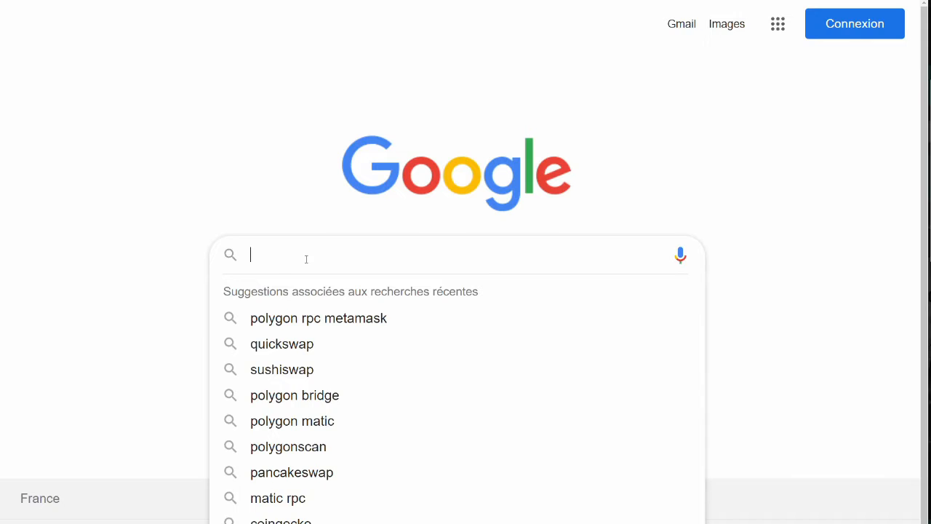
- Search Google for 'metamask' and enlarge the results page
type("metama")
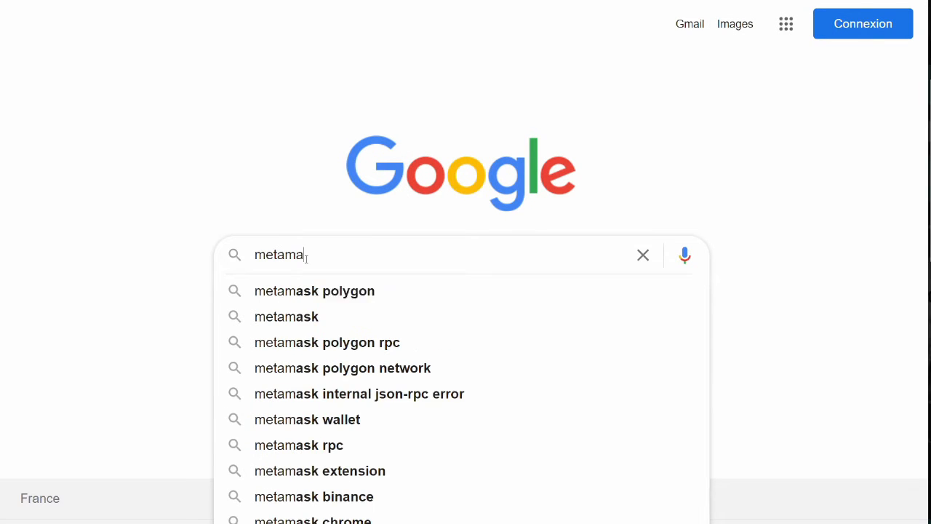
type("sk")
key("Return")
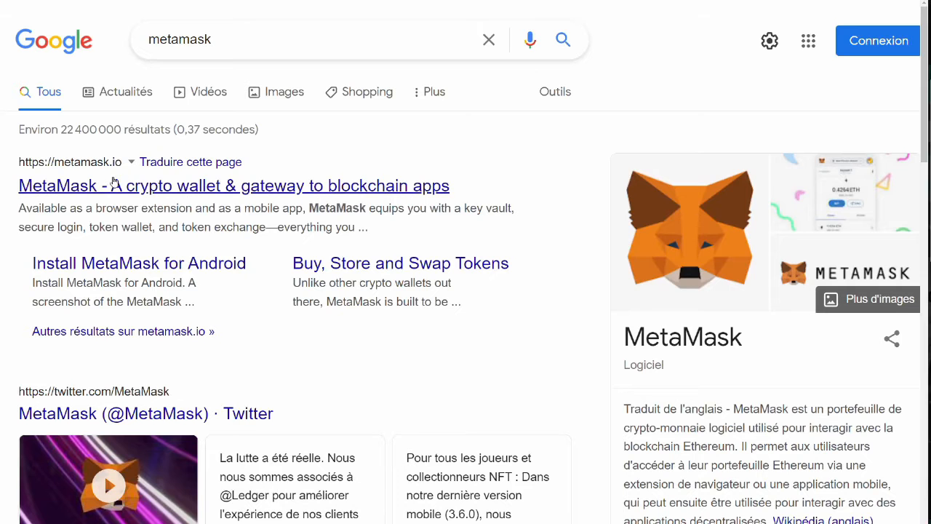
key("ctrl+plus")
key("ctrl+plus")
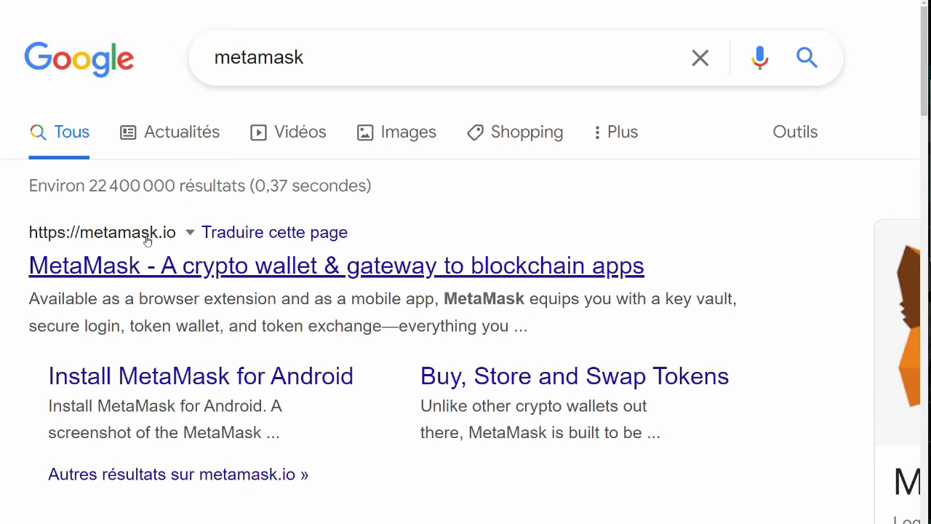
- Open metamask.io, dismiss the Translate bar, and reach the download page's Chrome install option
left_click(278, 271)
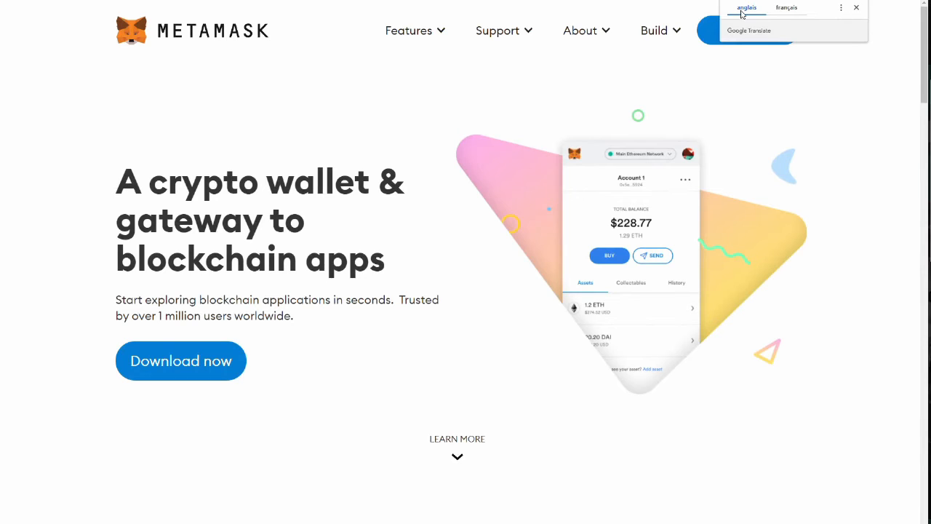
left_click(856, 7)
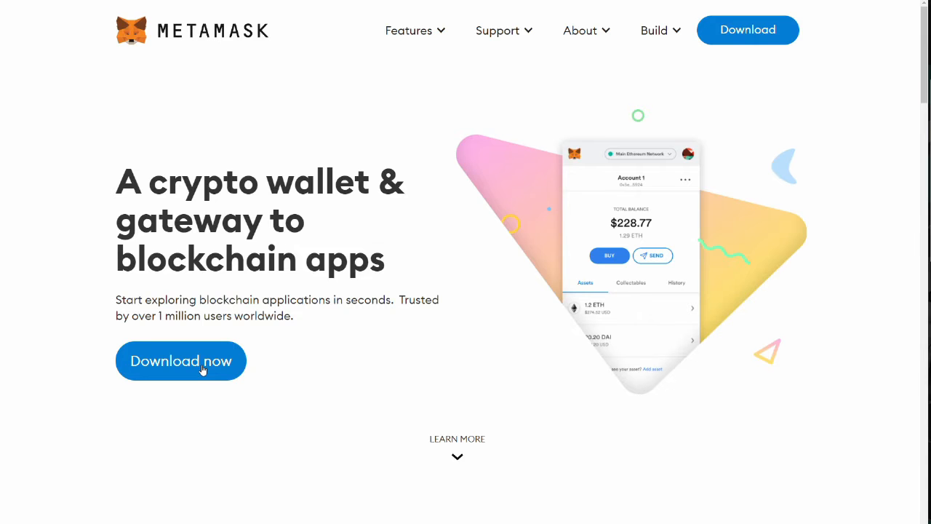
left_click(203, 369)
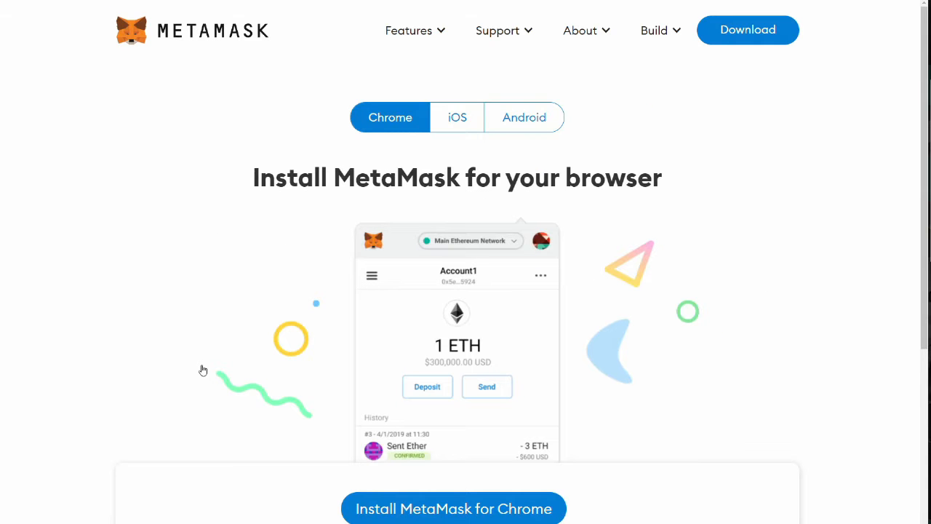
left_click(451, 117)
left_click(523, 124)
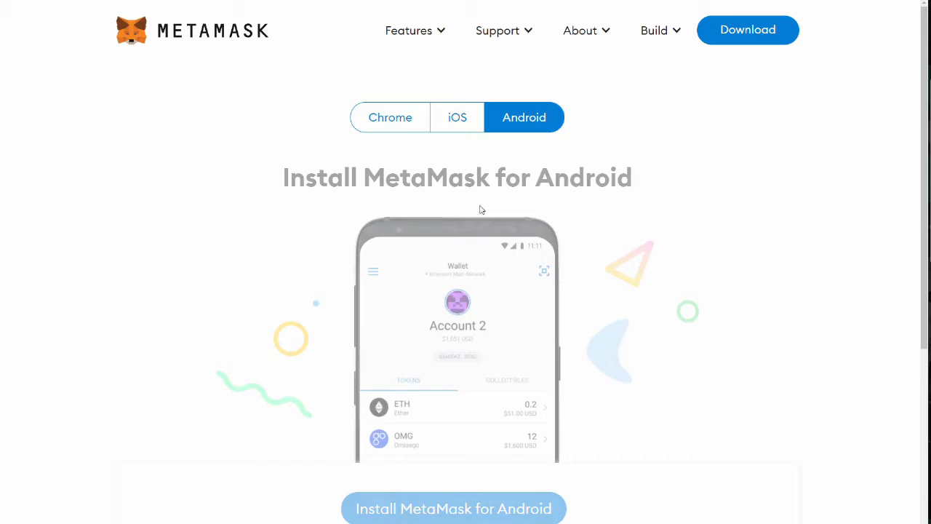
left_click(409, 121)
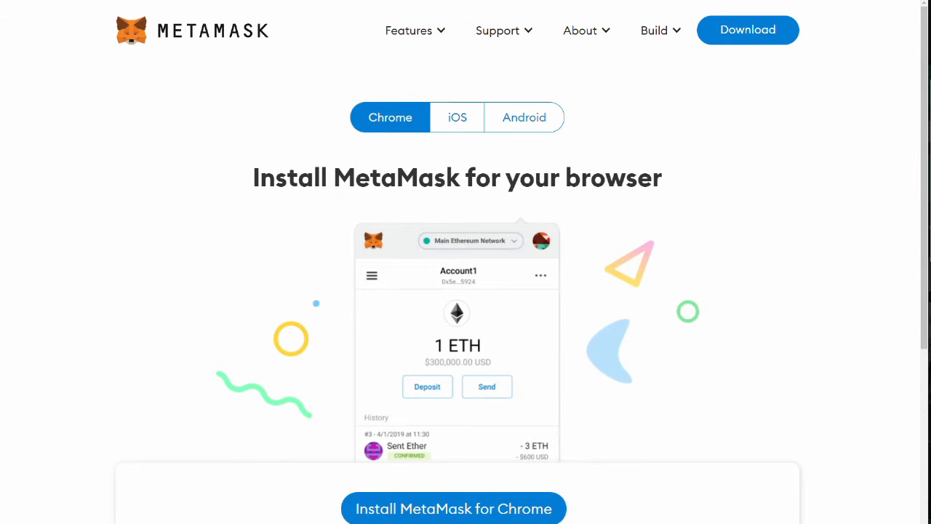
scroll(418, 204, "down", 8)
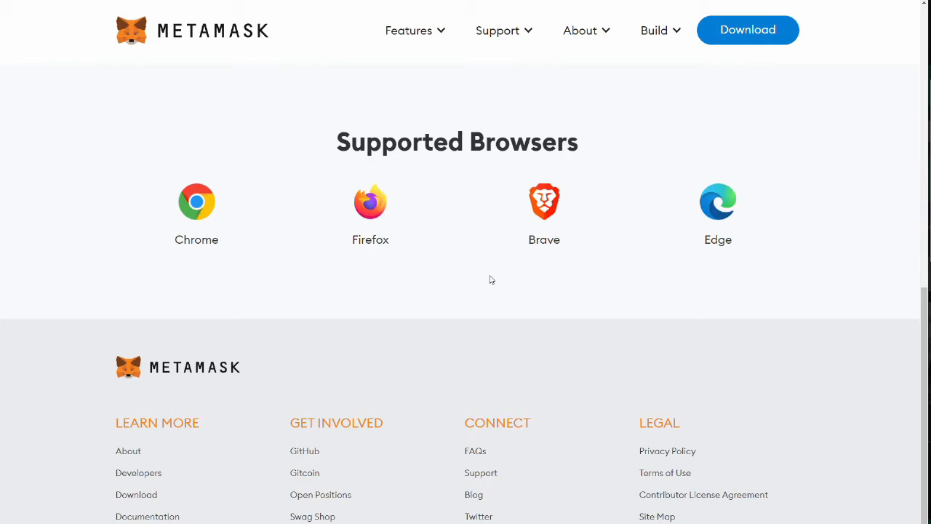
left_click(231, 190)
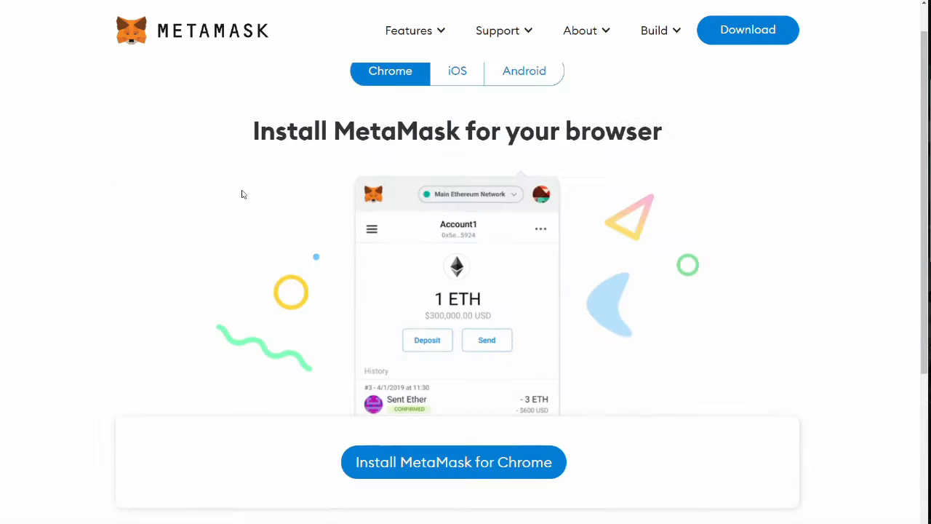
- Add MetaMask from the Chrome Web Store with Ajouter à Chrome and Ajouter l'extension
left_click(417, 474)
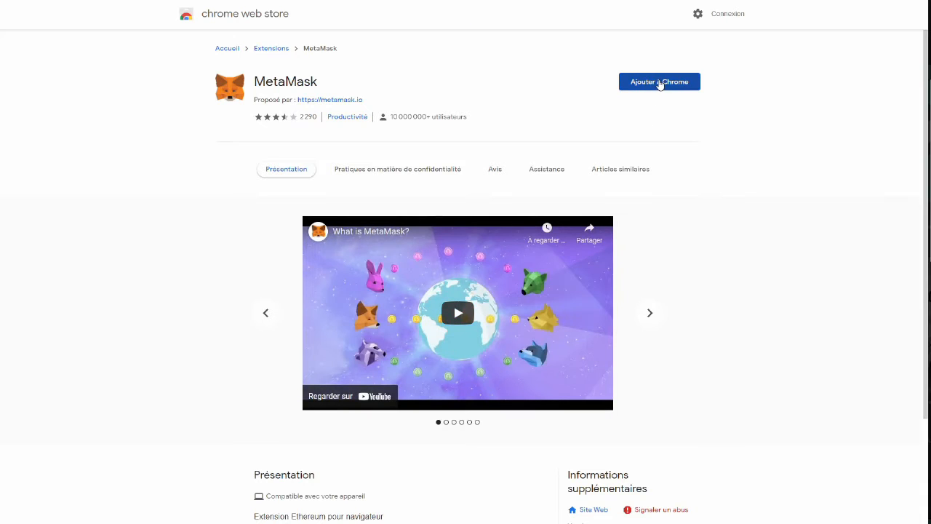
left_click(660, 82)
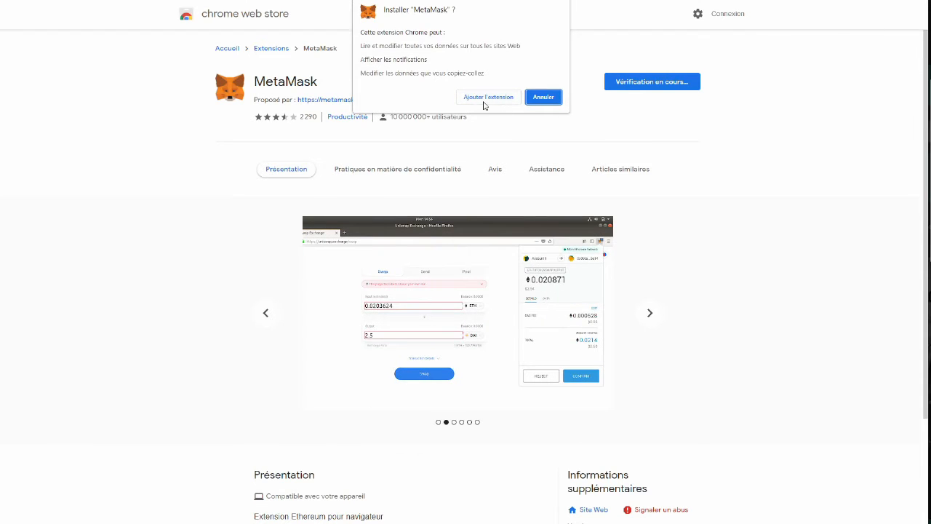
left_click(486, 102)
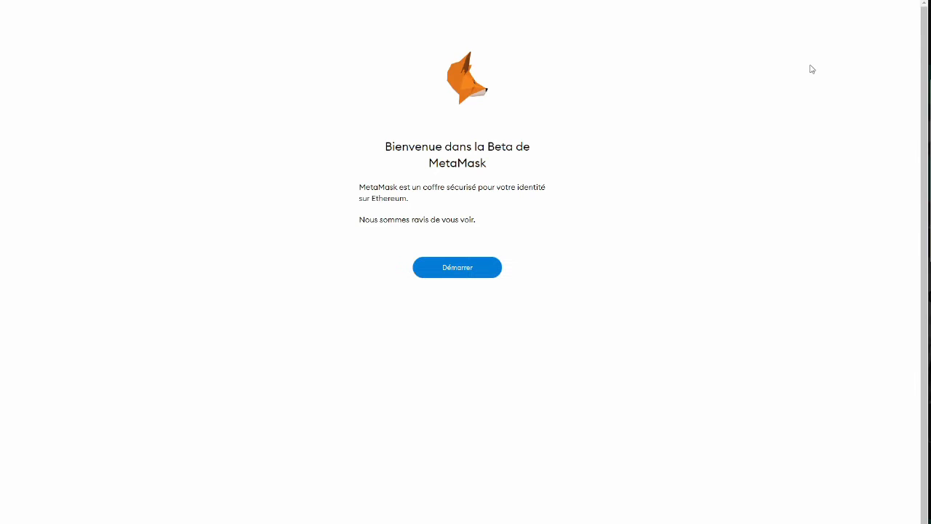
- Start setup with Démarrer, zoom in, and highlight the import and create option descriptions
left_click(463, 272)
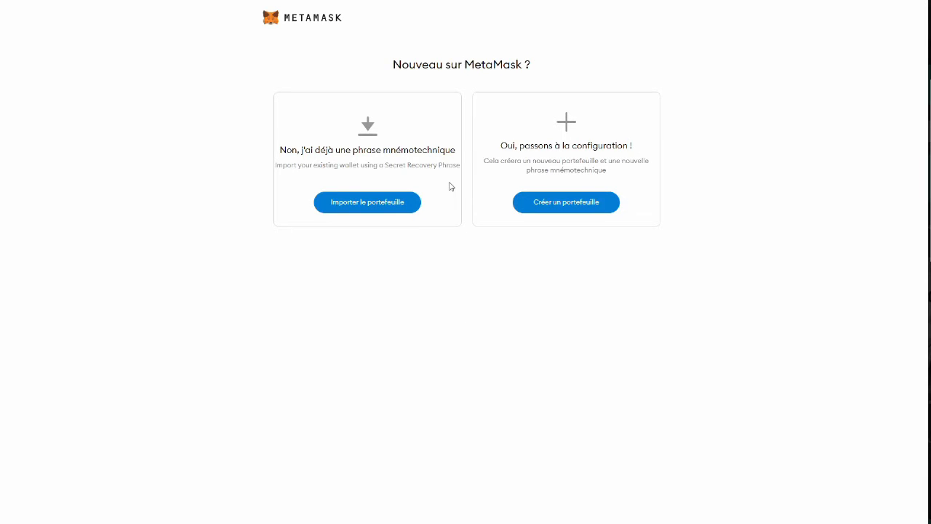
key("ctrl+plus")
key("ctrl+plus")
key("ctrl+plus")
key("ctrl+plus")
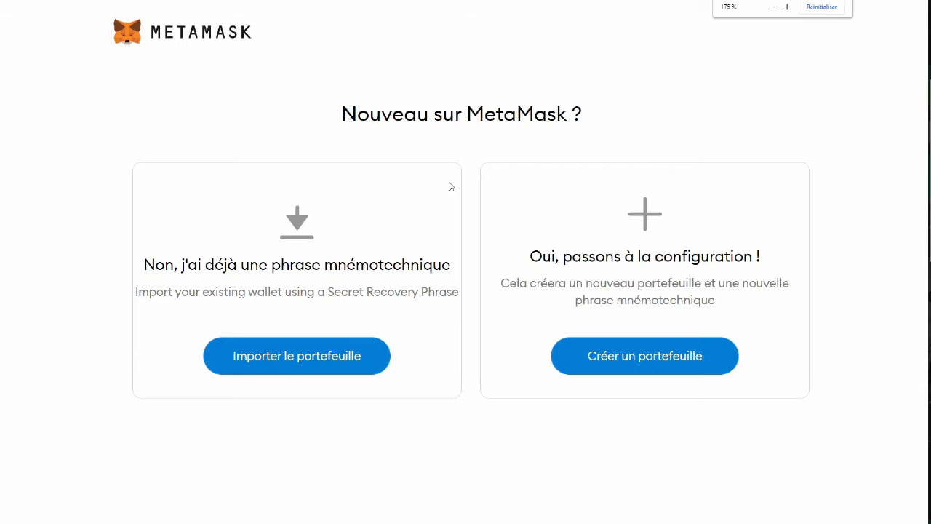
left_click_drag(321, 264, 437, 279)
left_click_drag(272, 275, 461, 275)
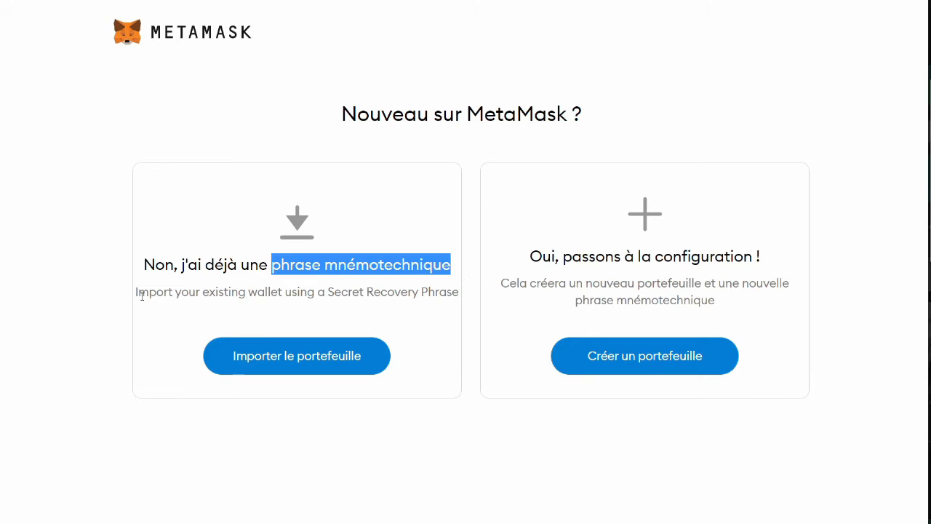
left_click_drag(136, 292, 447, 292)
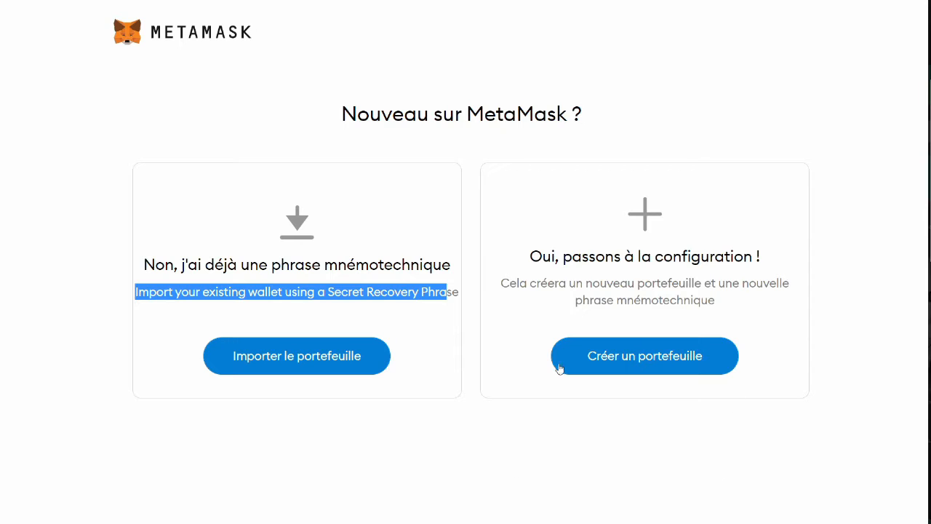
left_click(632, 300)
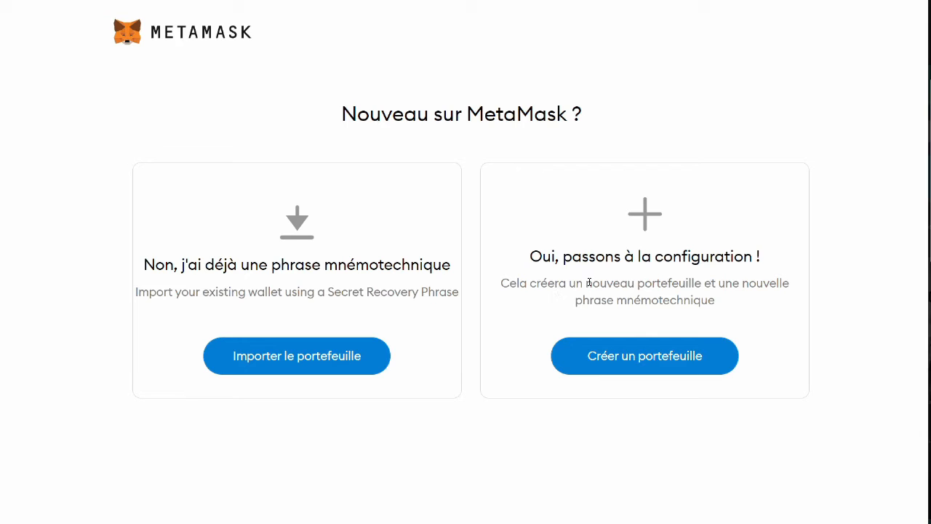
left_click_drag(589, 283, 708, 284)
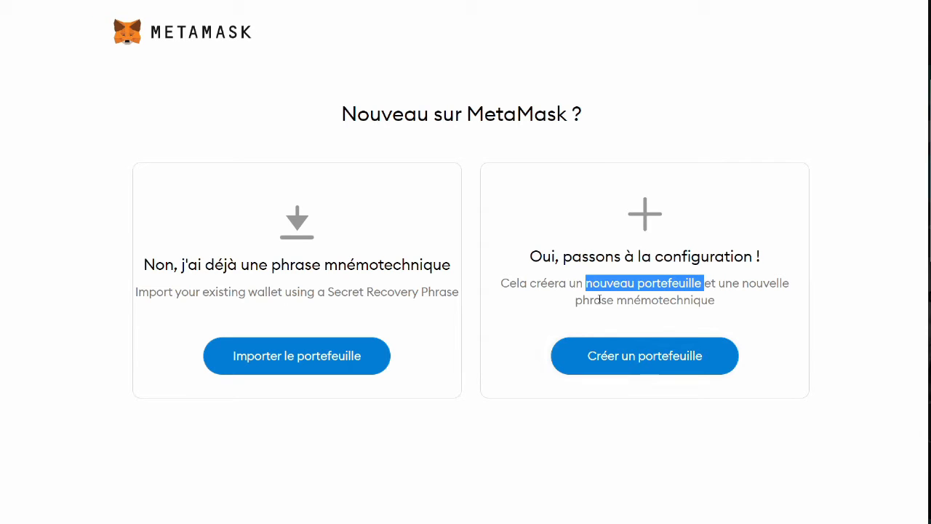
left_click_drag(741, 284, 751, 305)
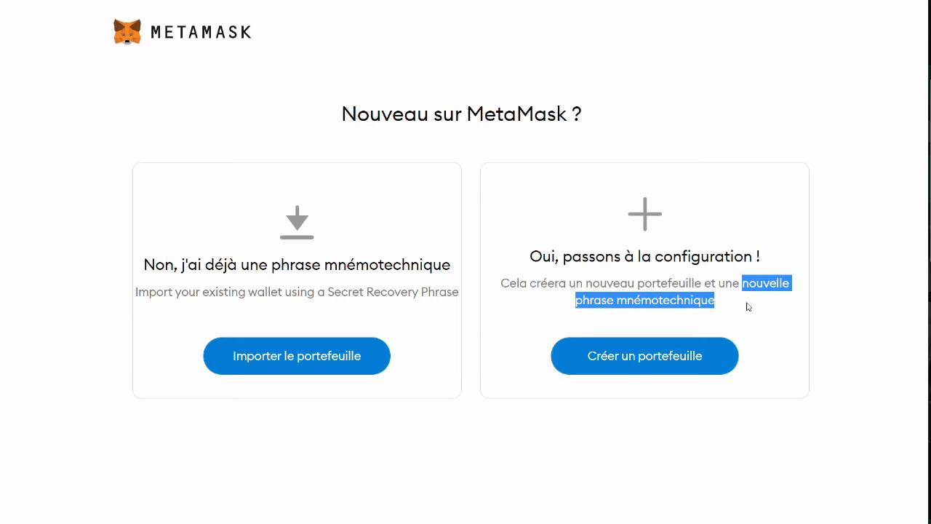
- Choose Créer un portefeuille and review the three Never privacy promises on the consent page
left_click(672, 358)
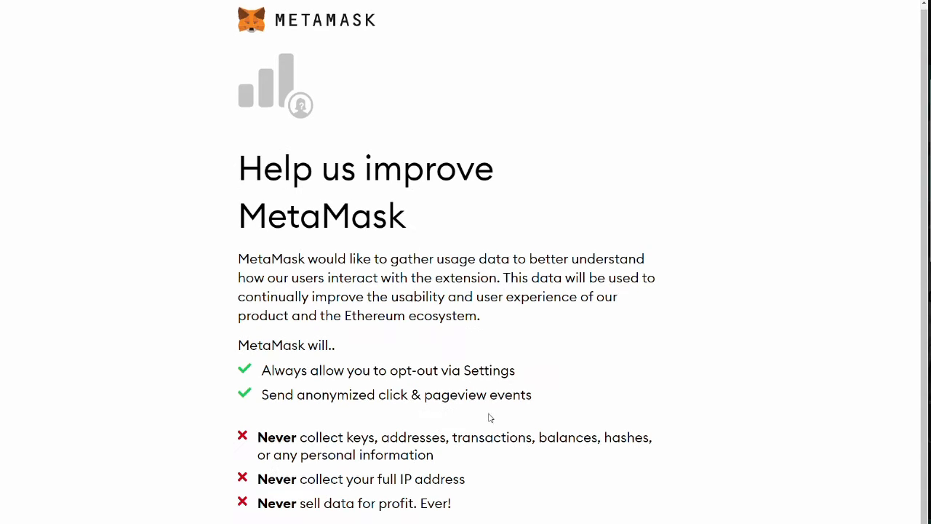
scroll(407, 421, "down", 1)
left_click_drag(259, 421, 301, 420)
left_click_drag(259, 463, 301, 463)
left_click_drag(258, 487, 301, 487)
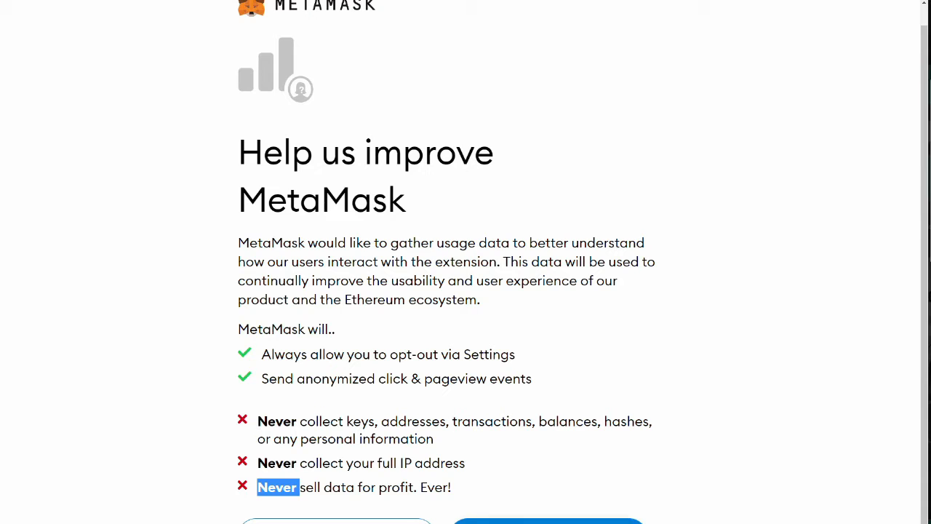
- Pass the consent page, enter the new password twice, and agree to the terms of use
left_click(342, 522)
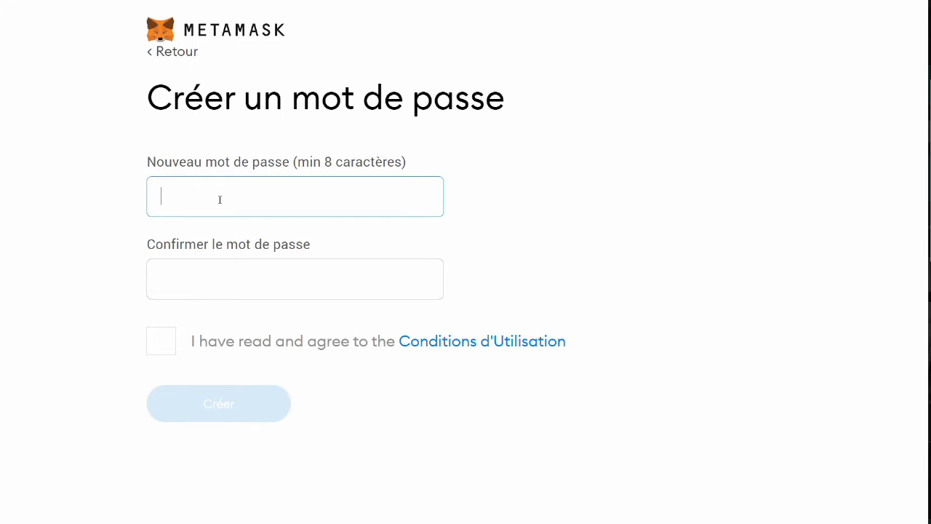
type("••••••••")
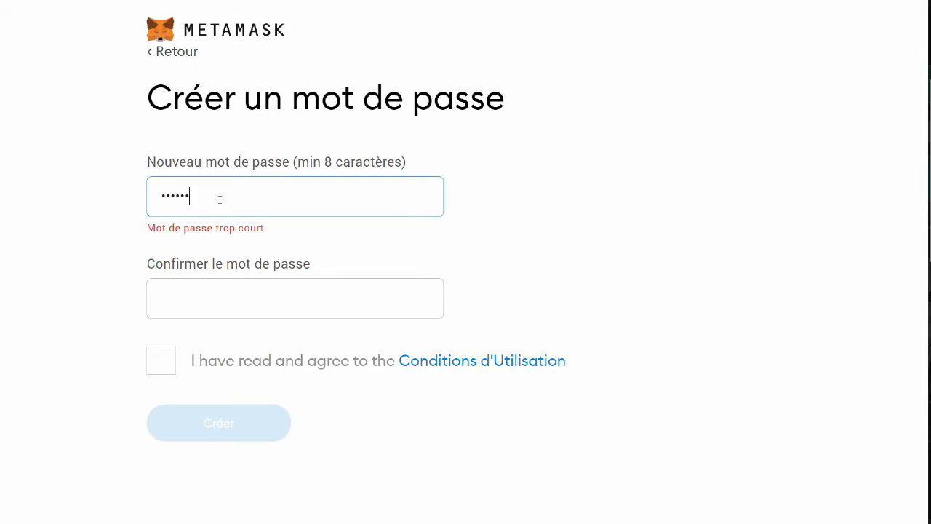
left_click(192, 304)
left_click(193, 287)
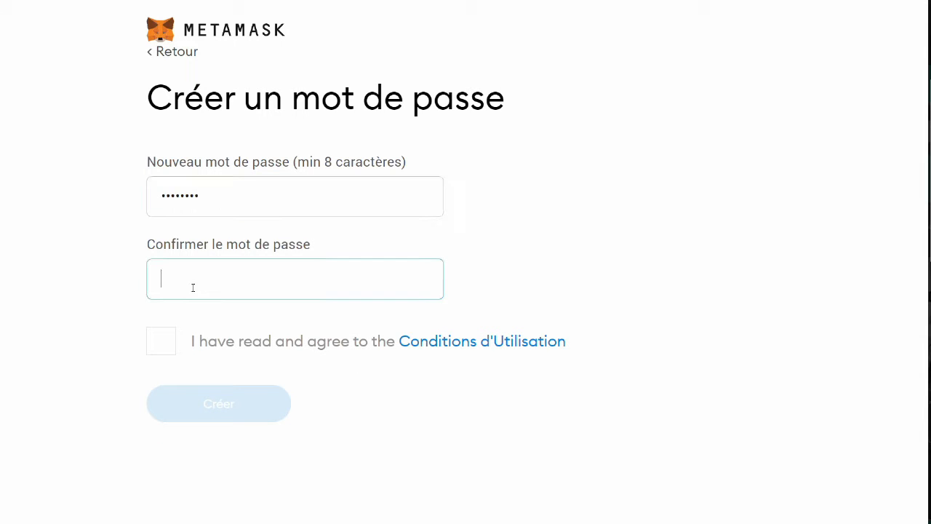
type("••••••")
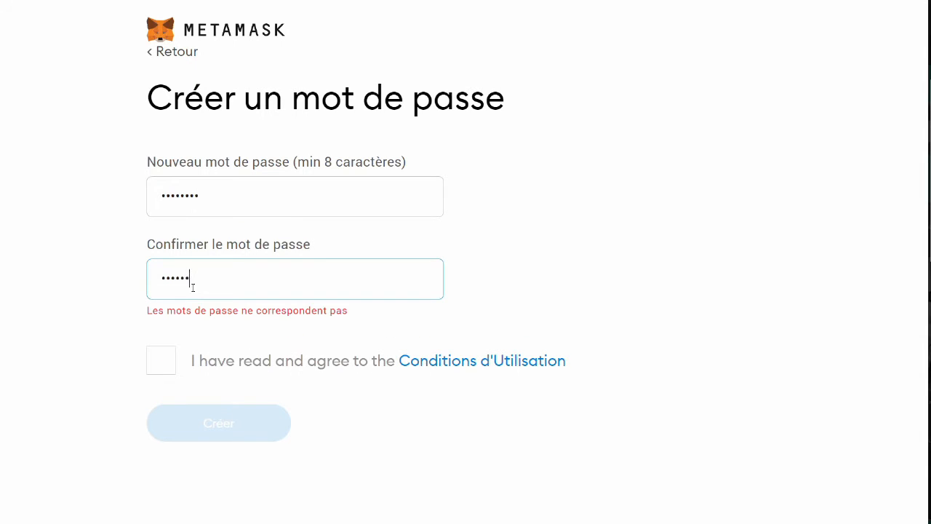
type("••")
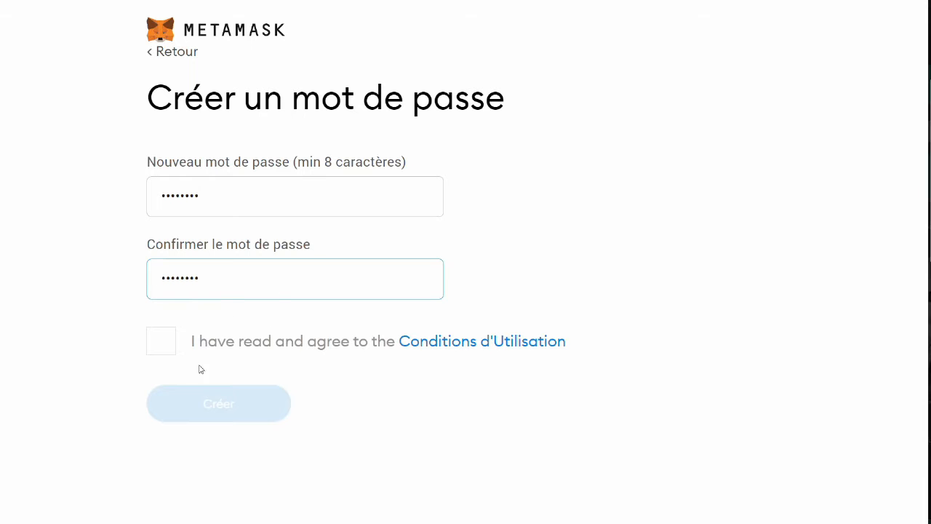
left_click(162, 344)
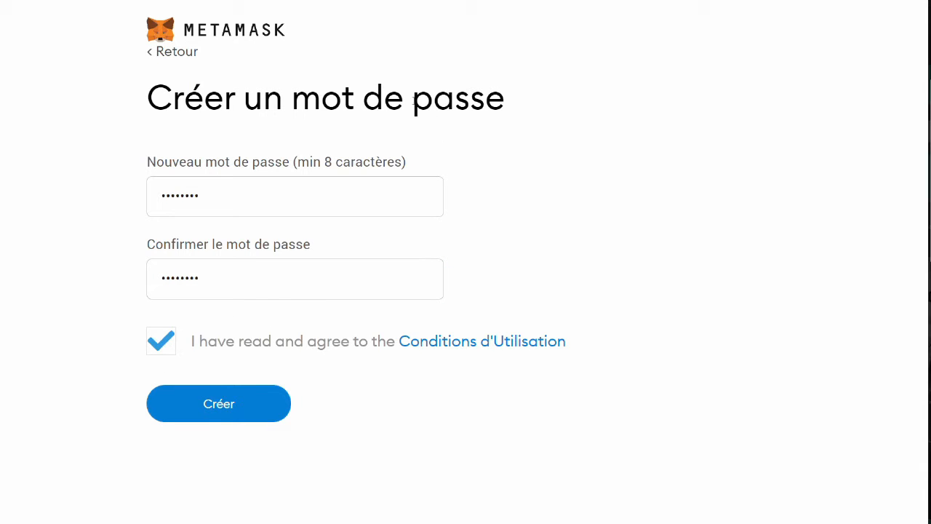
left_click_drag(407, 97, 480, 101)
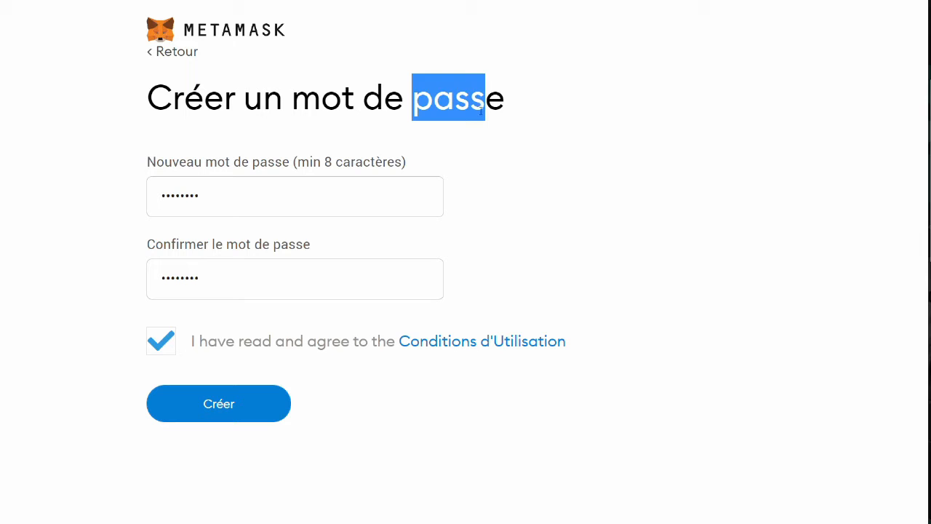
- Create the wallet, then play and pause the recovery phrase intro video
left_click(226, 412)
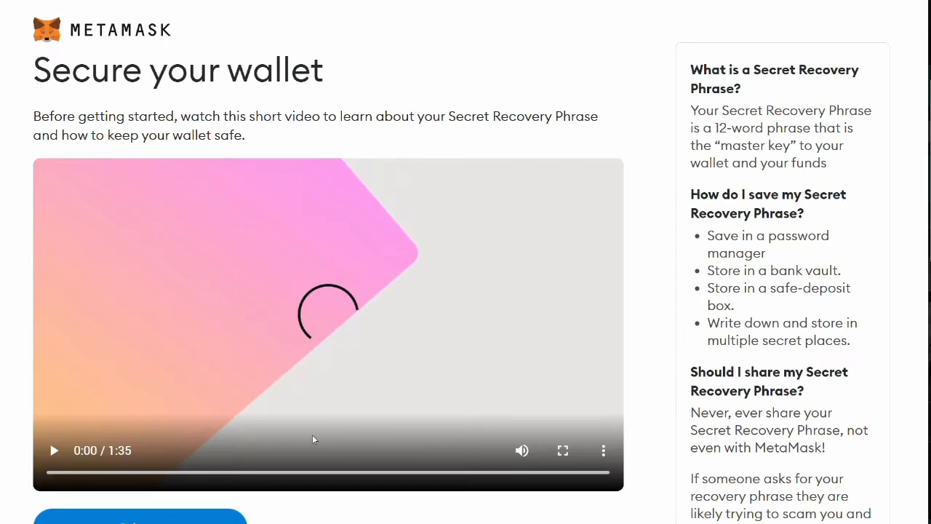
left_click(54, 450)
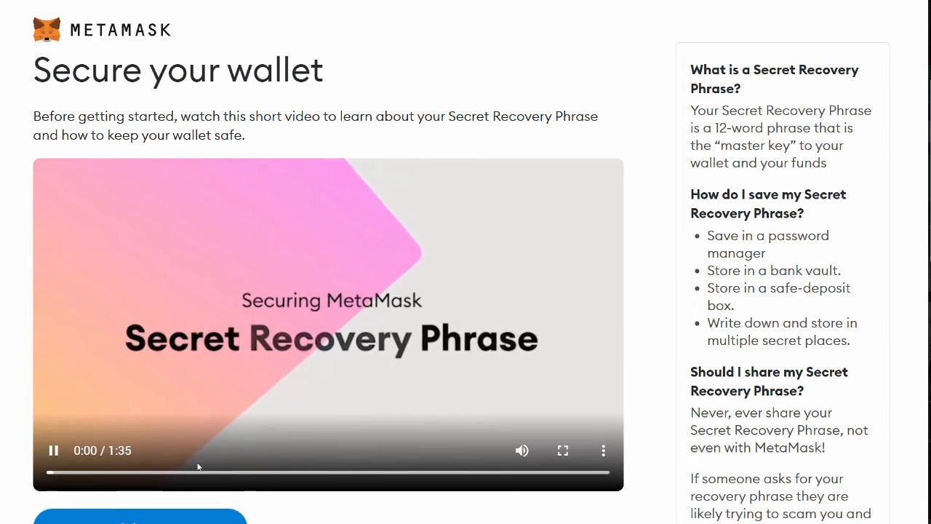
left_click(93, 462)
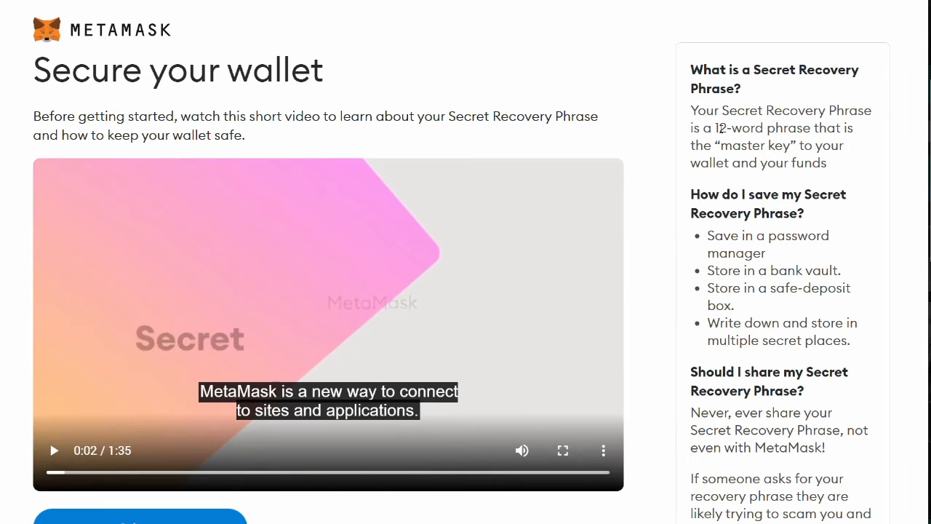
- Highlight the Secret Recovery Phrase, 12-word phrase and master key explanations
left_click_drag(722, 111, 871, 110)
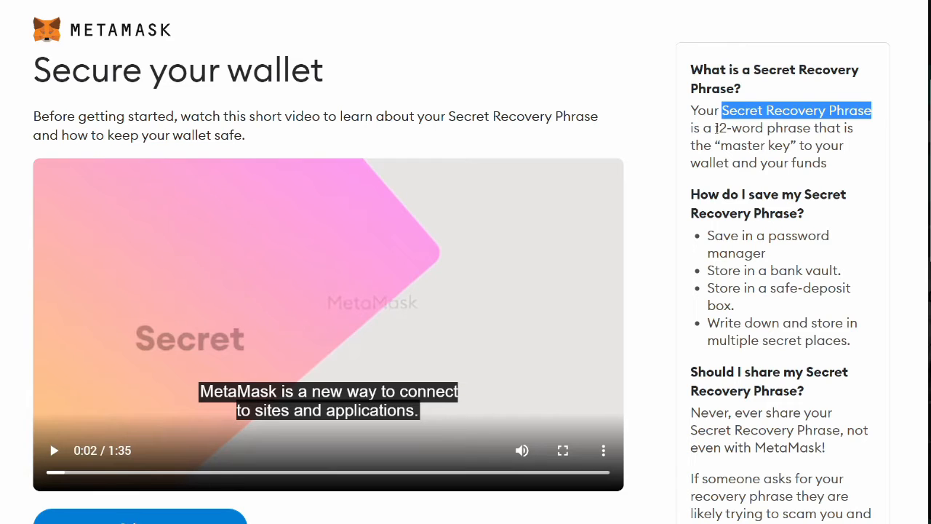
left_click_drag(716, 128, 811, 130)
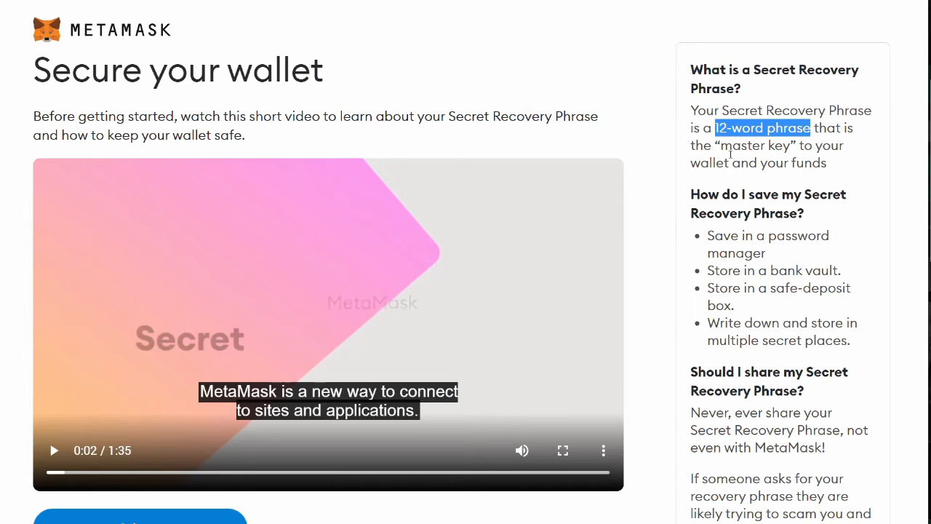
left_click_drag(721, 146, 791, 145)
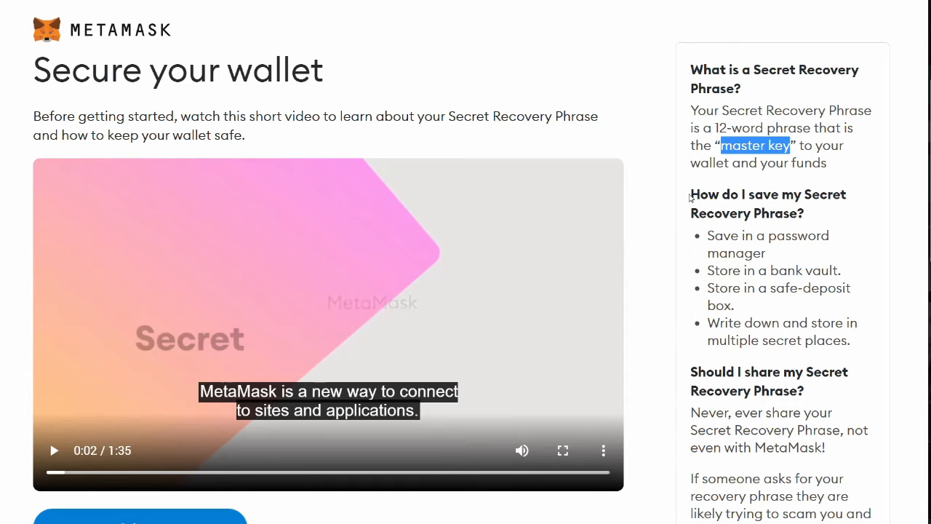
left_click_drag(690, 195, 825, 210)
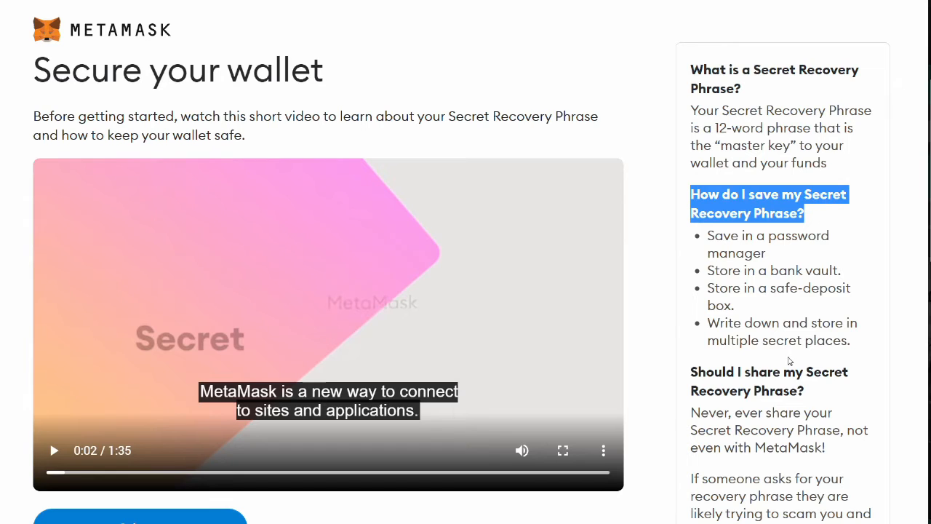
left_click(771, 261)
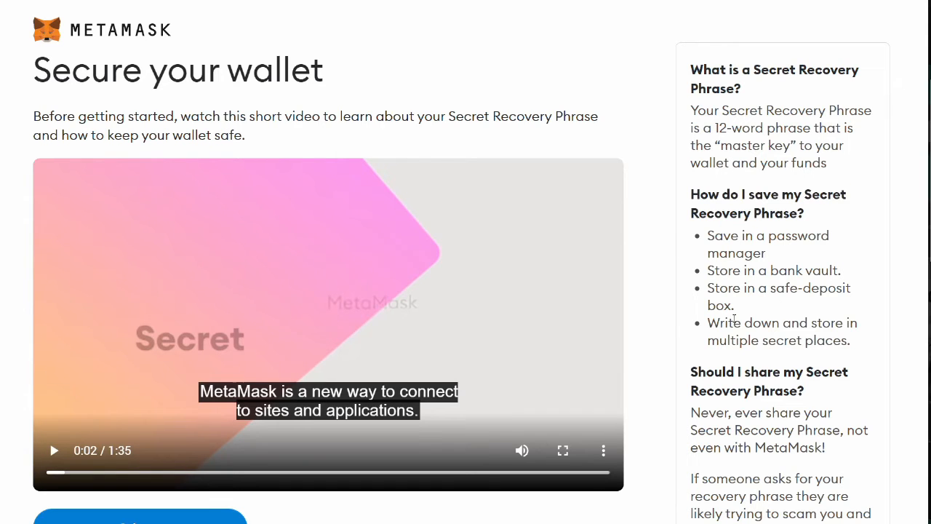
- Highlight the write-it-down tip and the Never answer about sharing the phrase
left_click_drag(709, 321, 848, 342)
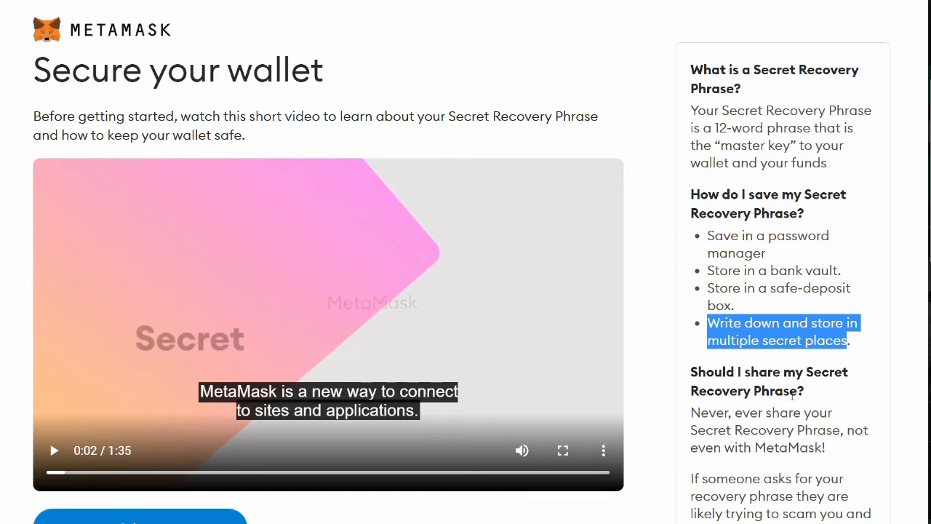
left_click_drag(692, 413, 730, 413)
left_click_drag(691, 372, 812, 390)
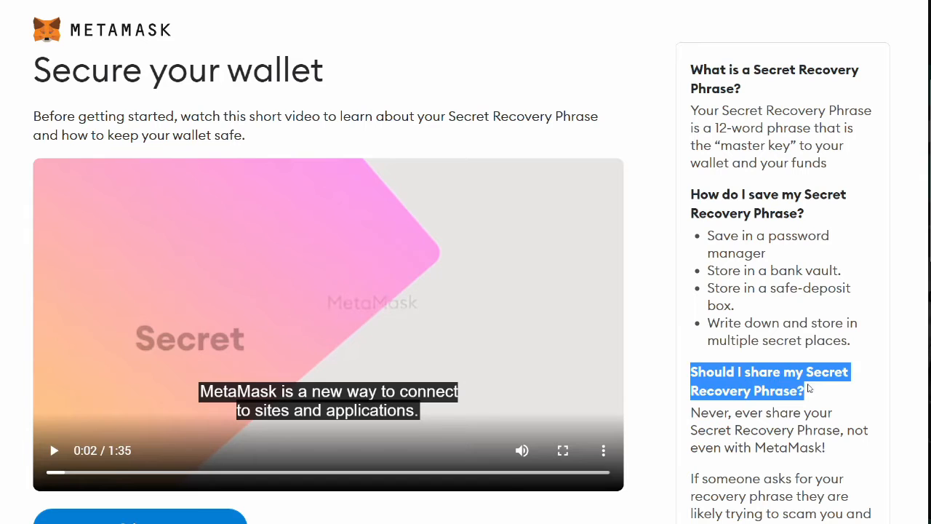
left_click(693, 412)
left_click_drag(691, 412, 730, 413)
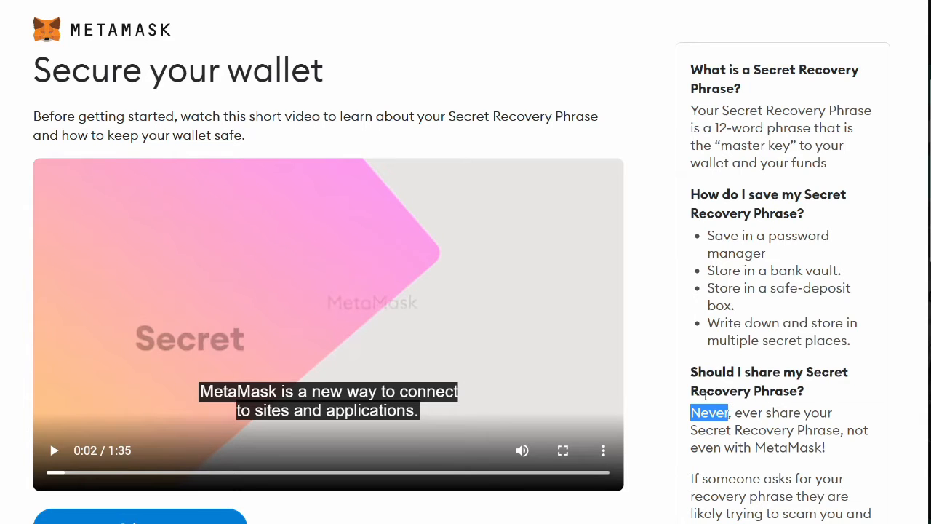
left_click_drag(692, 372, 815, 400)
left_click_drag(692, 413, 730, 412)
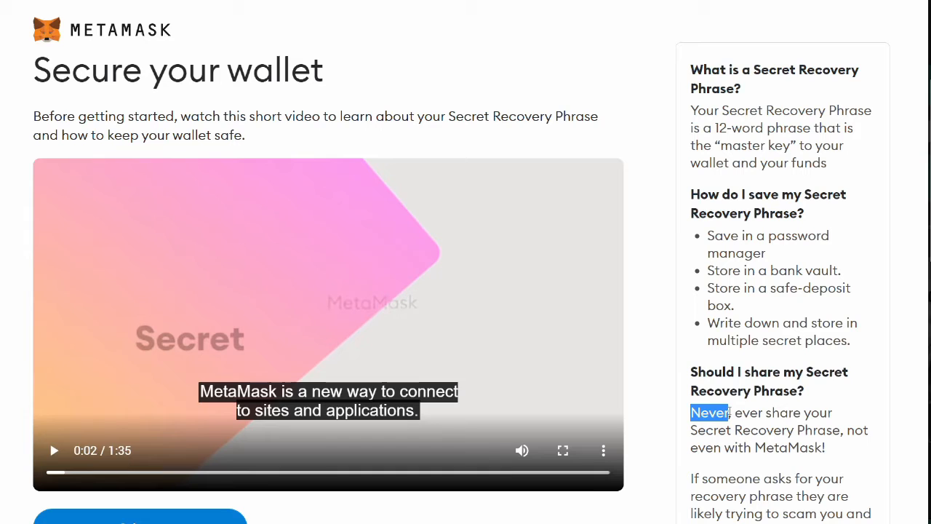
left_click(805, 466)
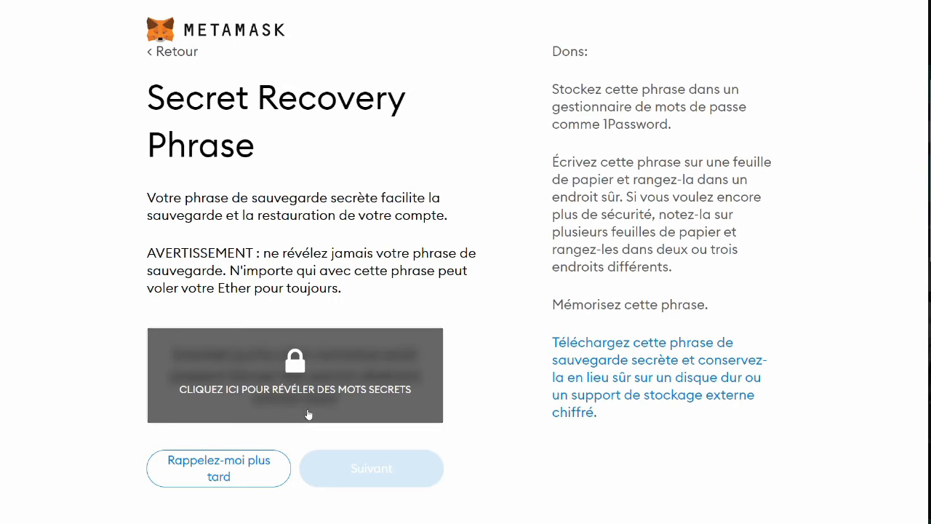
- Reveal the twelve secret recovery words and select them for copying
left_click(314, 371)
left_click_drag(173, 352, 379, 397)
key("ctrl+c")
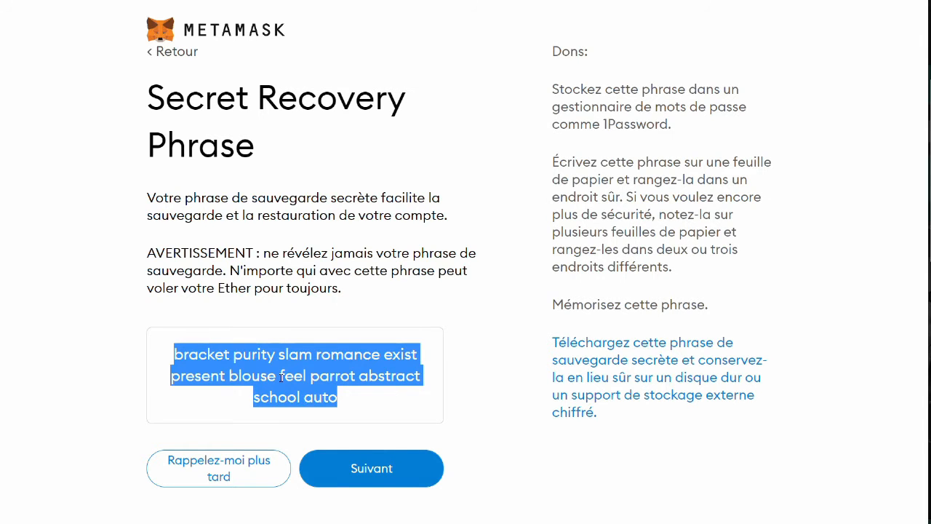
left_click(463, 366)
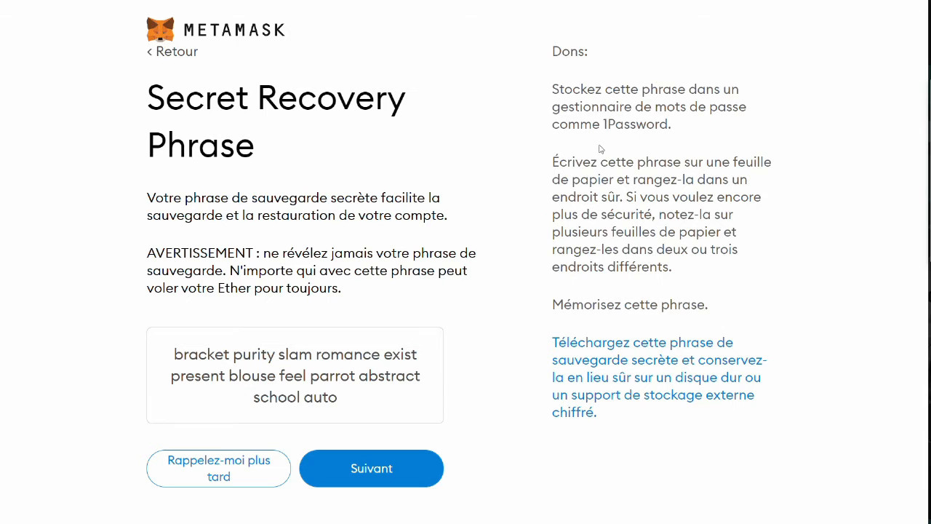
- Highlight the tips on writing the phrase on paper, keeping copies, and memorising it
left_click_drag(552, 165, 775, 172)
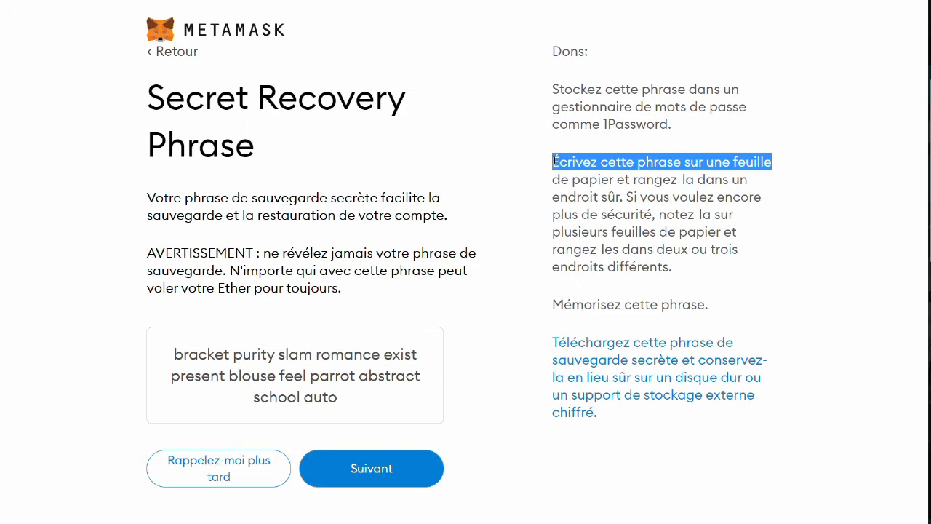
left_click_drag(554, 161, 597, 177)
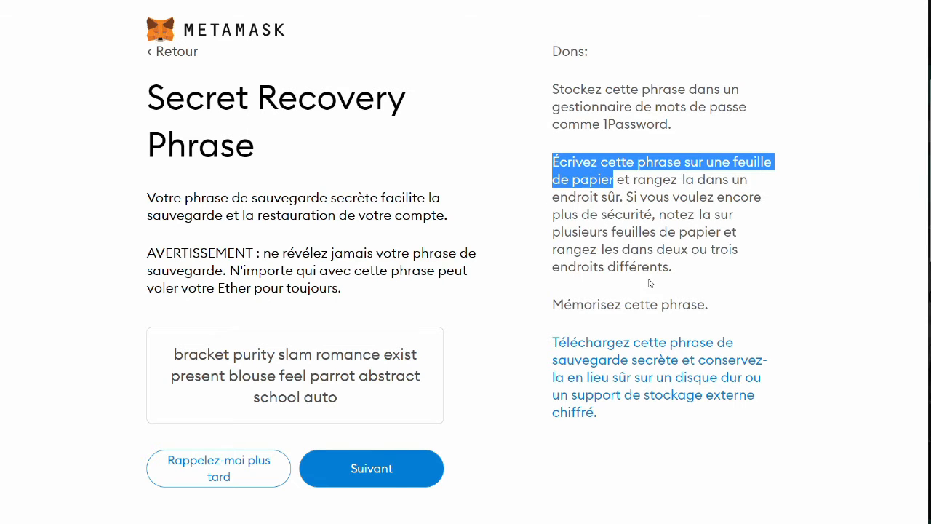
left_click_drag(659, 216, 675, 268)
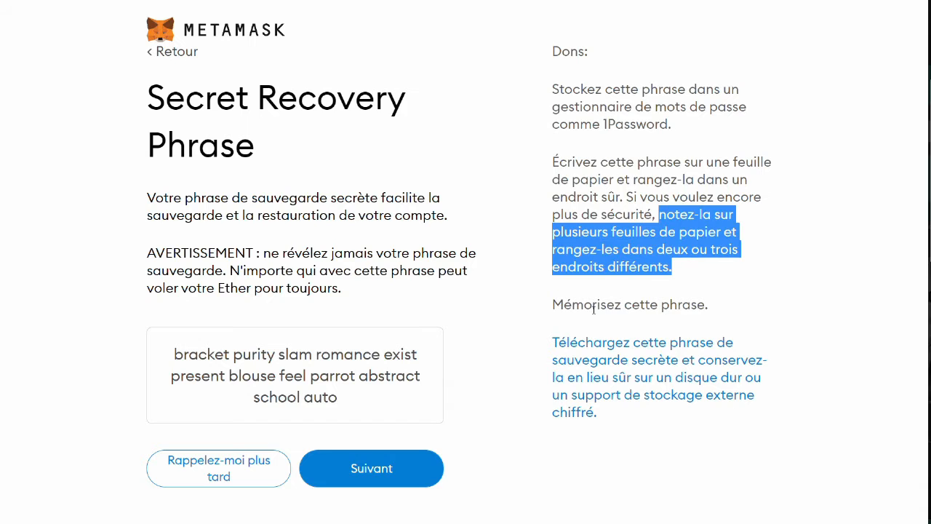
left_click_drag(552, 304, 682, 305)
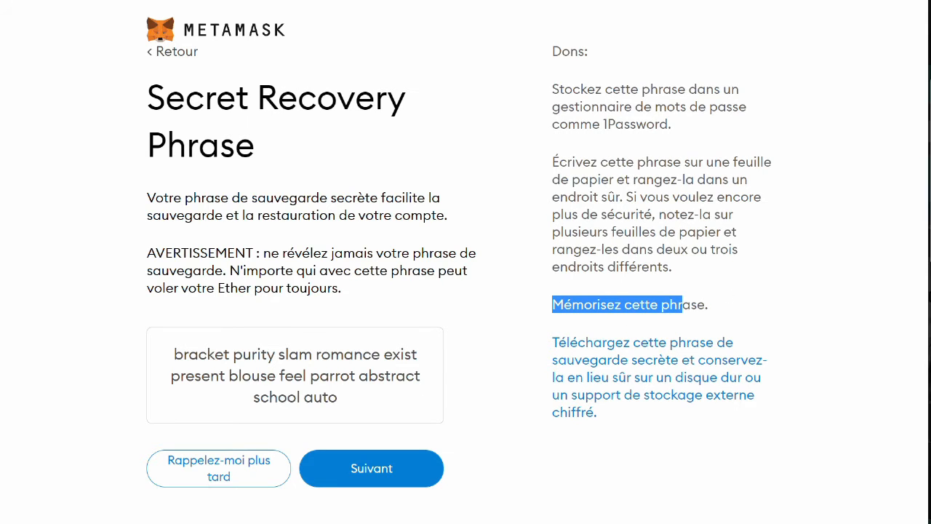
left_click_drag(930, 109, 450, 168)
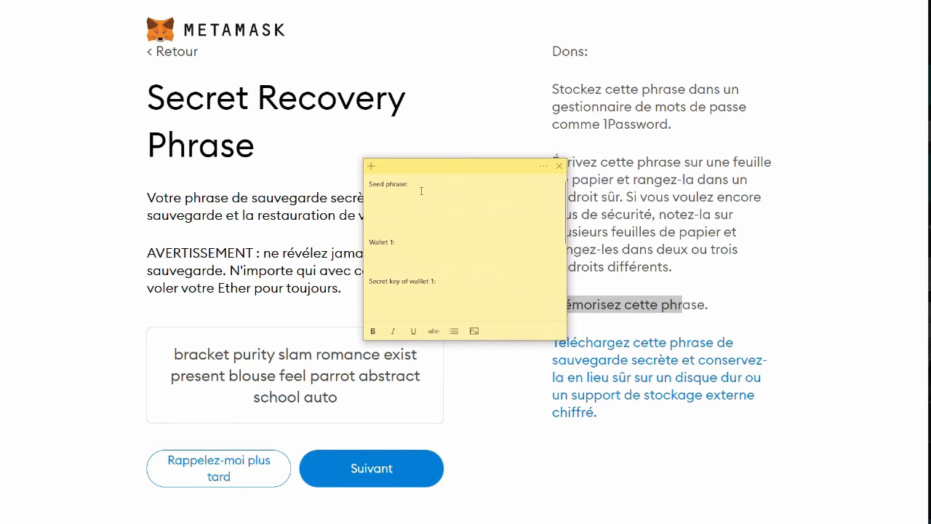
- Paste the recovery phrase under 'Seed phrase:' in the sticky note, then continue with Suivant
key("ctrl+v")
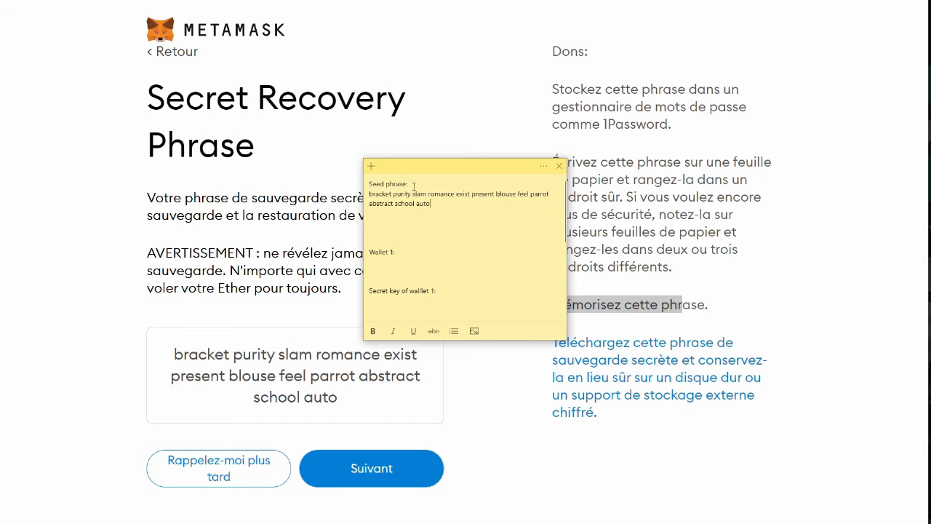
key("BackSpace")
key("BackSpace")
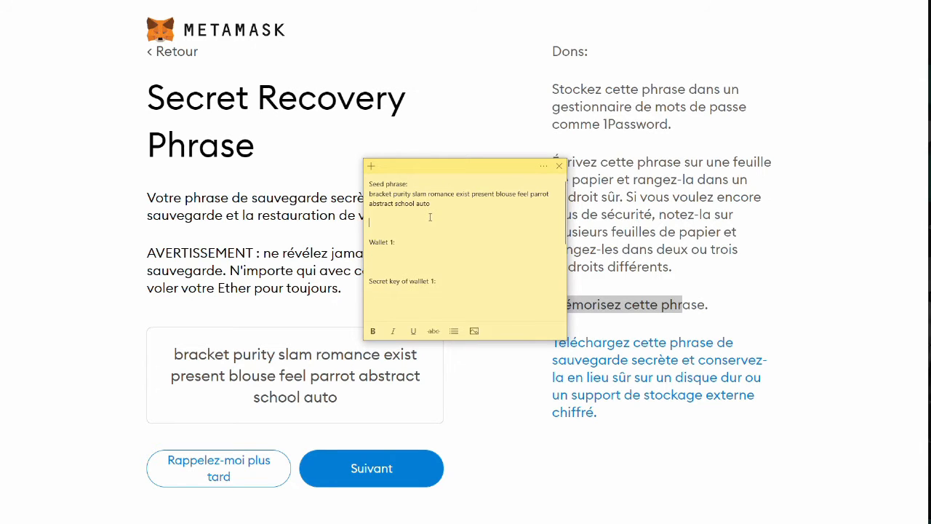
left_click_drag(433, 203, 369, 194)
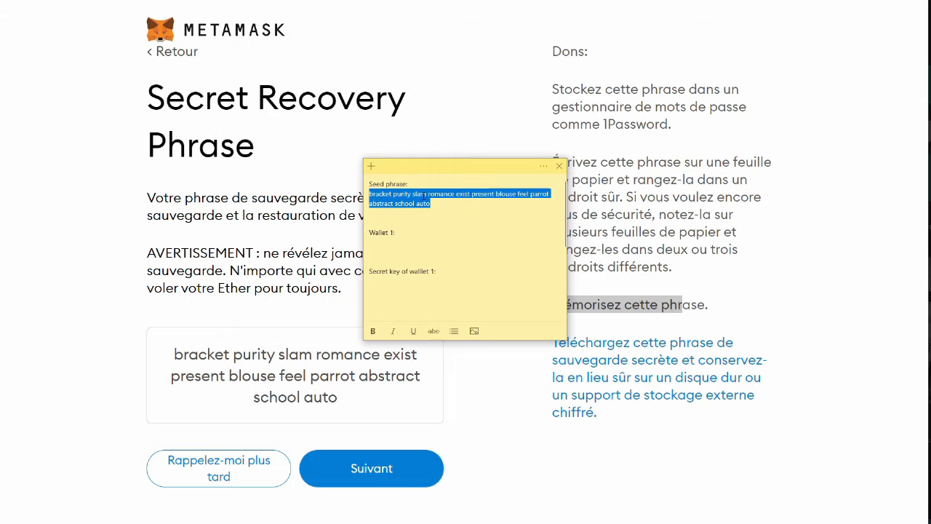
left_click(424, 197)
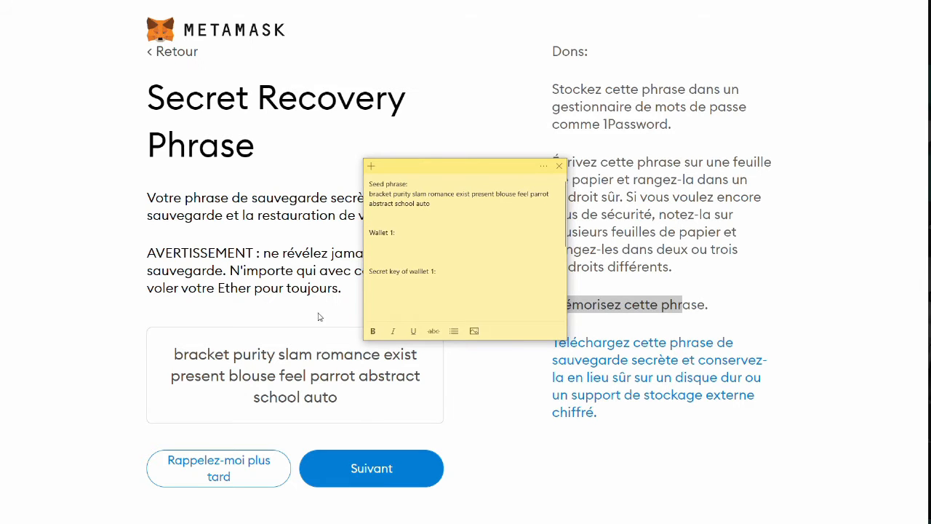
left_click(364, 470)
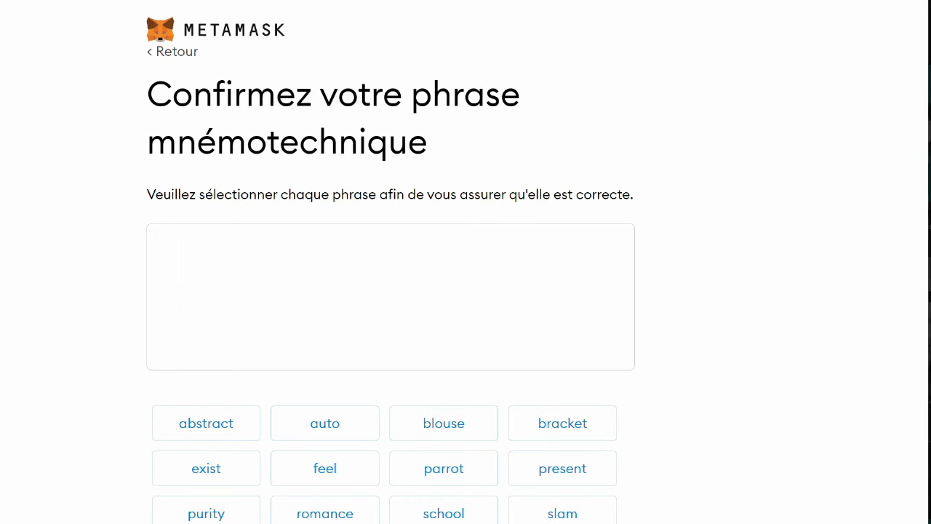
- Move the seed-phrase sticky note mostly off-screen to the right
key("alt+Tab")
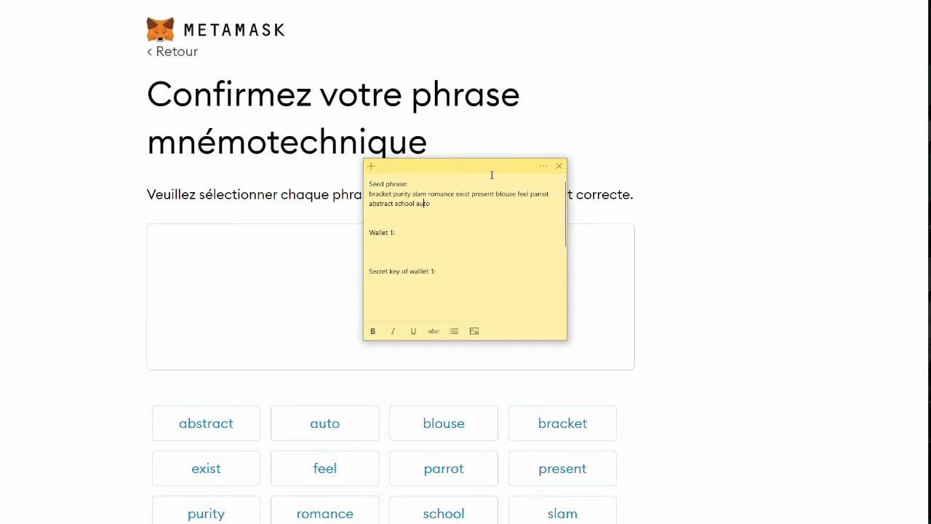
left_click_drag(491, 175, 930, 147)
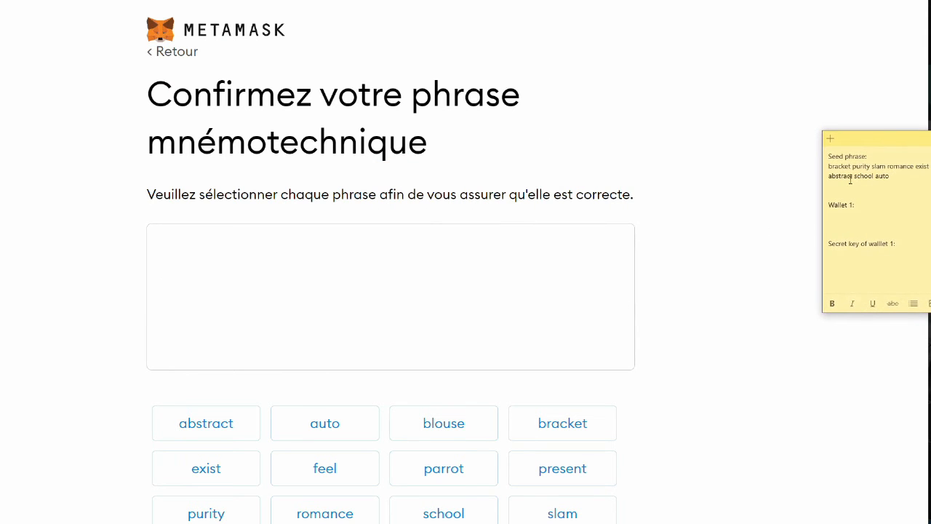
left_click_drag(896, 140, 930, 135)
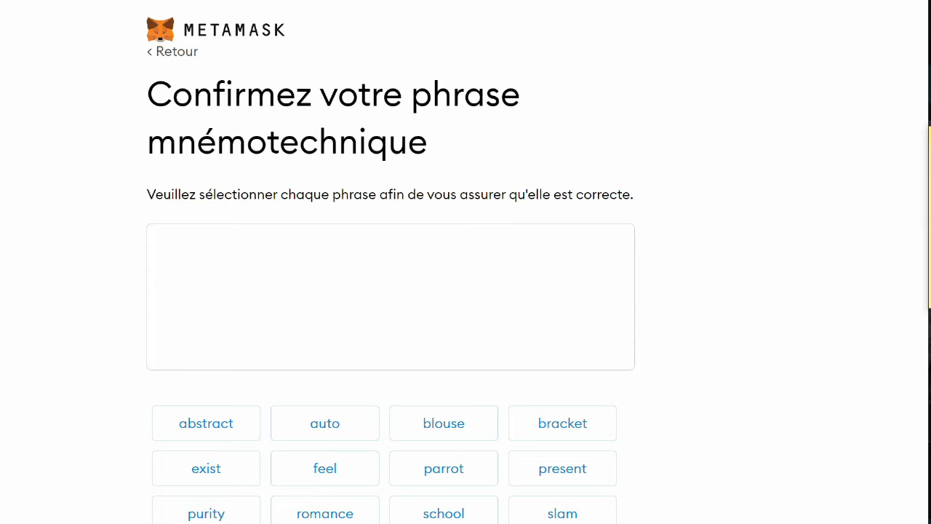
- Select the first six recovery words in order, then bring the saved note back to check
left_click(551, 427)
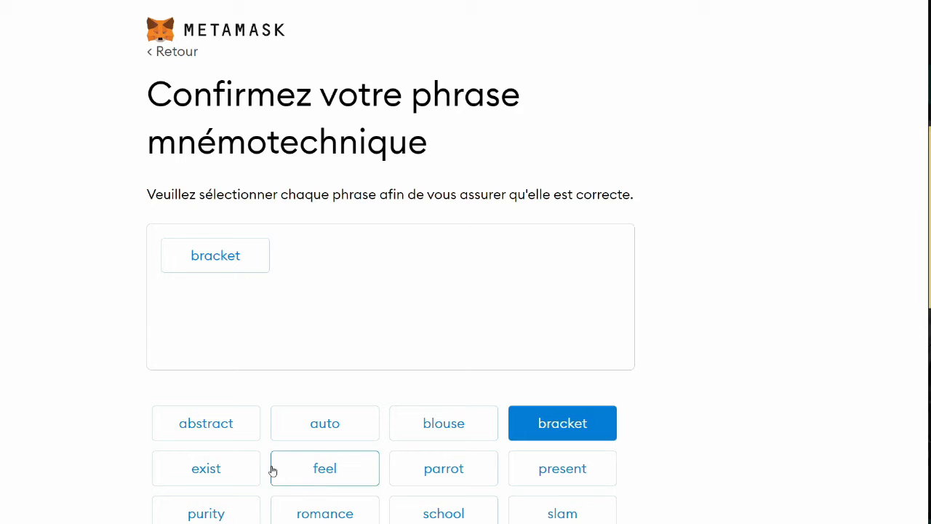
left_click(230, 518)
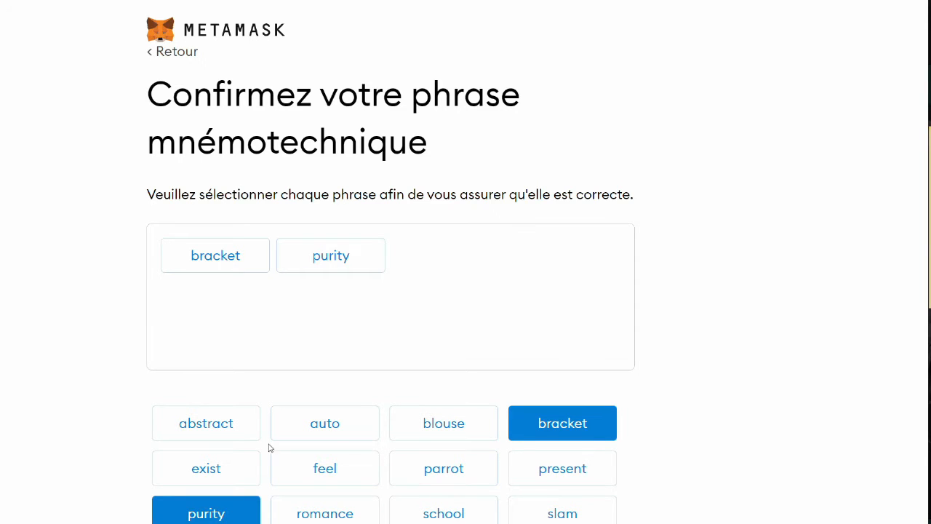
left_click(550, 518)
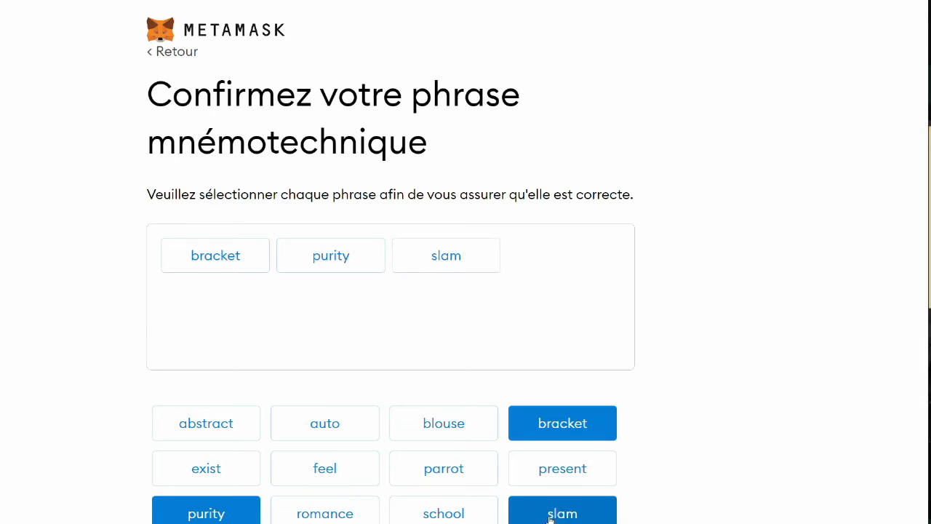
left_click(322, 518)
left_click(213, 471)
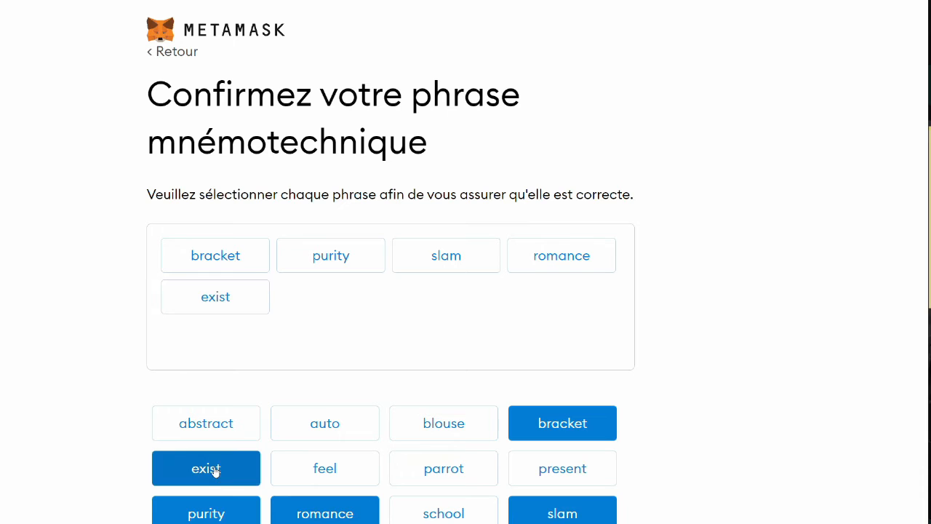
left_click(513, 477)
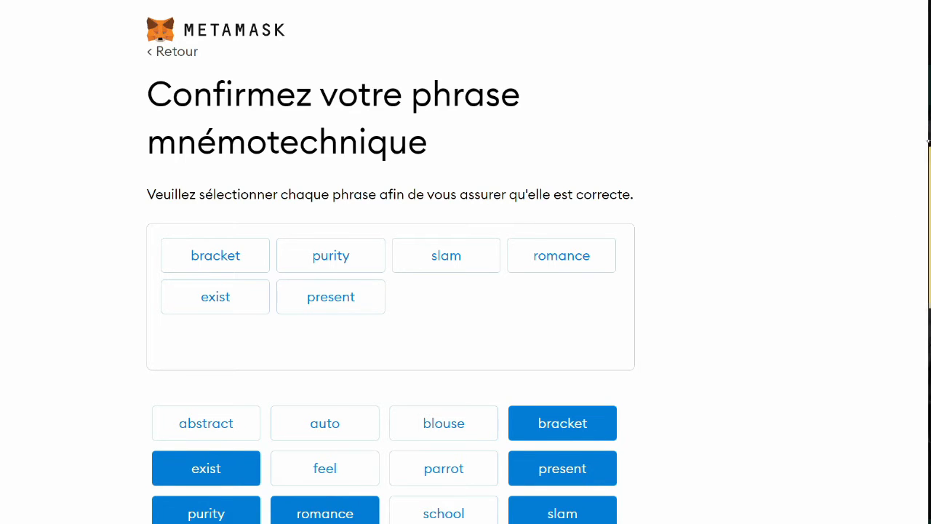
left_click_drag(930, 150, 344, 345)
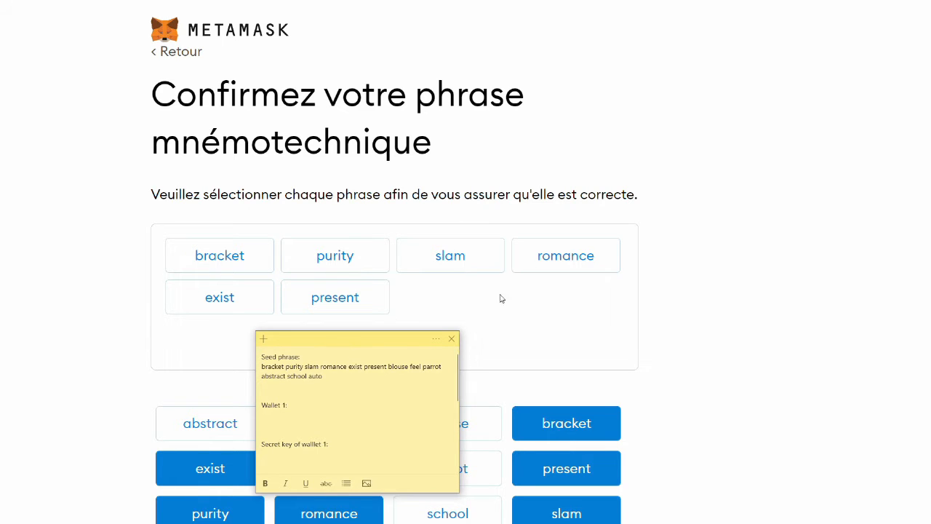
- Move the seed-phrase note aside and add the seventh through twelfth recovery words
left_click_drag(380, 347, 920, 184)
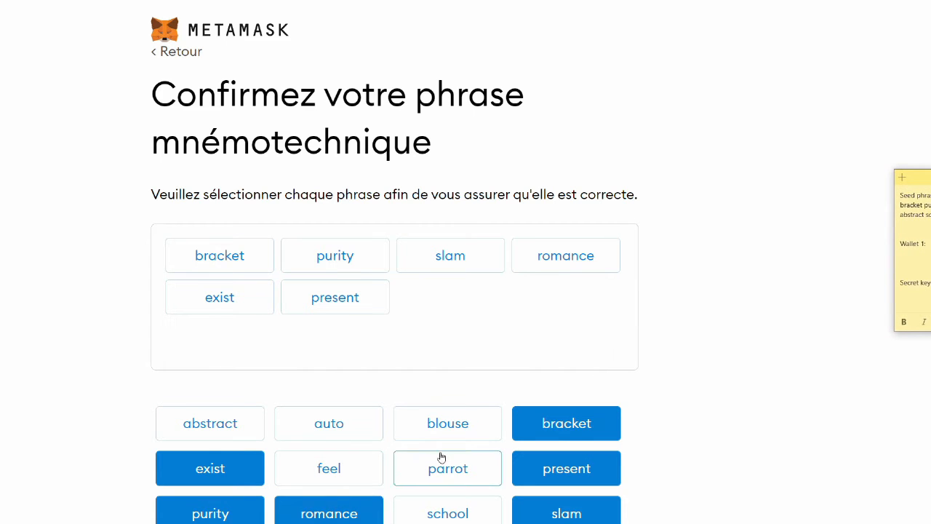
left_click(445, 425)
left_click(337, 471)
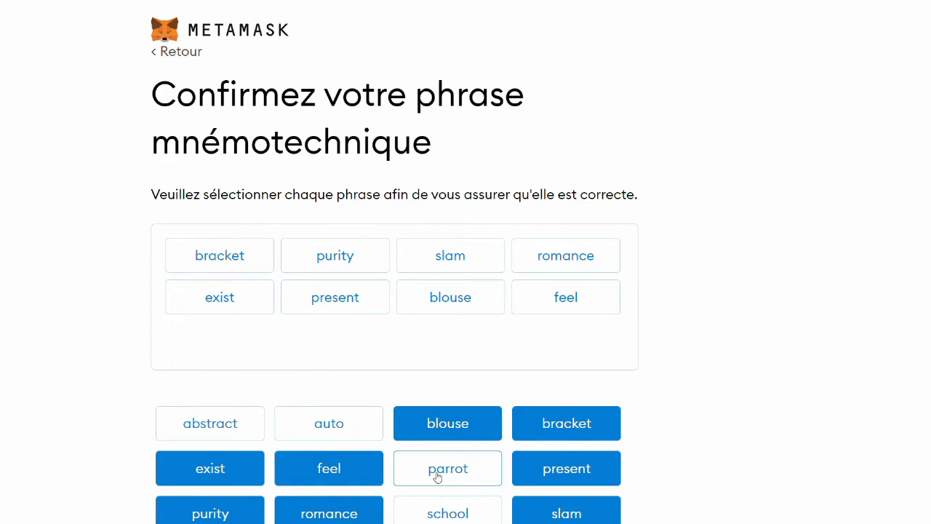
left_click(438, 476)
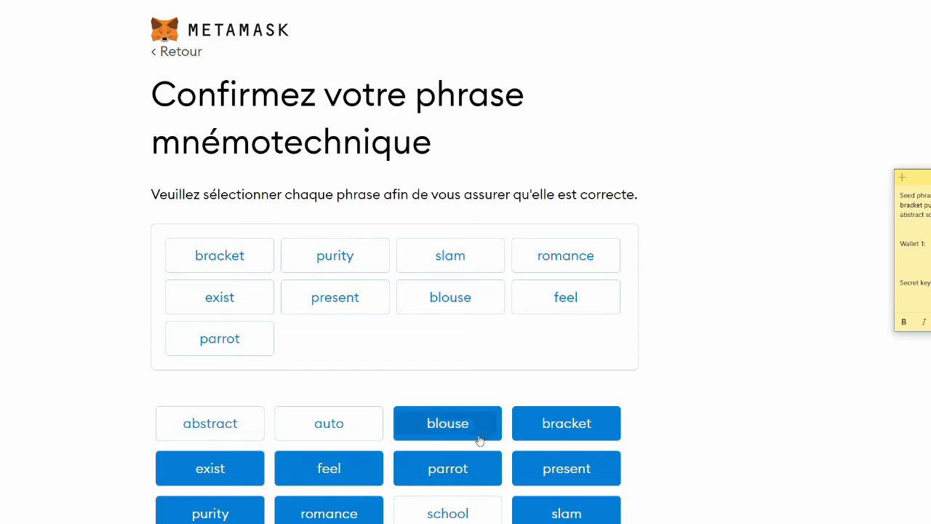
left_click(229, 426)
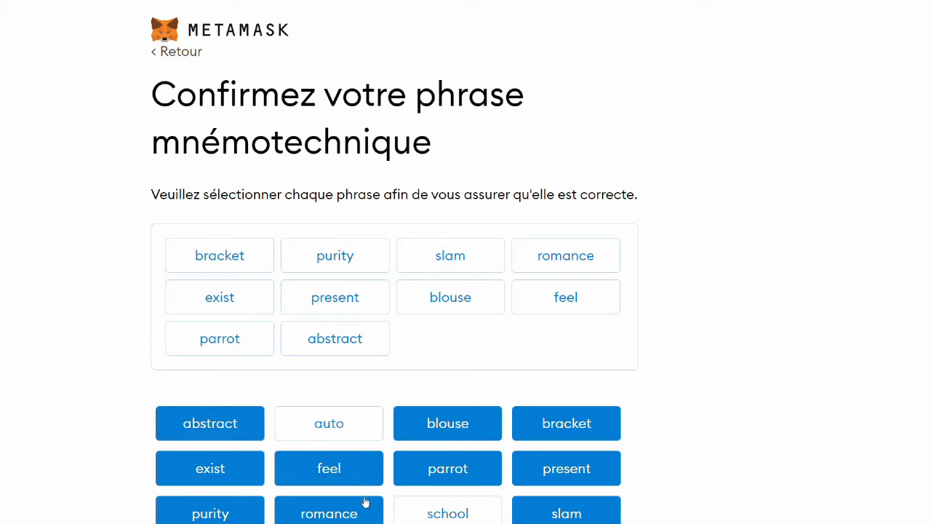
left_click(410, 502)
left_click(342, 432)
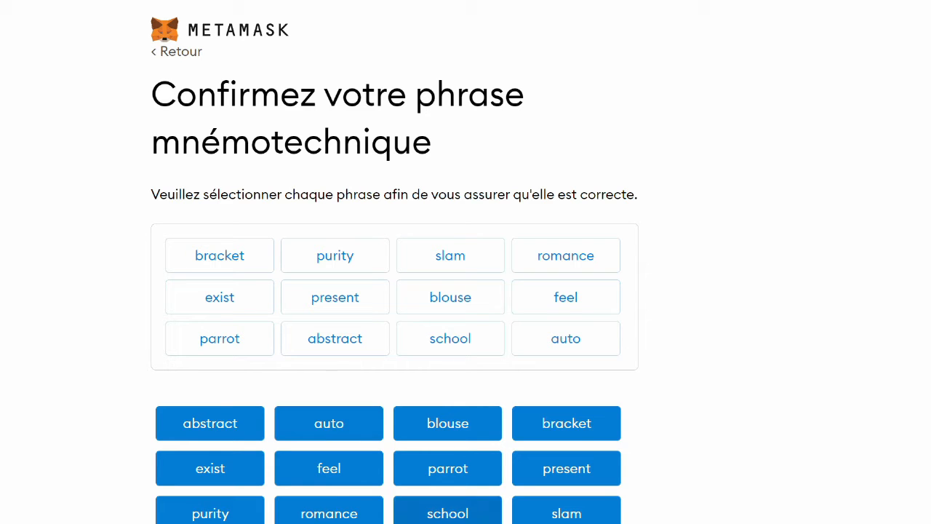
- Take out the misplaced final words and refill the last slots of the phrase
left_click(330, 434)
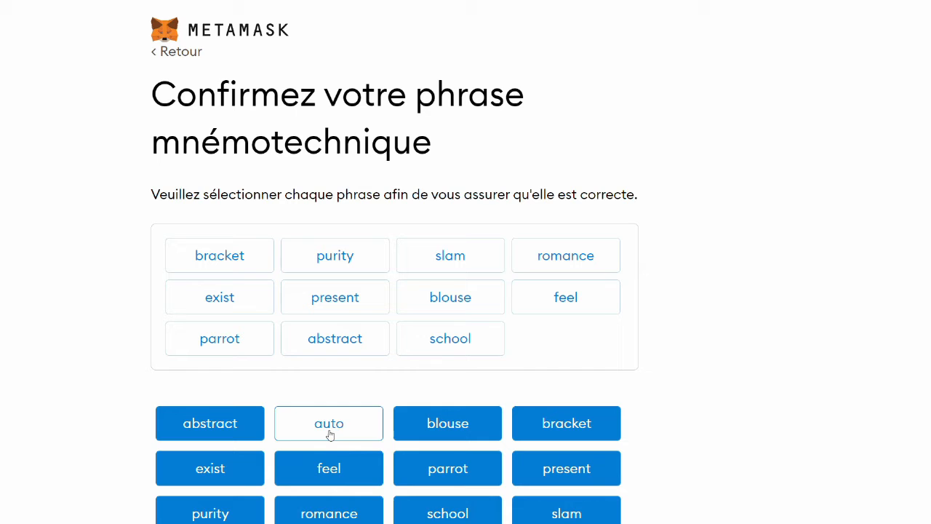
left_click(413, 516)
left_click(216, 423)
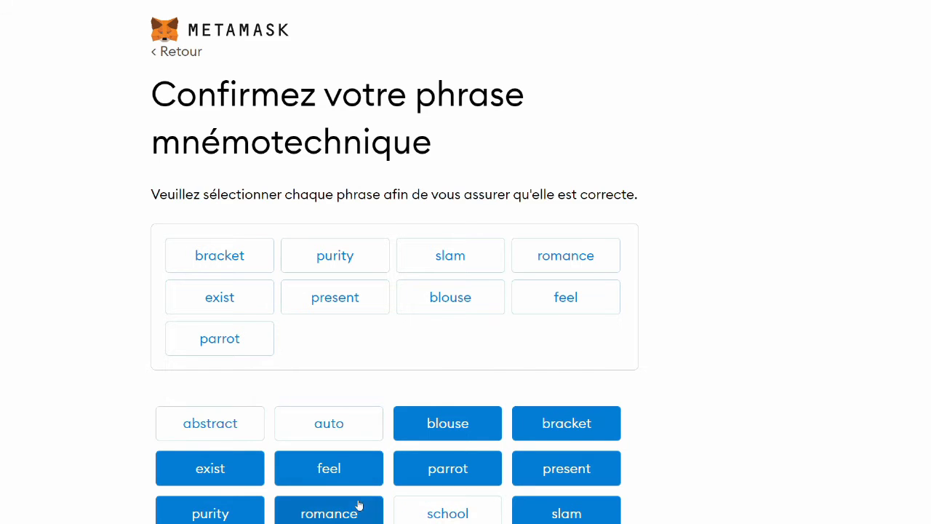
left_click(329, 424)
left_click(436, 512)
left_click(219, 434)
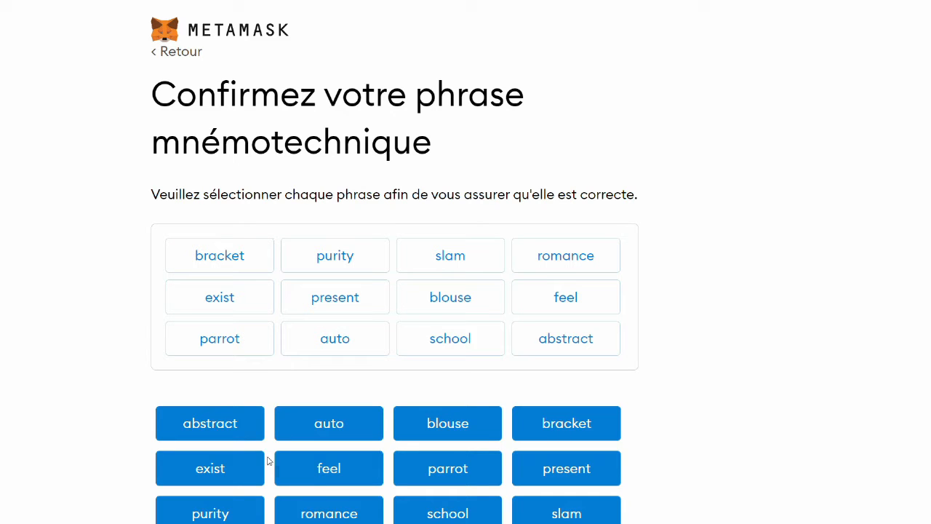
- Remove the wrongly ordered words and place the correct tenth, eleventh and twelfth words
left_click(233, 426)
left_click(331, 431)
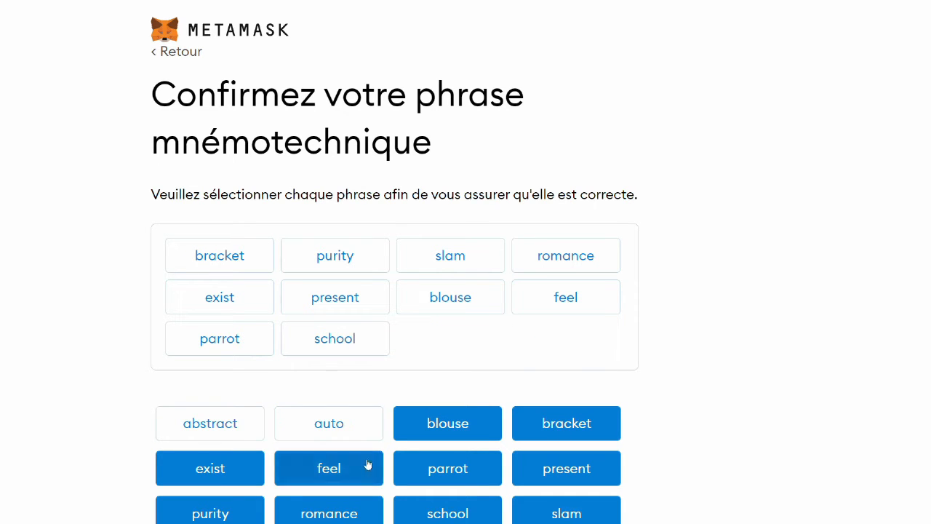
left_click(418, 507)
left_click(201, 424)
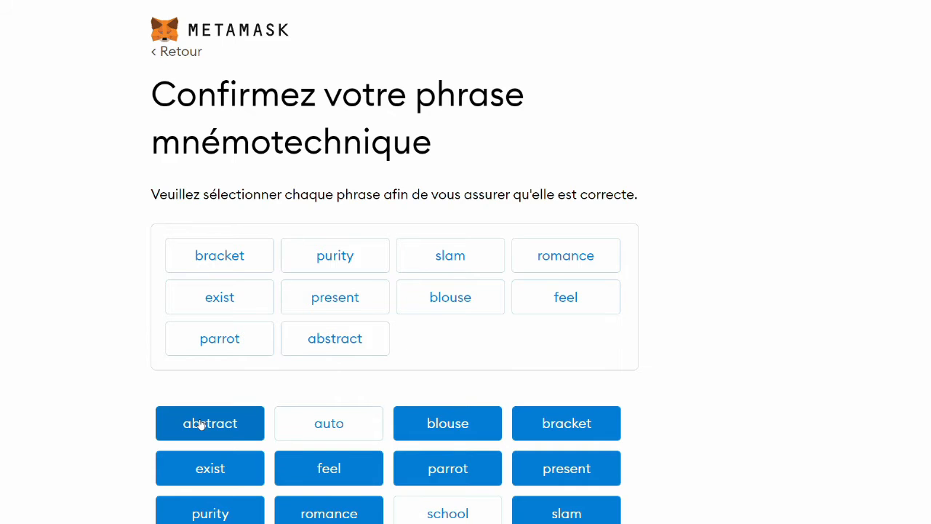
left_click(431, 517)
left_click(348, 432)
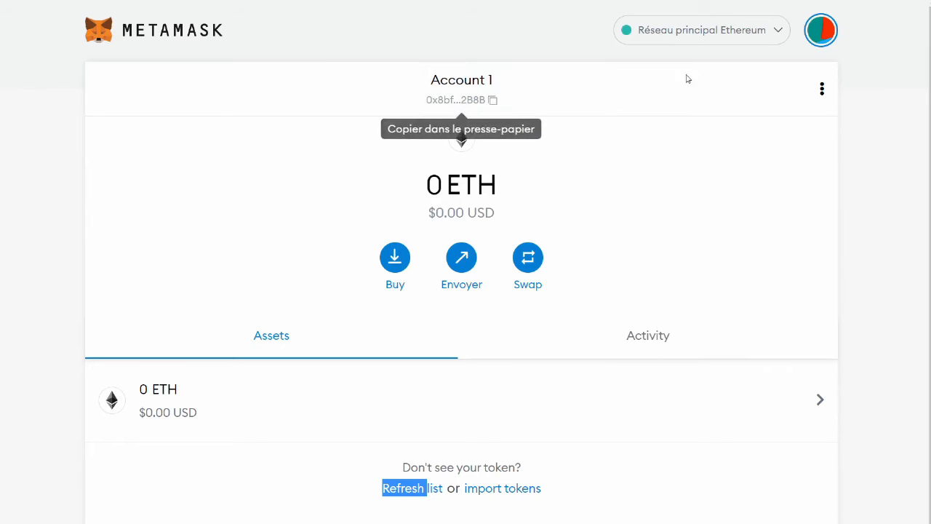
- Copy Account 1's address and paste it under 'Wallet 1:' in the sticky note
left_click(497, 107)
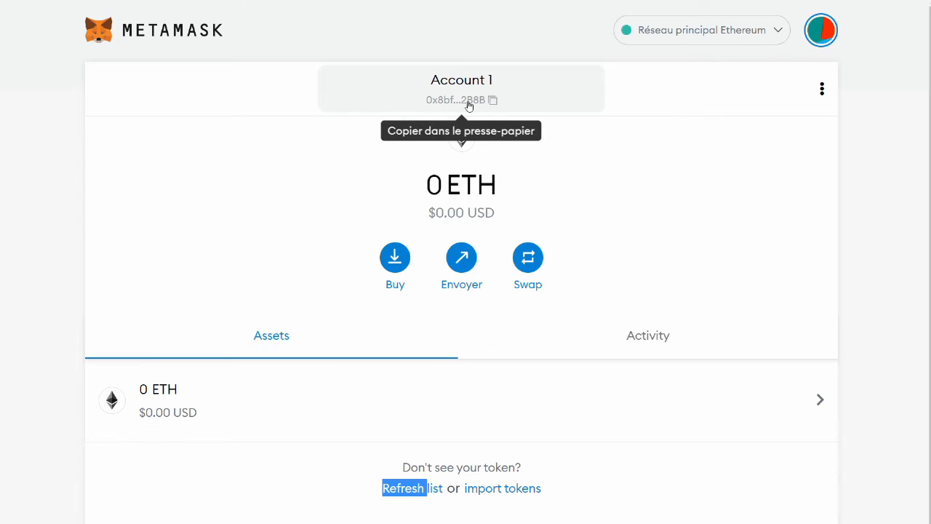
key("alt+Tab")
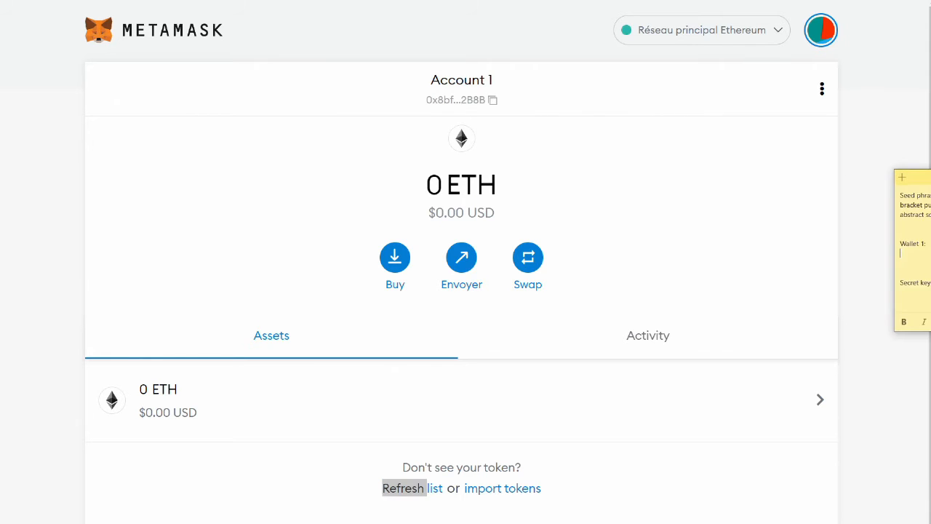
left_click_drag(930, 178, 492, 141)
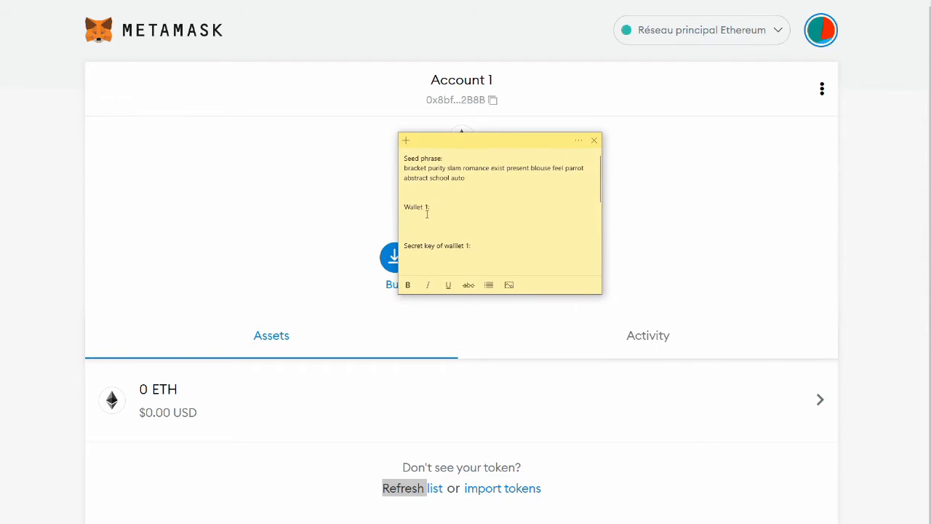
key("ctrl+v")
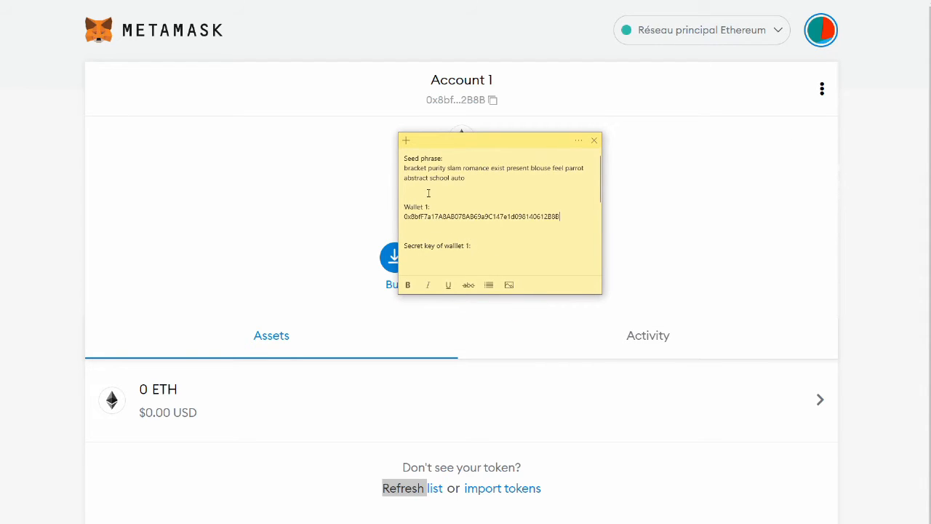
key("BackSpace")
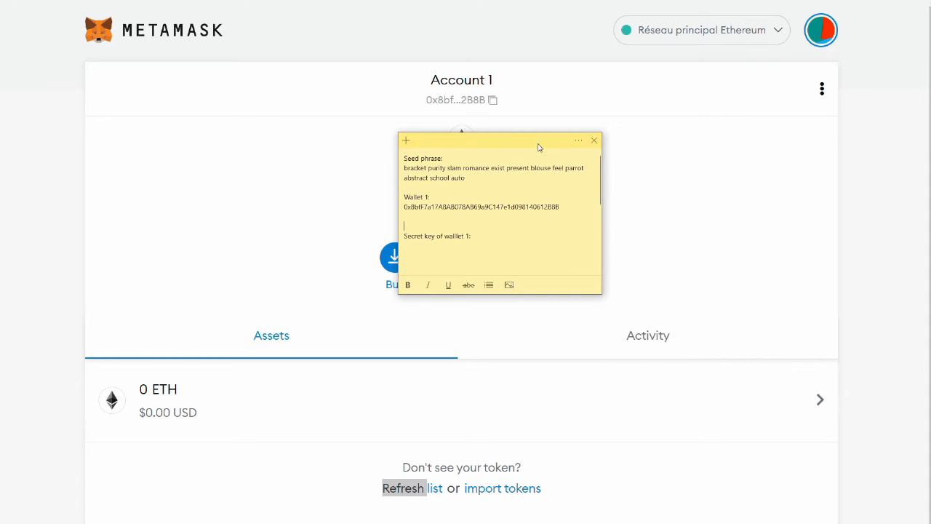
- Check the saved address in the note, then move the note off to the side
left_click_drag(512, 144, 495, 161)
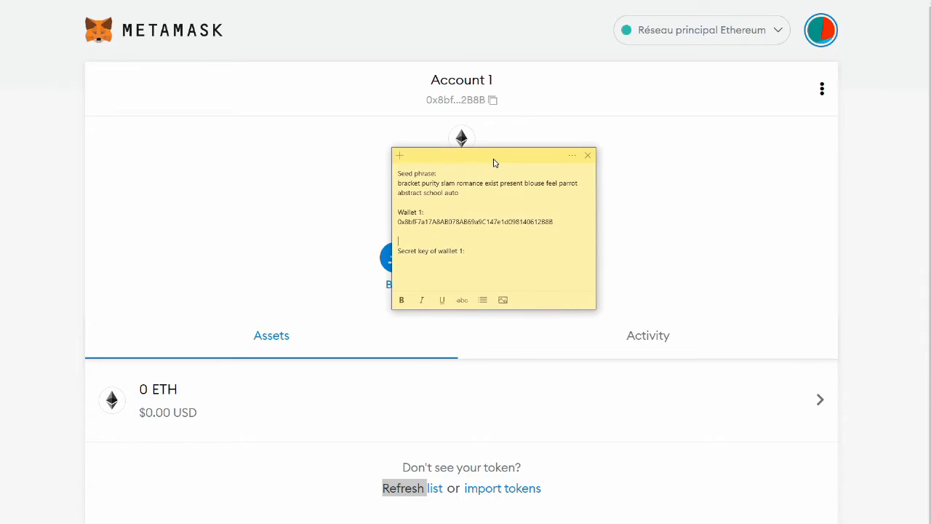
double_click(400, 222)
left_click(406, 221)
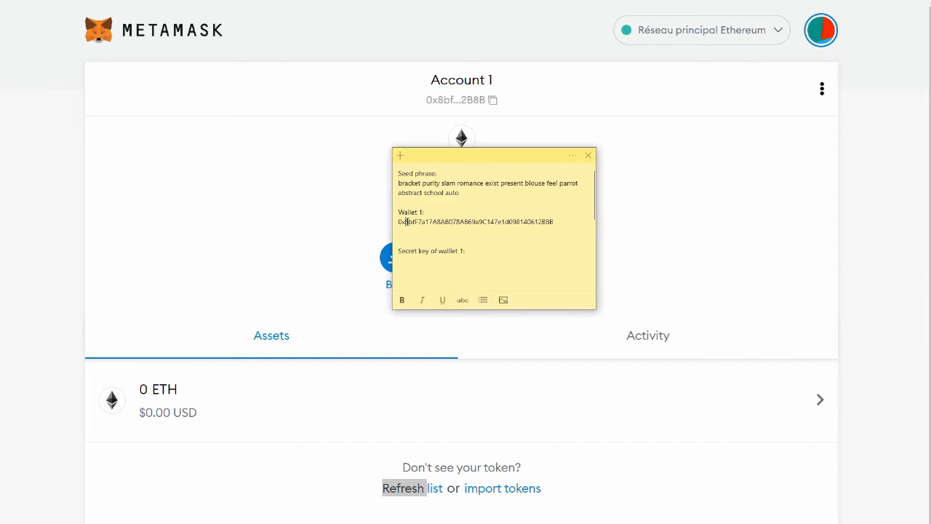
left_click(507, 221)
left_click_drag(518, 162, 930, 204)
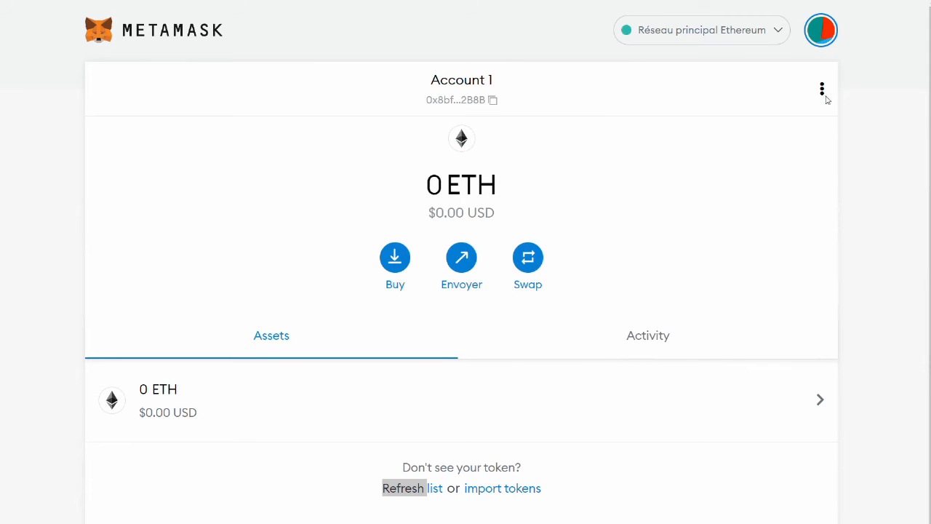
- Look over the Custom RPC settings, then switch the network to Réseau de test Rinkeby
left_click(780, 38)
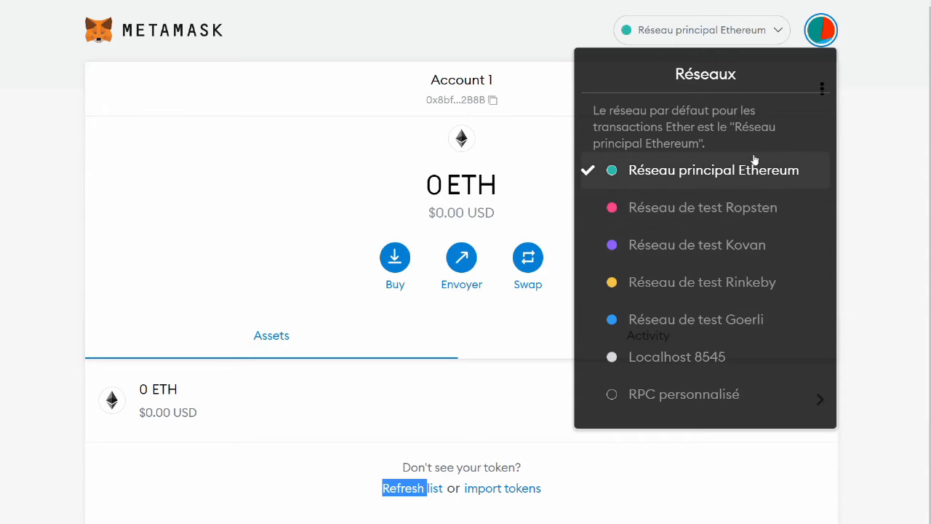
mouse_move(645, 356)
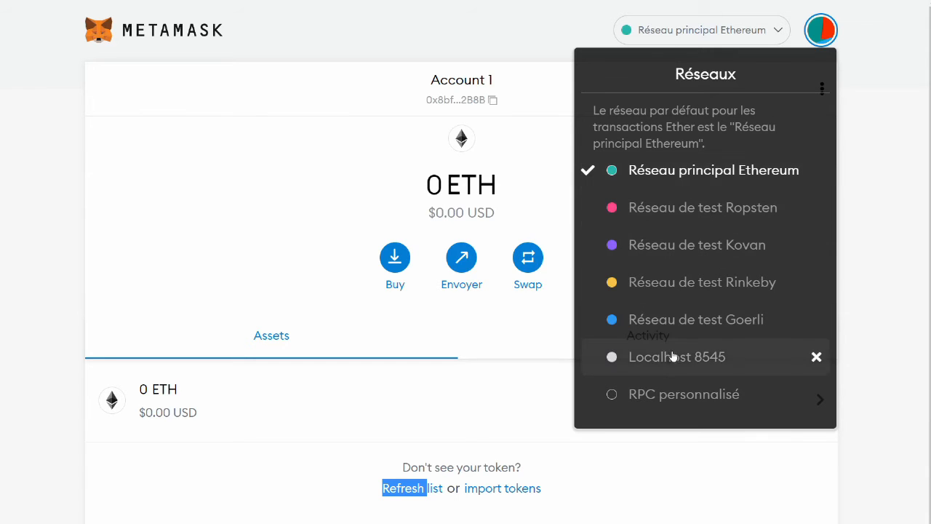
left_click(660, 395)
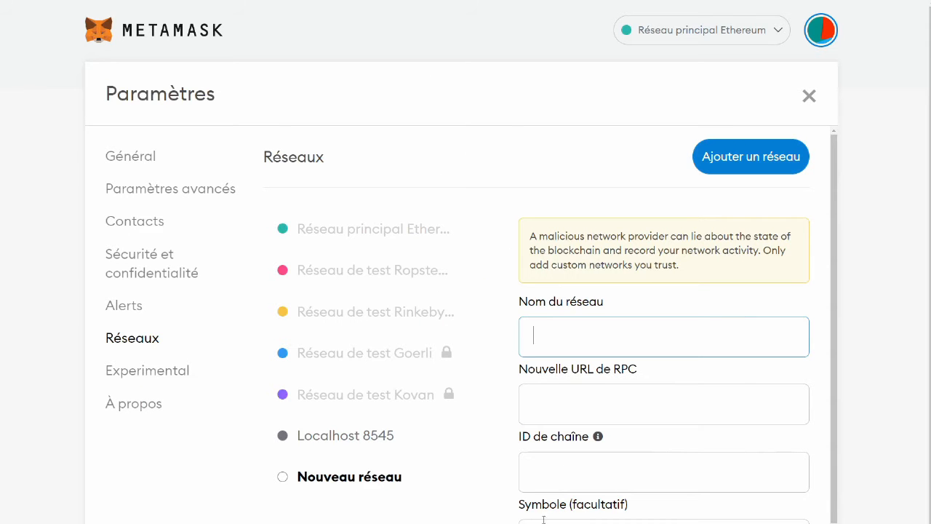
scroll(584, 500, "down", 1)
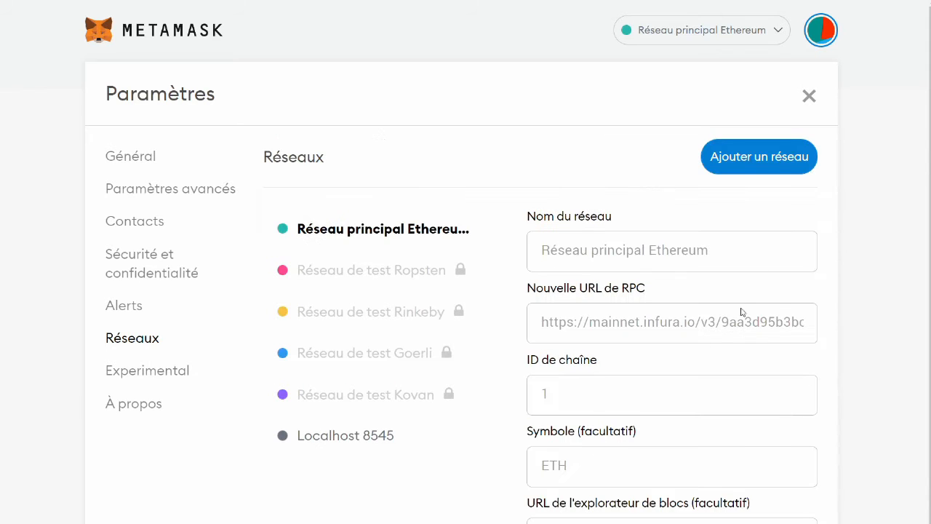
left_click(810, 96)
left_click(786, 33)
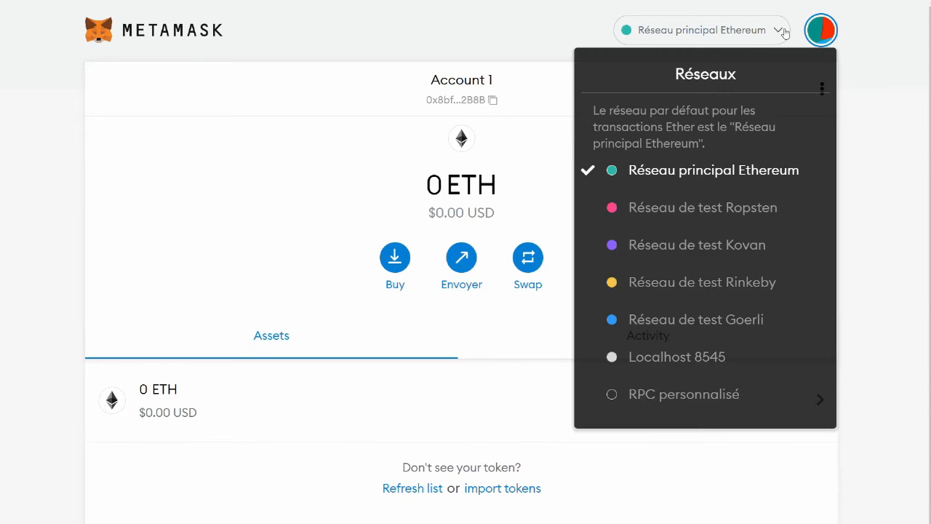
left_click(676, 279)
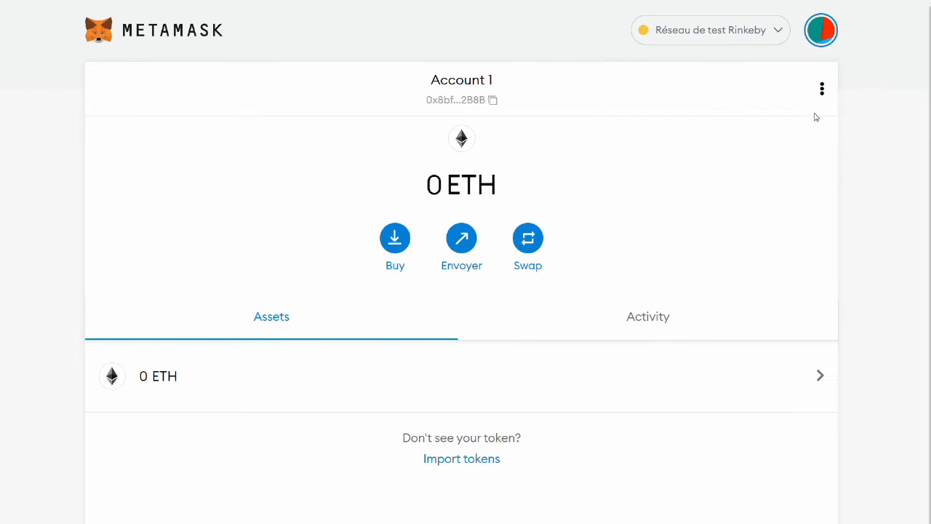
- Open Account 1's Détails du compte and select its full address
scroll(705, 203, "down", 1)
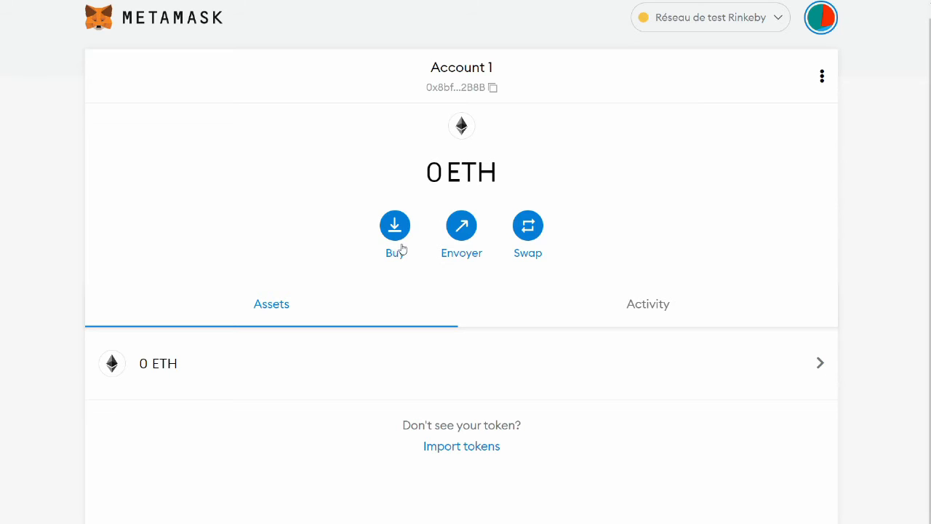
left_click(823, 76)
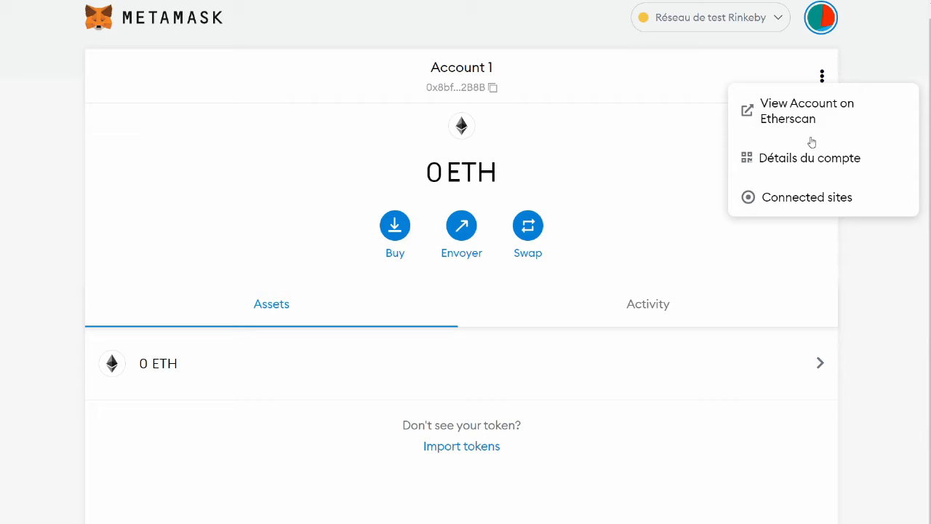
left_click(803, 161)
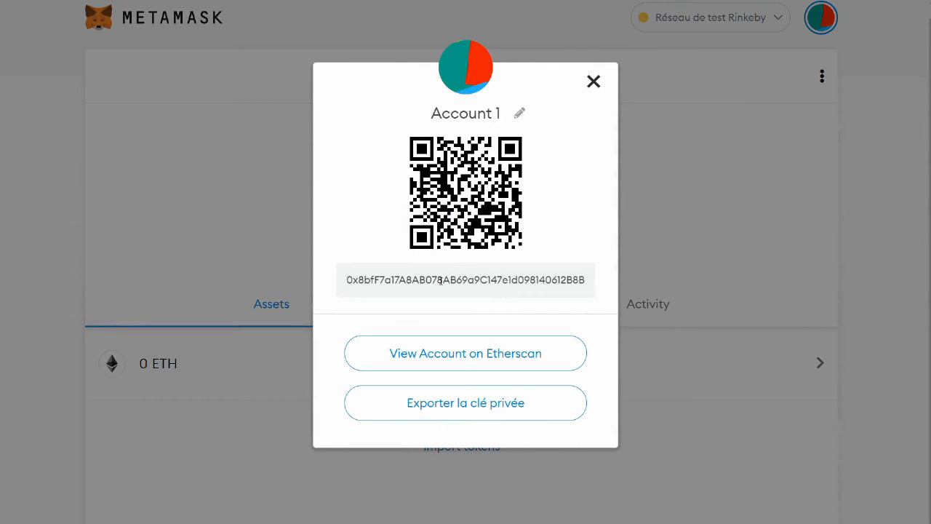
left_click_drag(347, 280, 601, 289)
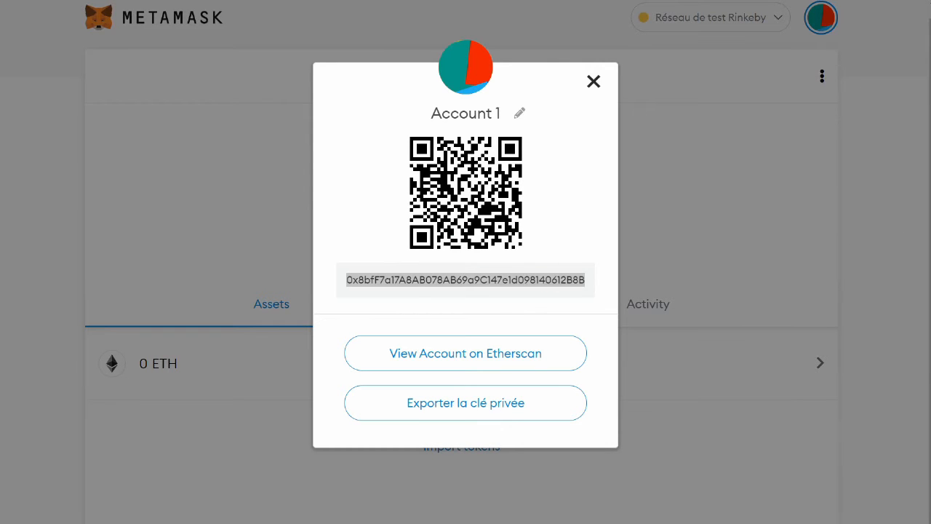
- Compare the address with the one saved in the note, then begin exporting the private key
left_click_drag(930, 211, 418, 307)
left_click_drag(374, 375, 531, 364)
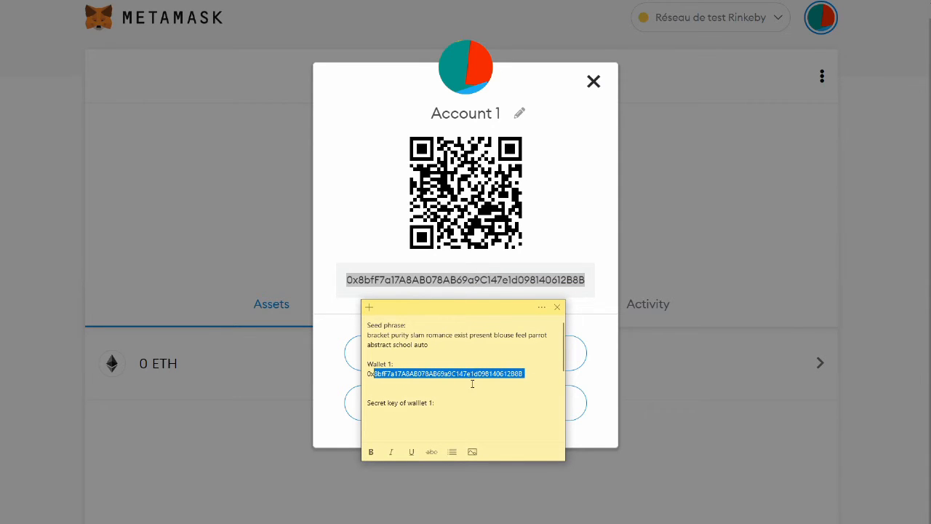
left_click_drag(479, 314, 930, 208)
left_click(409, 318)
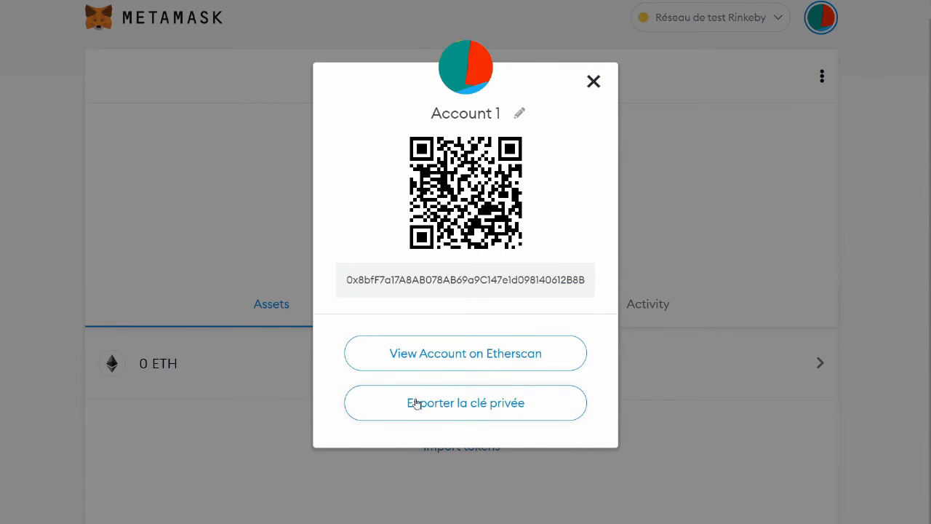
left_click(482, 409)
left_click(412, 272)
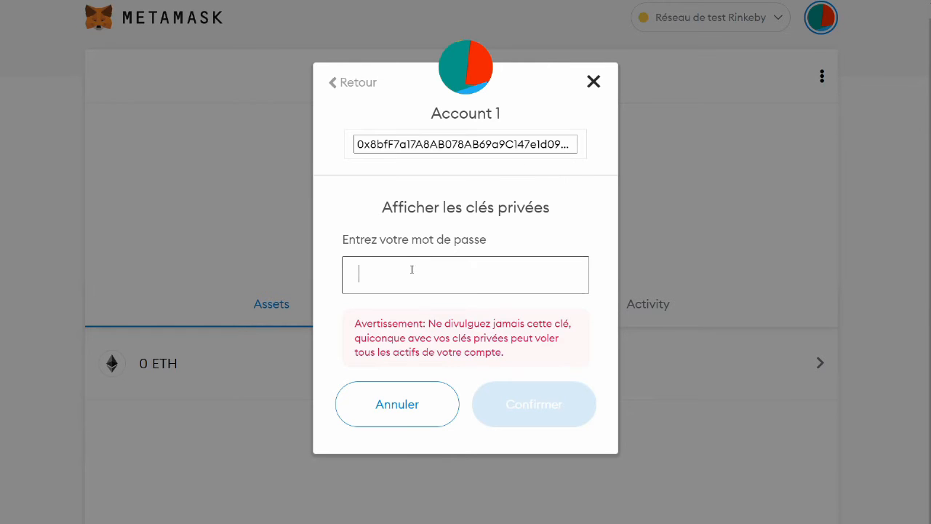
- Enter the wallet password to reveal Account 1's private key, and copy it
type("a")
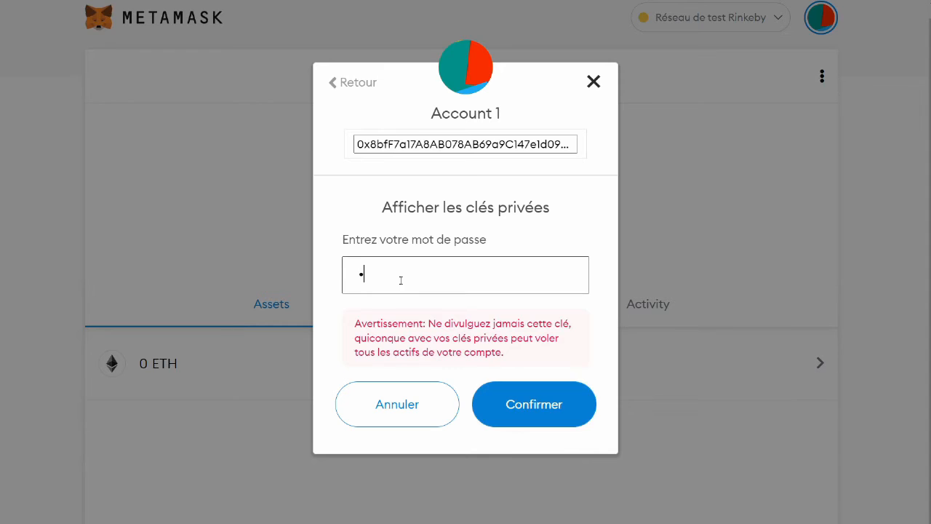
type("aa")
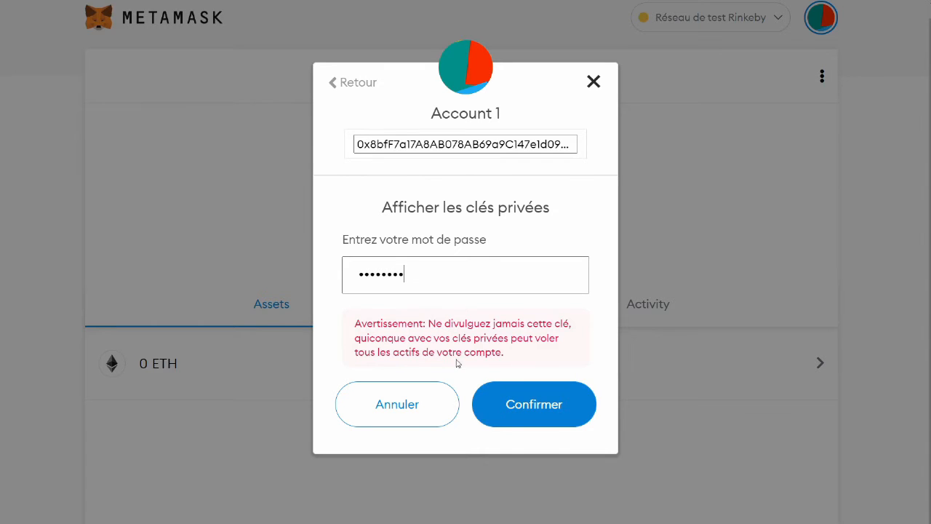
left_click(534, 404)
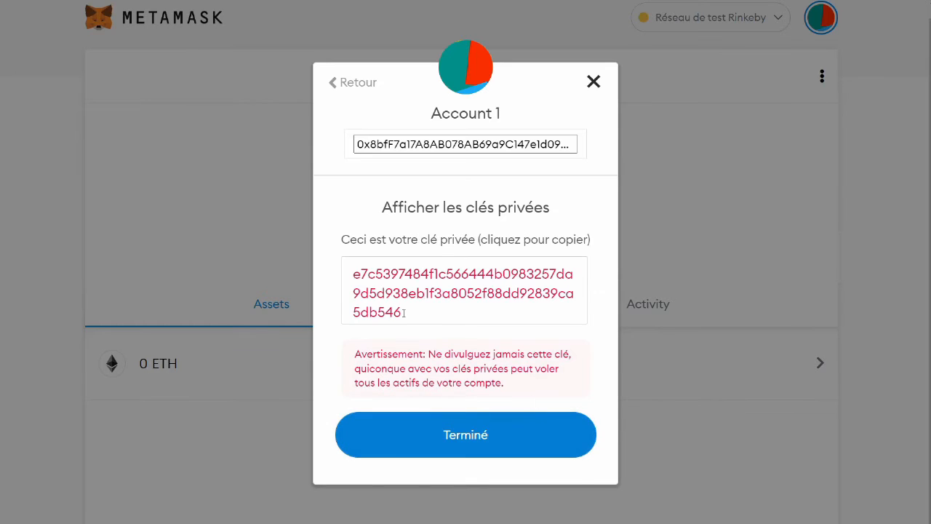
left_click(404, 313)
key("ctrl+c")
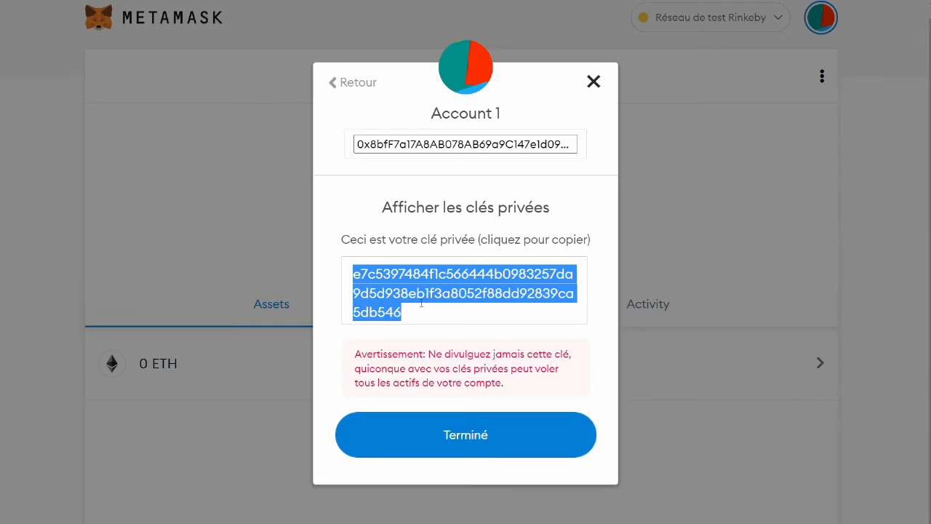
left_click(449, 327)
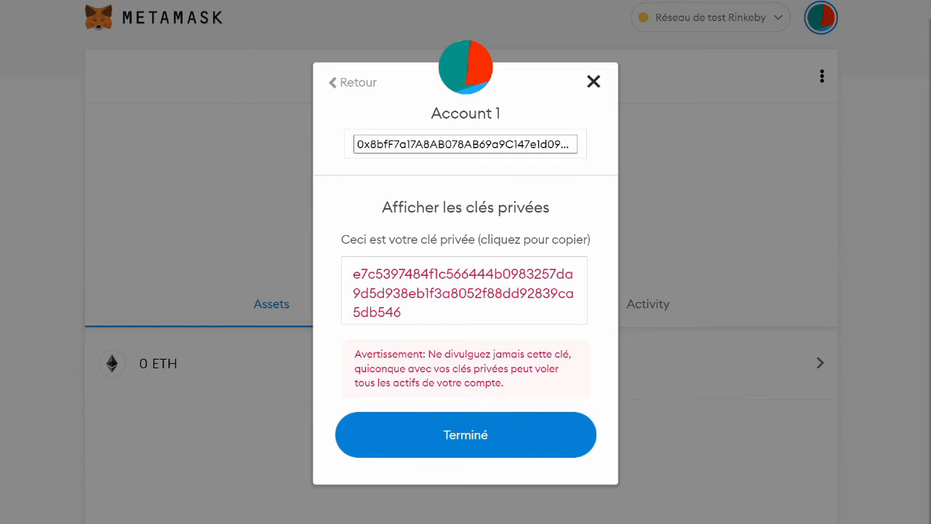
left_click_drag(930, 188, 471, 158)
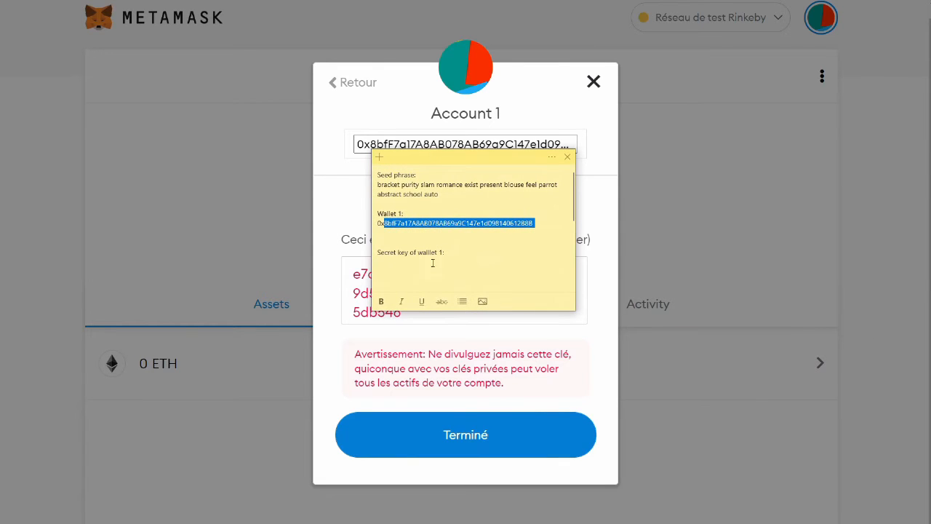
- Paste Account 1's private key under 'Secret key of wallet 1:' and move the note aside
left_click(417, 264)
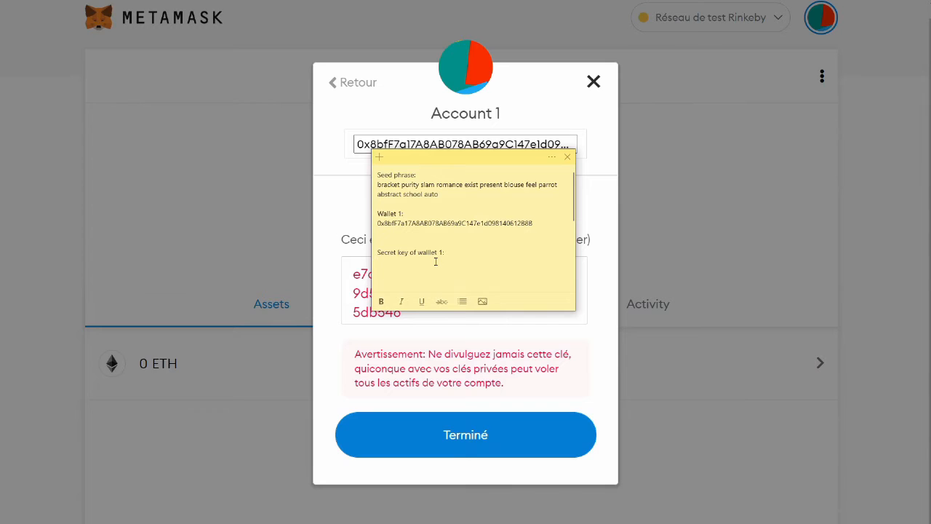
key("ctrl+v")
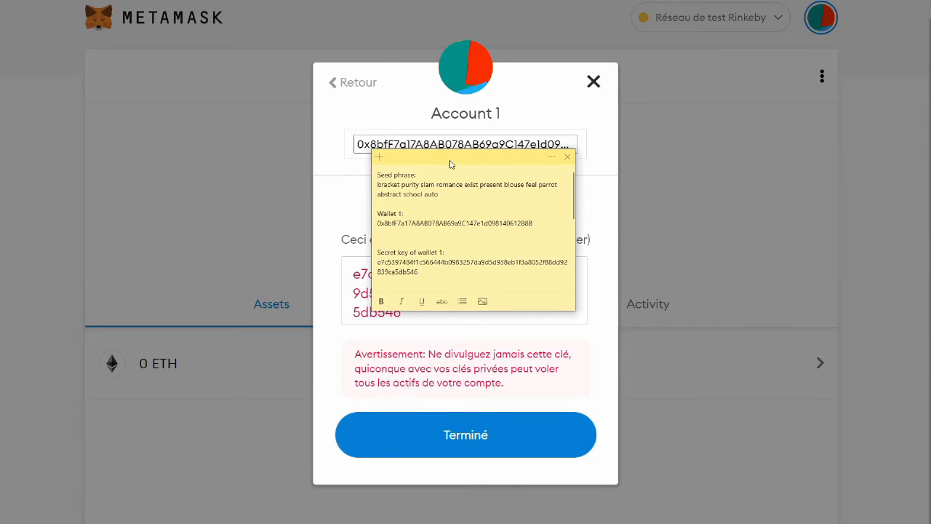
left_click_drag(419, 271, 478, 229)
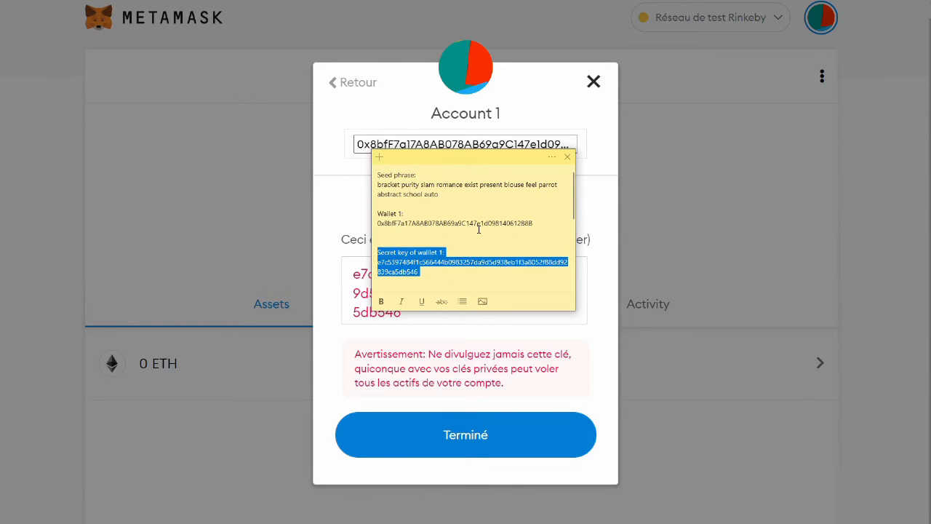
left_click_drag(538, 220, 377, 210)
left_click_drag(463, 196, 377, 170)
left_click(433, 215)
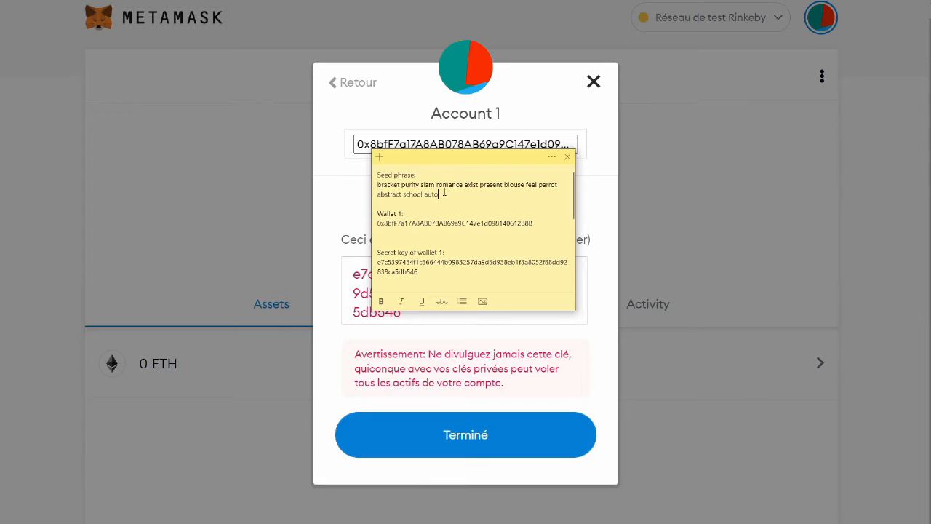
left_click_drag(465, 160, 930, 177)
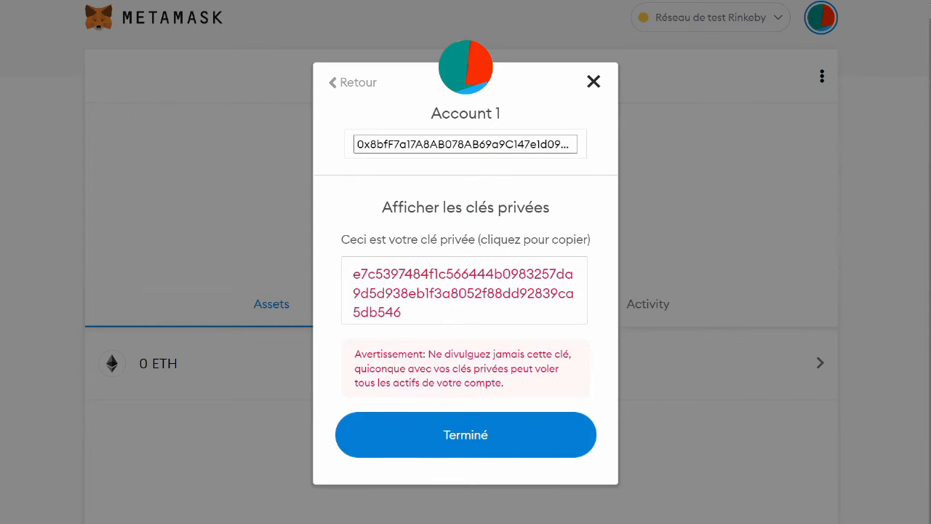
- Close the private-key dialog and switch to Réseau principal Ethereum
left_click(490, 438)
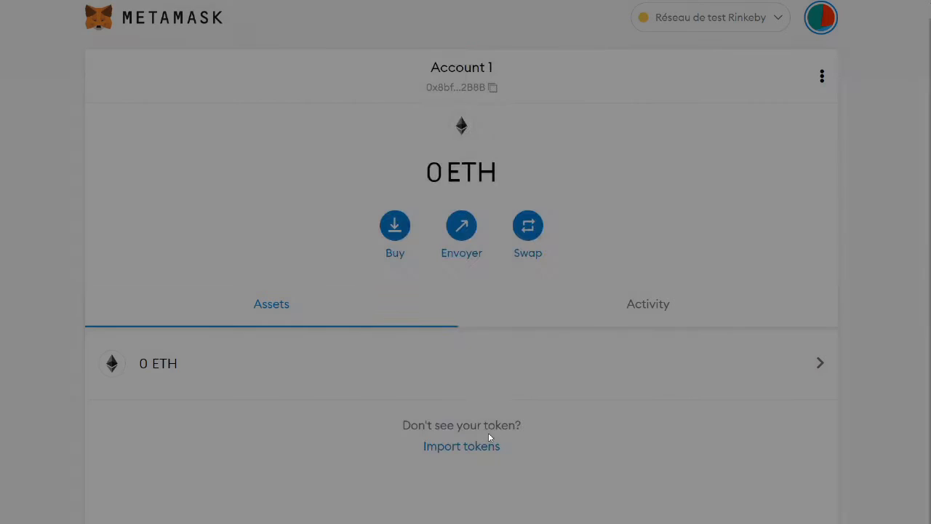
left_click(782, 25)
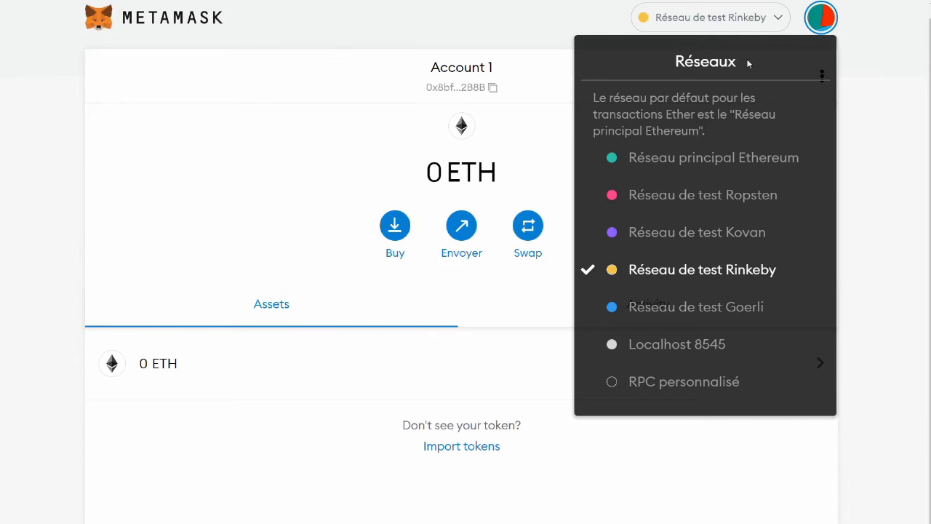
left_click(700, 160)
- Create the accounts Compte 2 and Compte 3, then switch back to Account 1
left_click(823, 22)
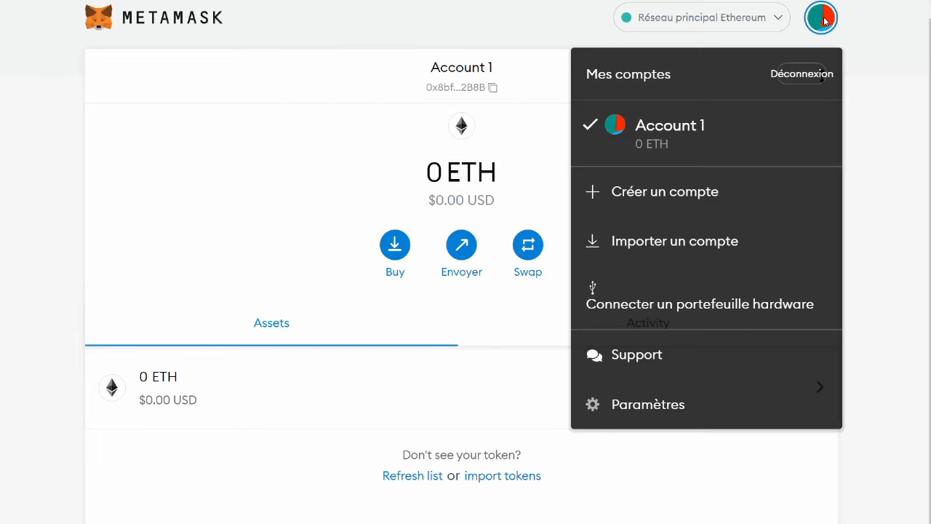
left_click(639, 200)
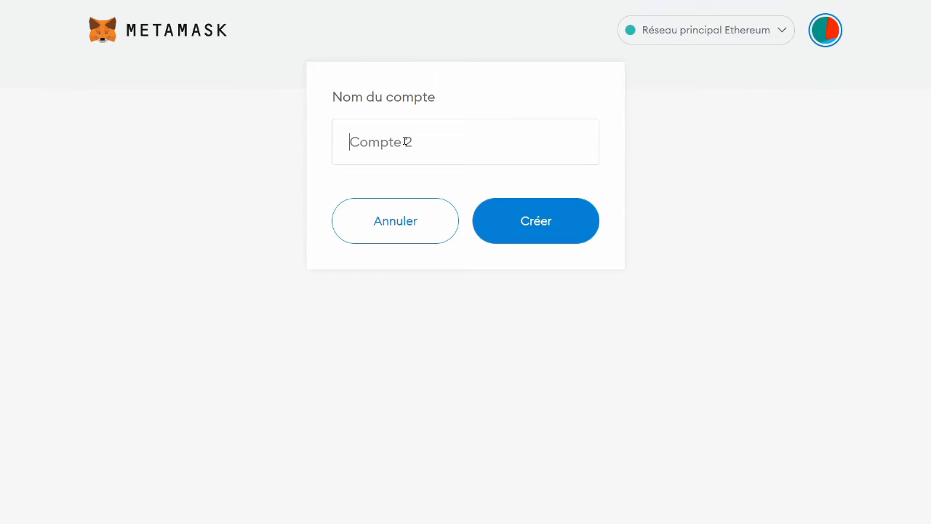
left_click(513, 216)
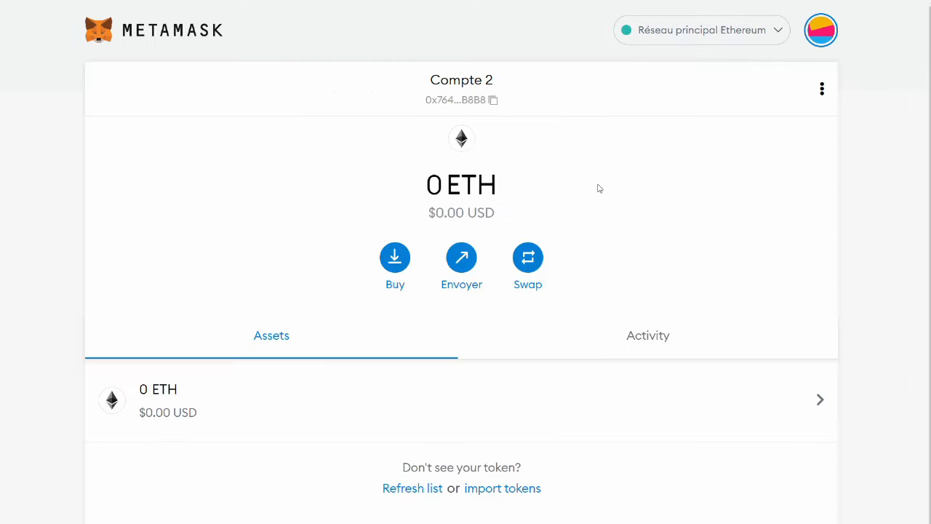
left_click(822, 30)
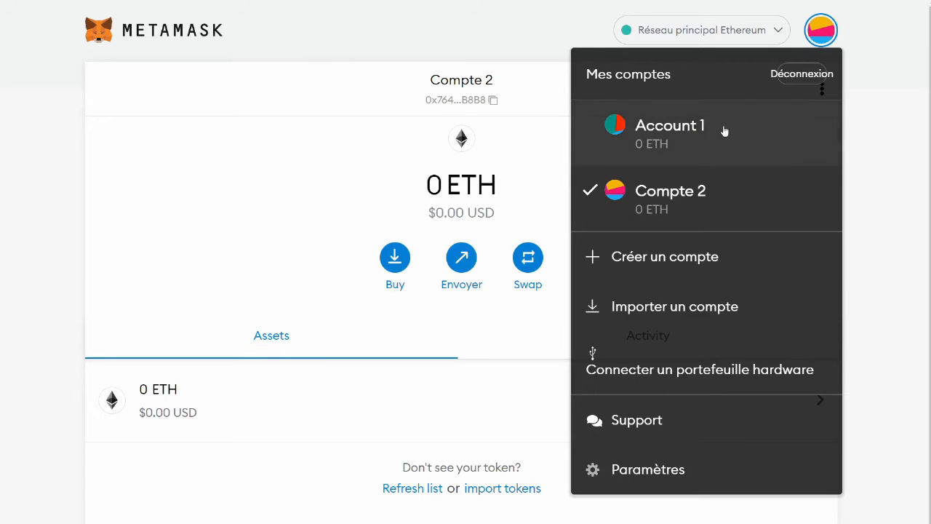
left_click(645, 243)
left_click(546, 220)
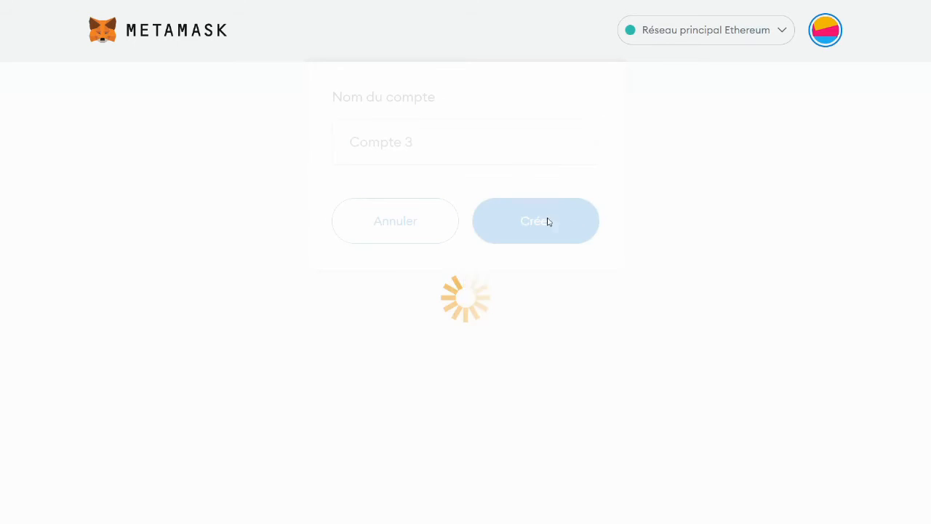
left_click(820, 37)
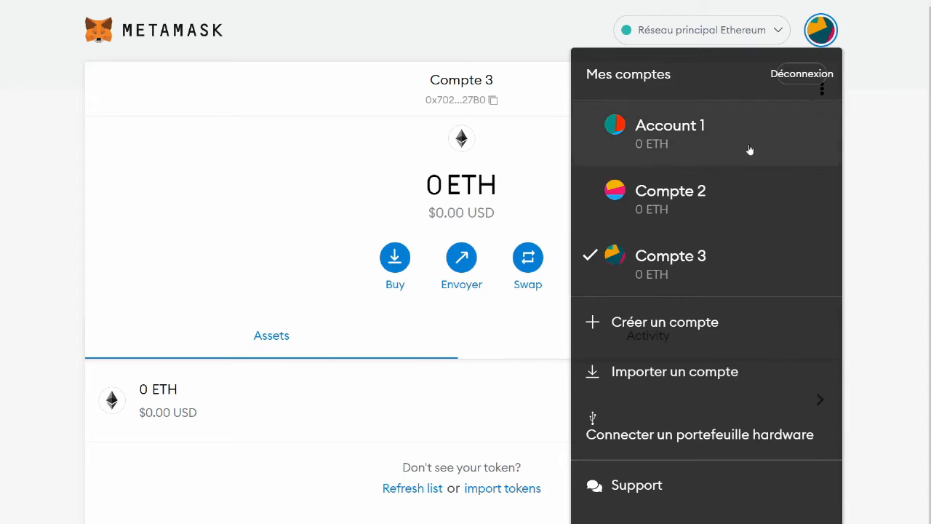
left_click(665, 153)
- Copy Account 1's address, then rename the account to 'Junko in Shibuya' in its details
left_click(483, 91)
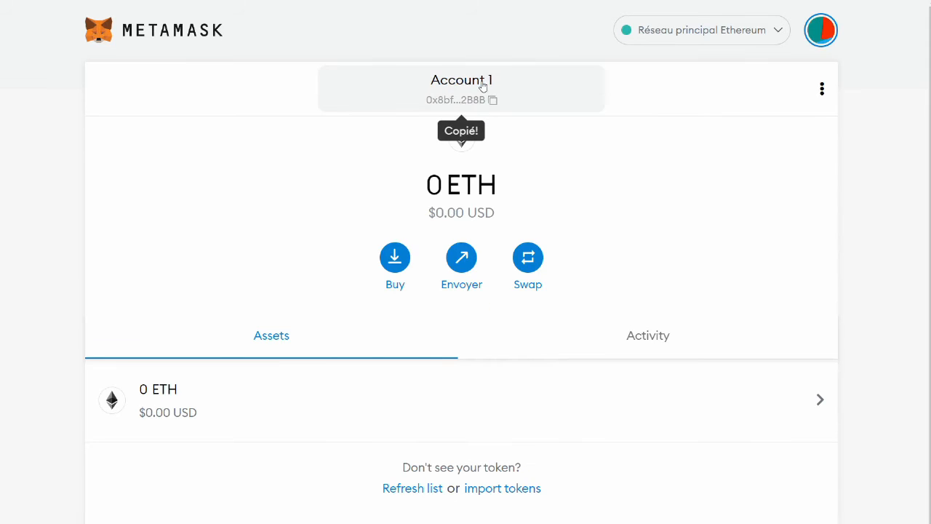
left_click(822, 90)
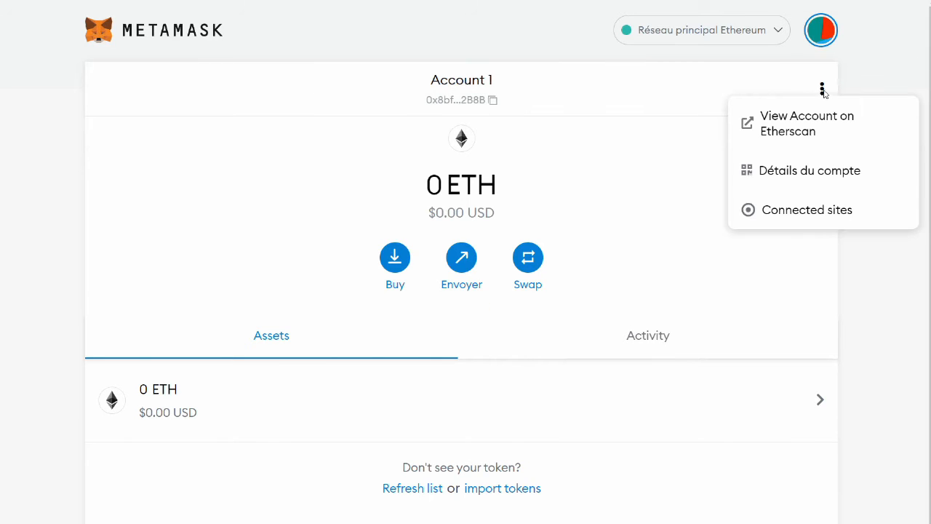
left_click(799, 171)
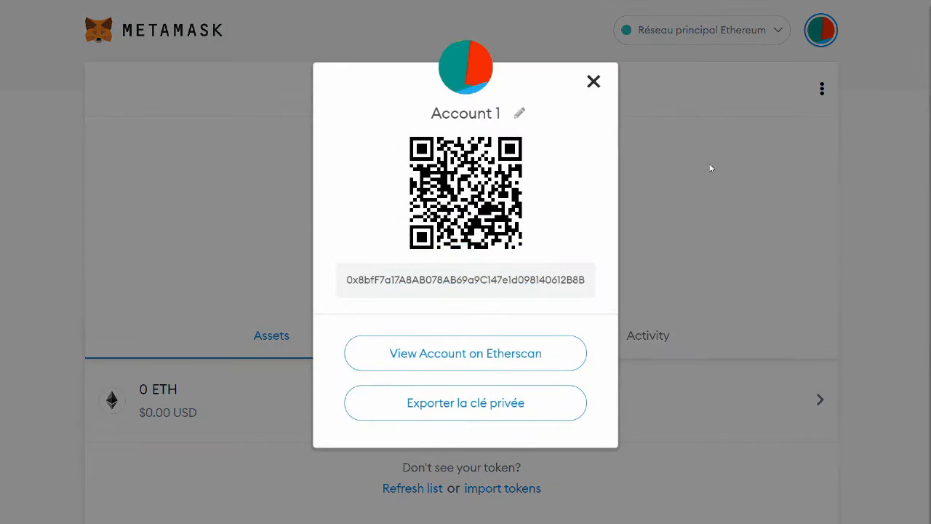
left_click(518, 114)
left_click_drag(519, 114, 403, 113)
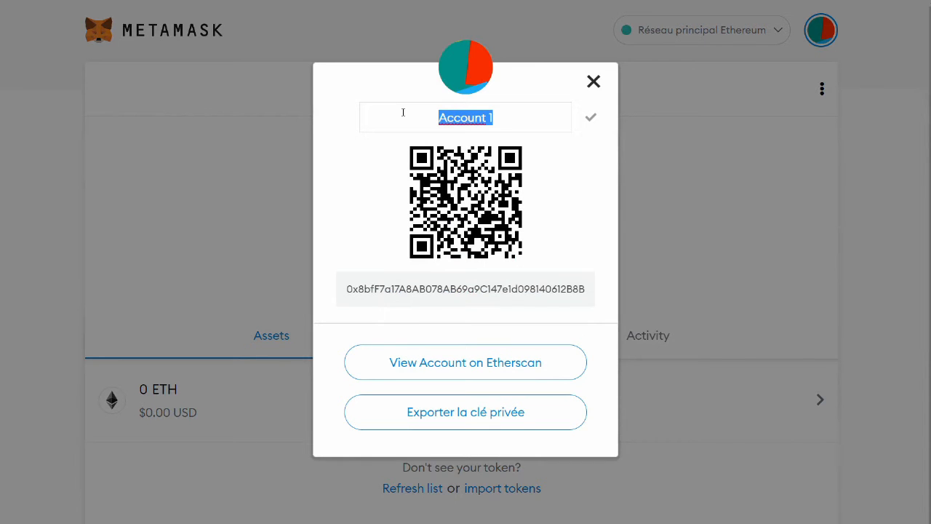
type("Junkj")
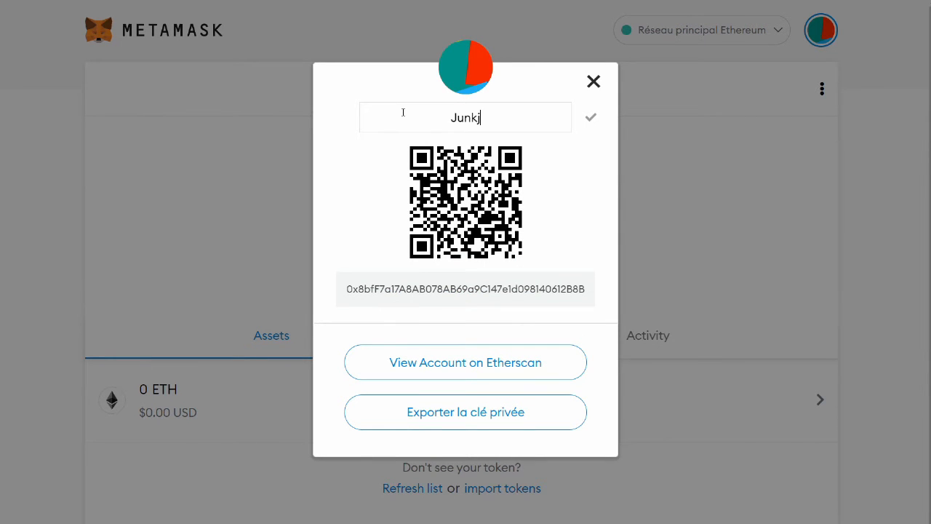
key("BackSpace")
type("o in Shibuya")
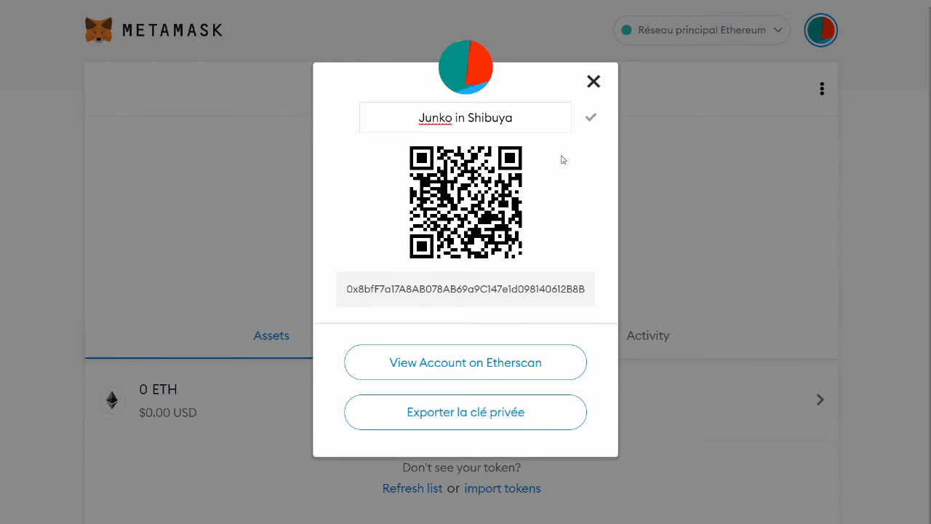
left_click(591, 117)
- Restore the account name to 'Account 1' and close the account details
left_click(545, 114)
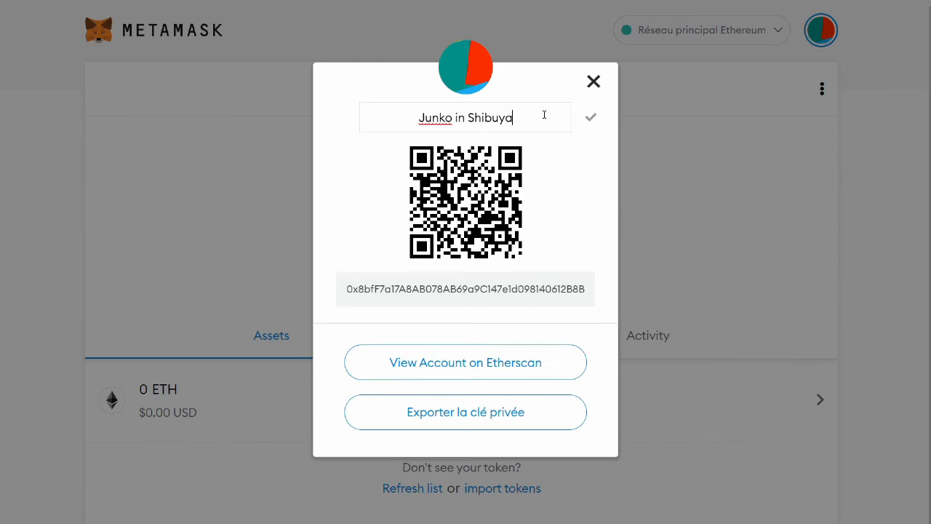
left_click_drag(543, 114, 388, 115)
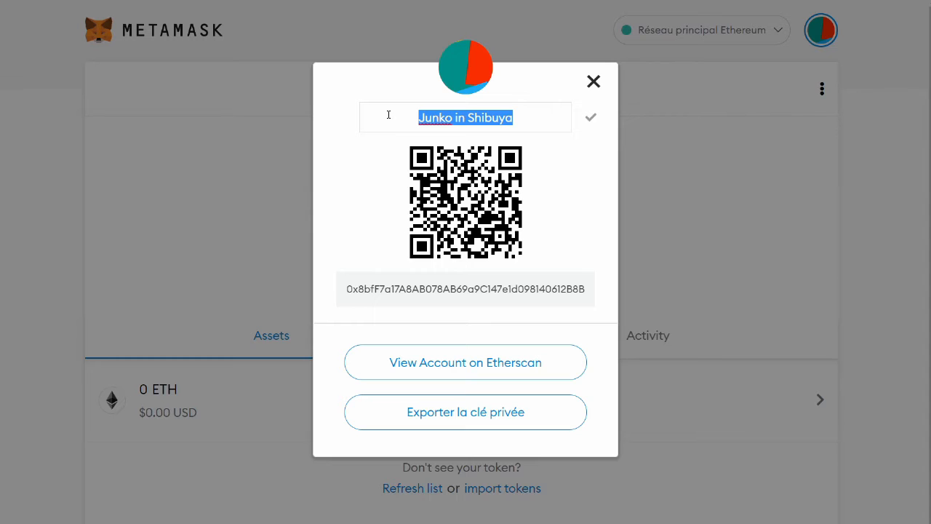
type("A")
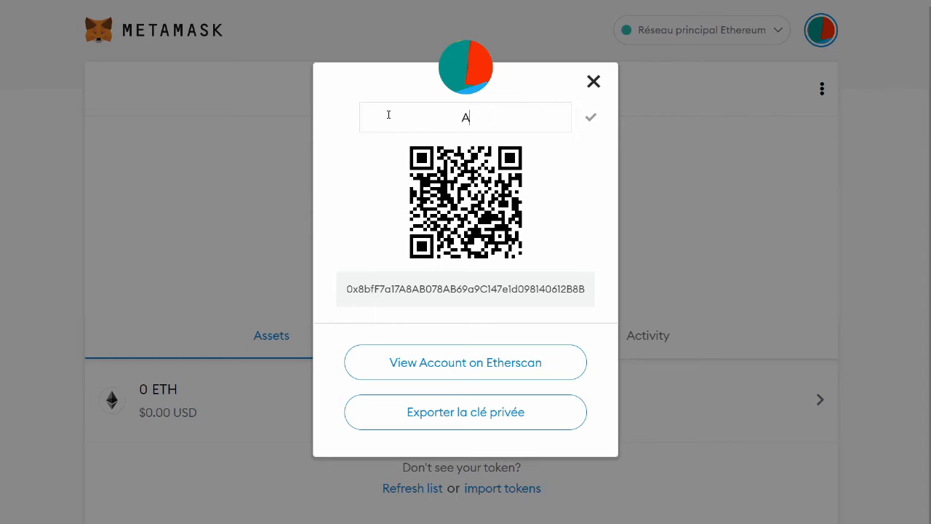
type("ccount 1")
left_click(590, 119)
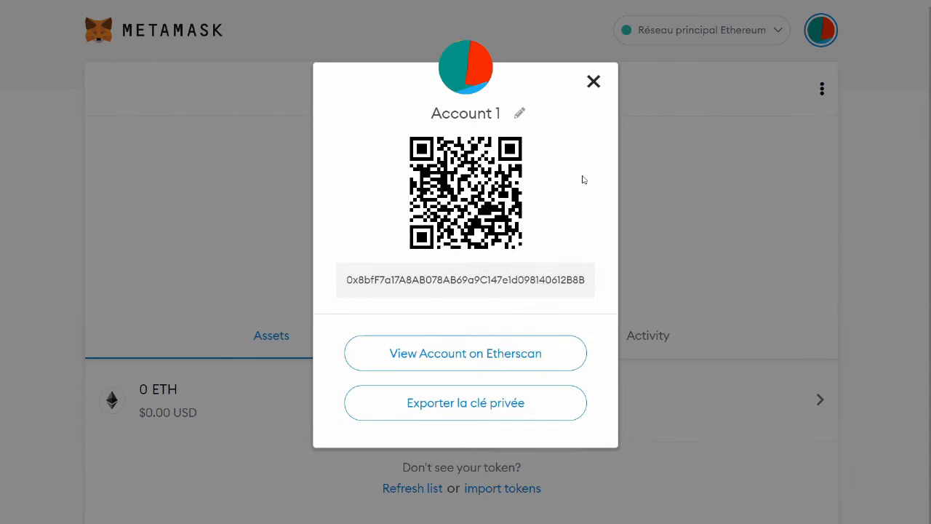
left_click(631, 190)
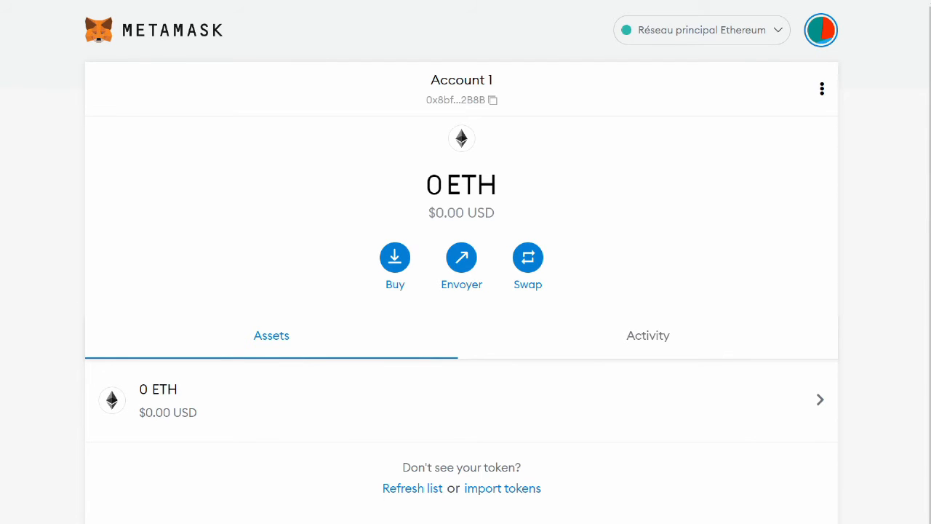
- Pin MetaMask to the browser toolbar from the Extensions menu
left_click(854, 1)
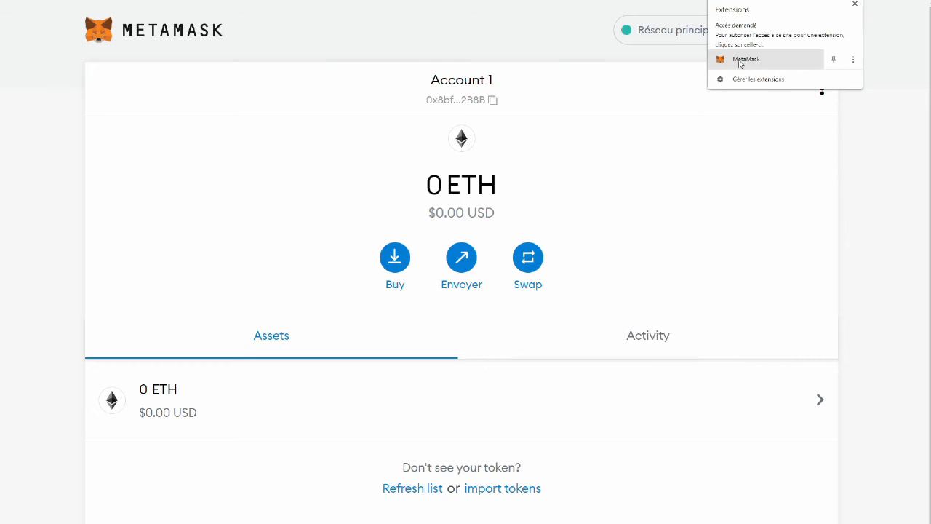
left_click(834, 59)
left_click(877, 33)
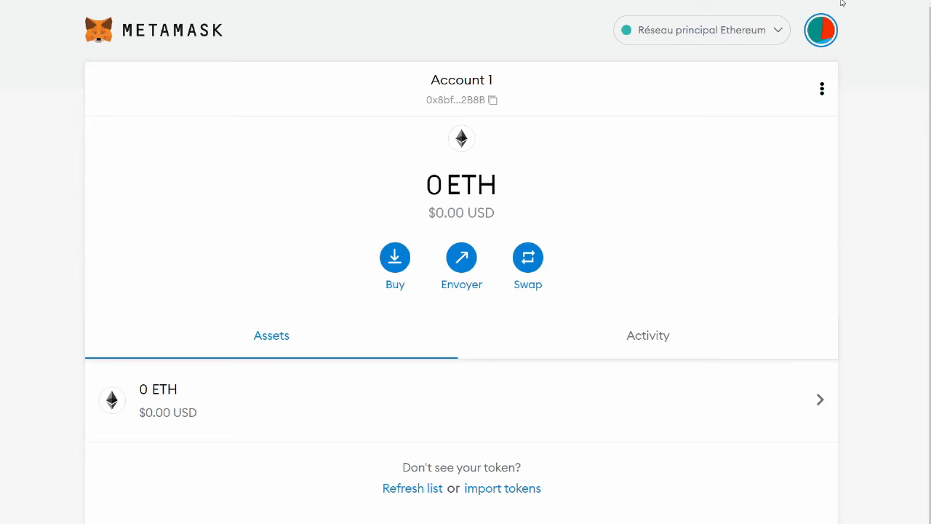
- Limit MetaMask's site access to when the extension is clicked
left_click(838, 0)
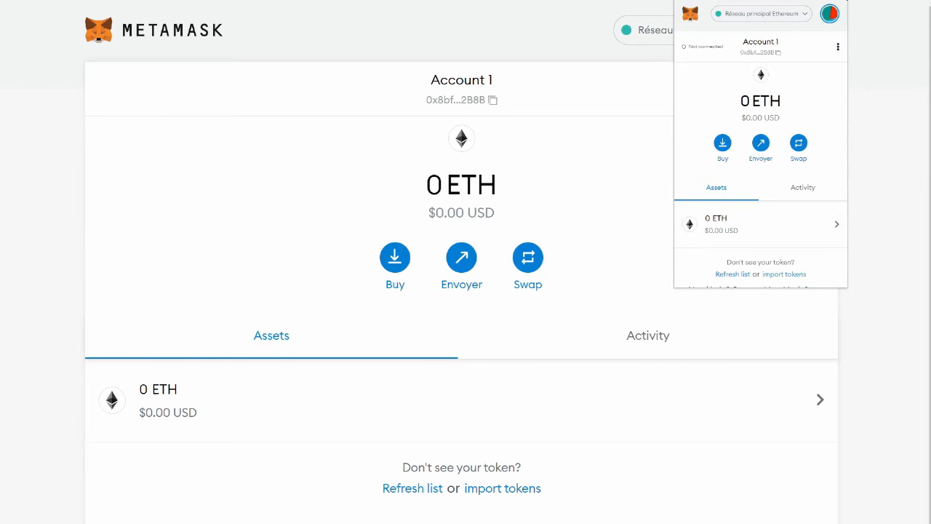
right_click(850, 2)
right_click(850, 1)
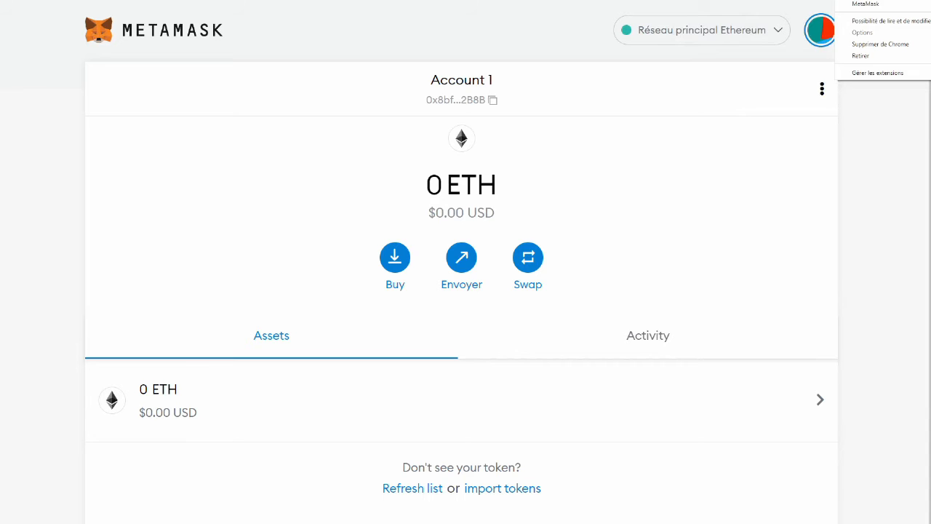
mouse_move(897, 24)
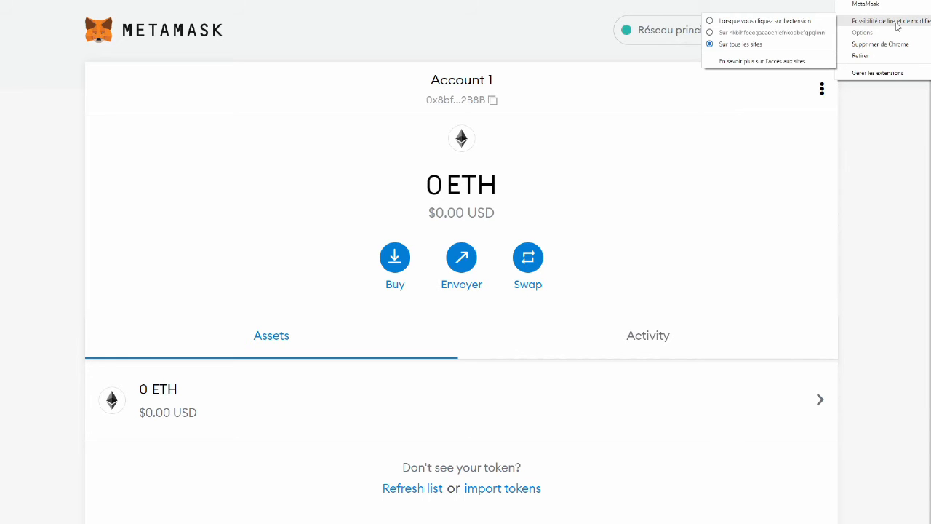
left_click(711, 21)
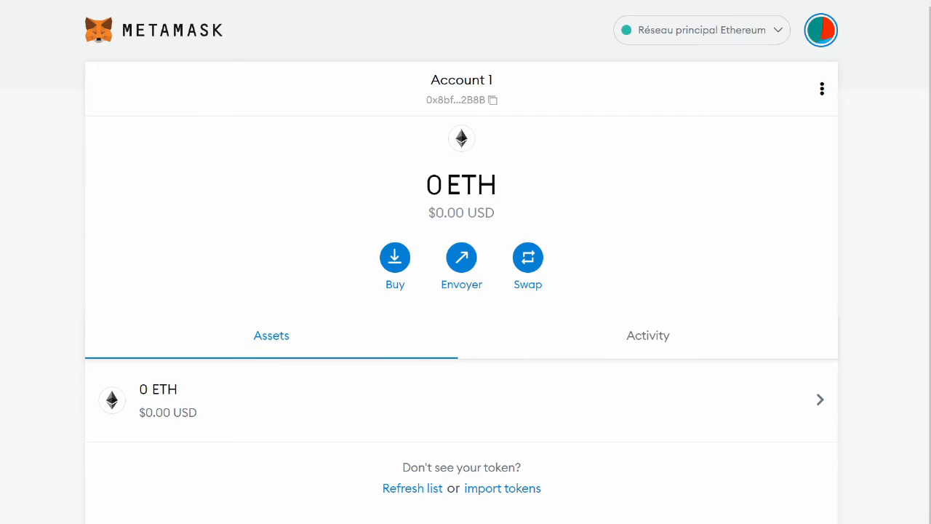
- Open the MetaMask popup's account menu and choose Déconnexion to lock the wallet
left_click(835, 1)
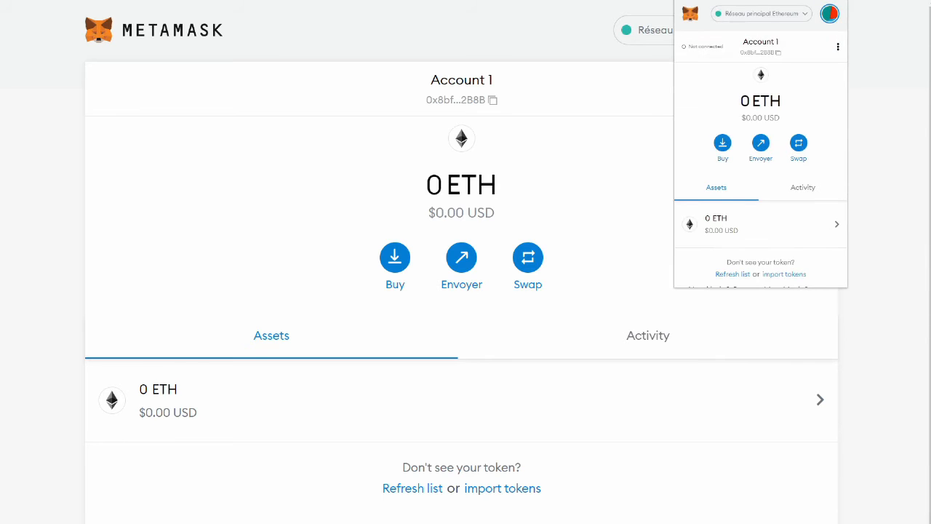
right_click(836, 0)
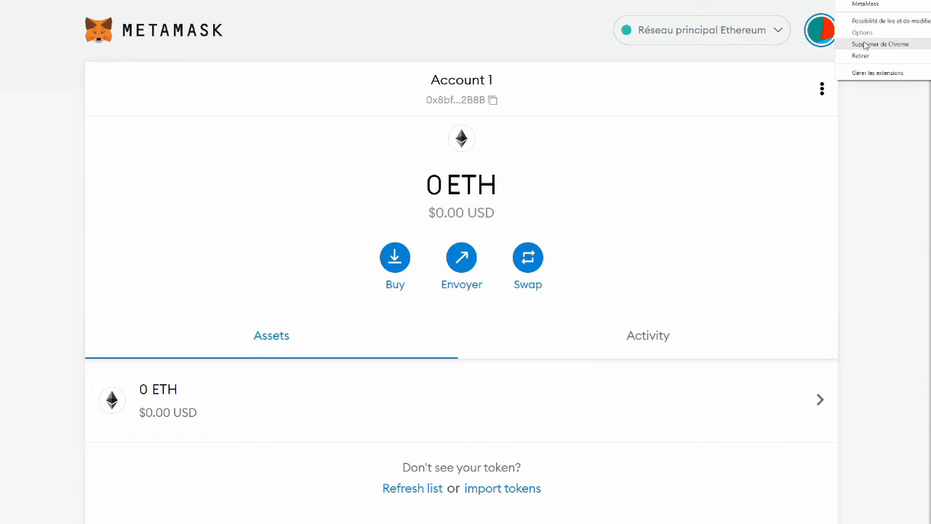
mouse_move(871, 24)
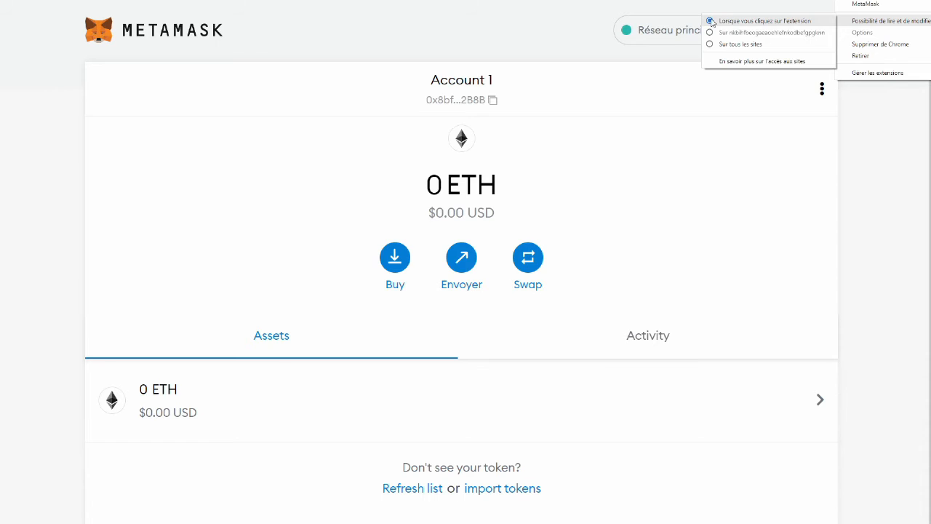
left_click(882, 102)
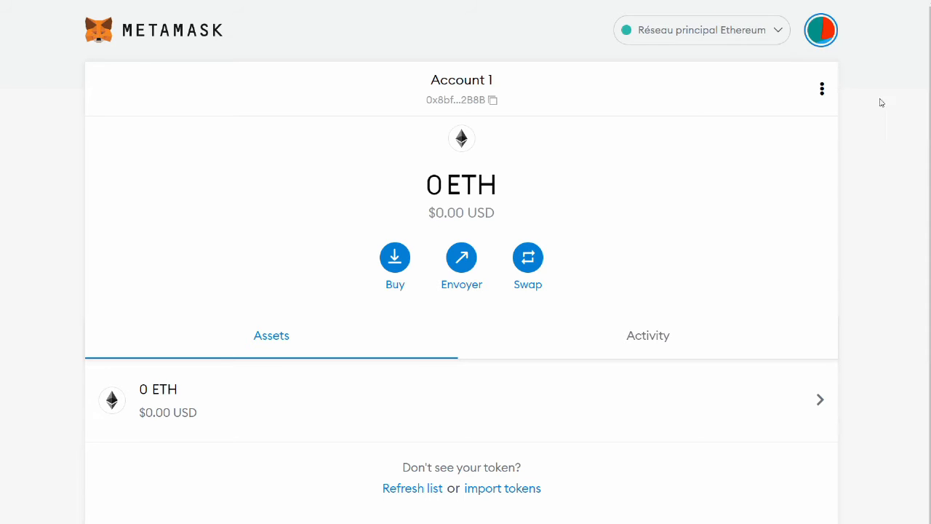
right_click(835, 1)
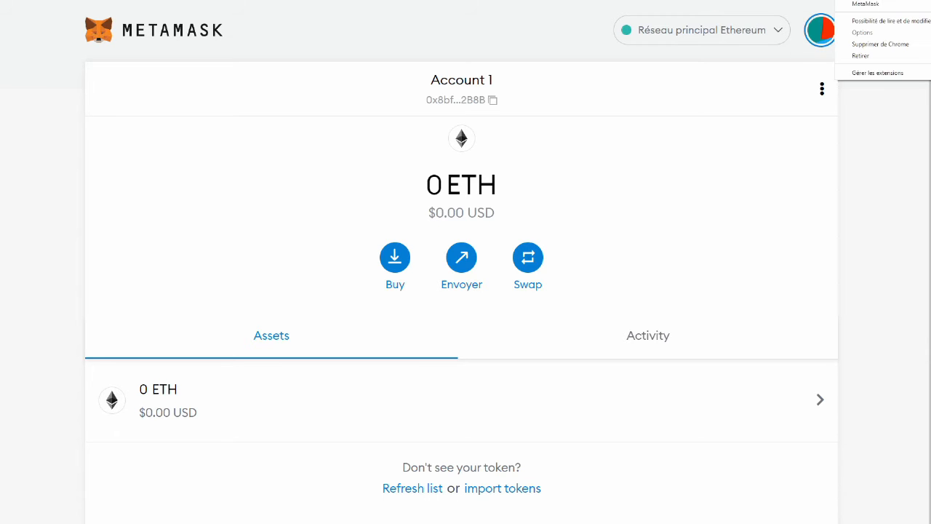
left_click(825, 25)
left_click(822, 29)
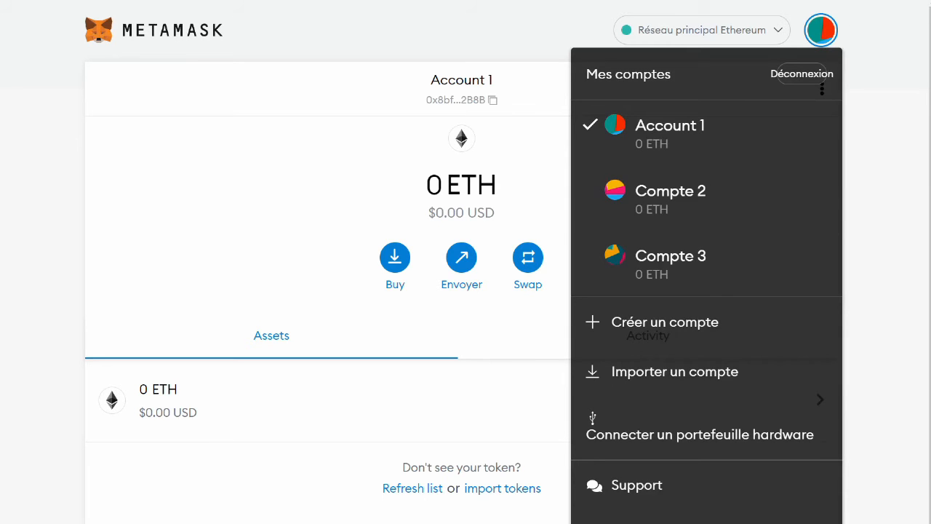
left_click(835, 0)
left_click(830, 13)
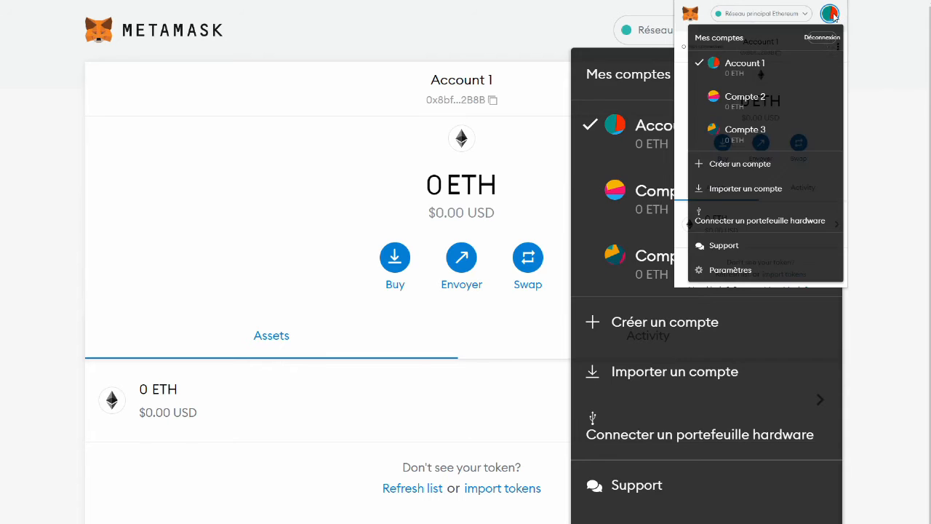
left_click(826, 42)
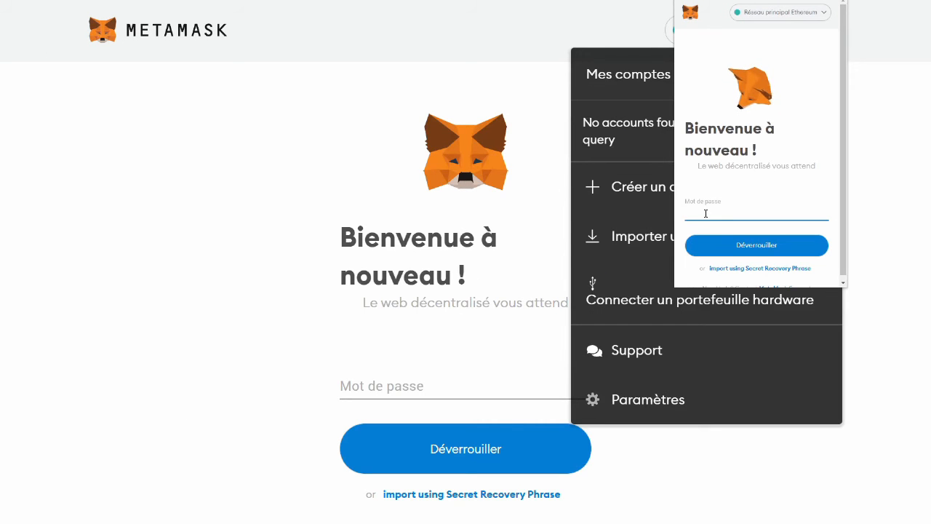
- Unlock MetaMask with the wallet password and check Account 1, Compte 2 and Compte 3 are listed
left_click(406, 386)
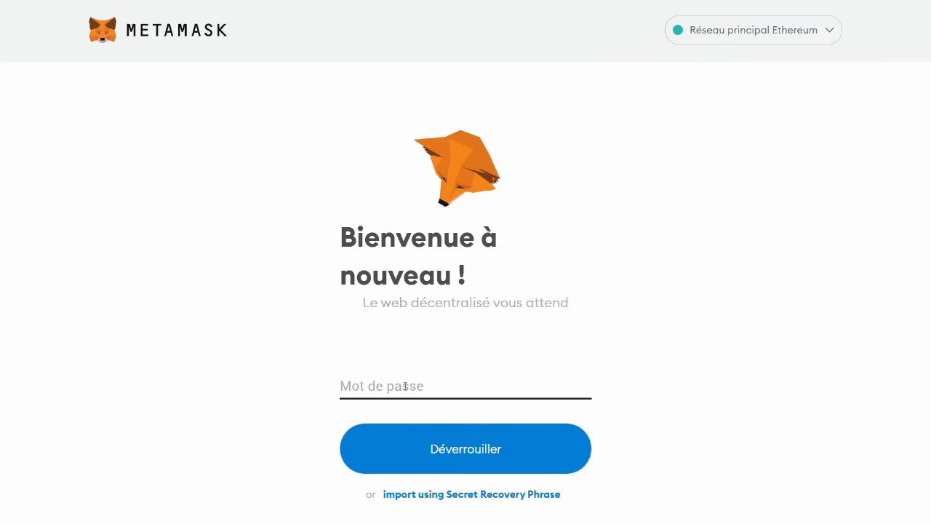
left_click(405, 385)
type("••")
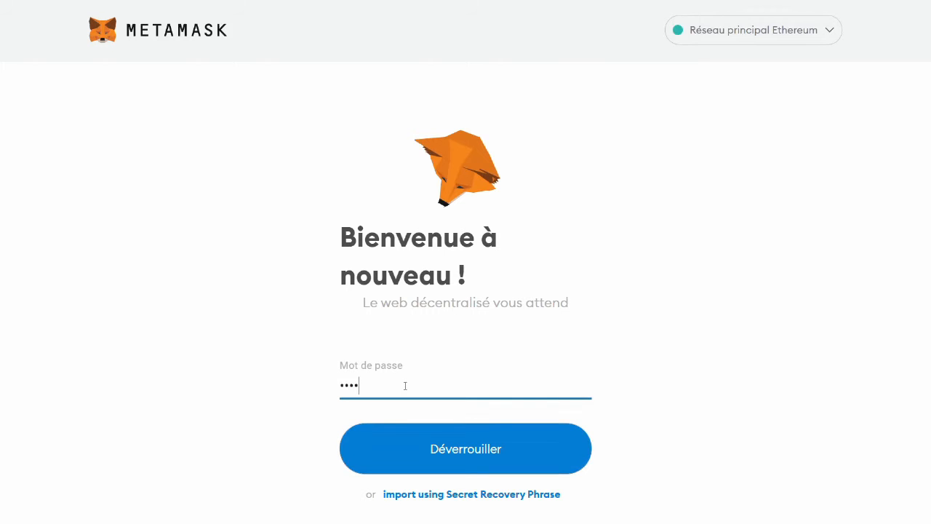
key("Return")
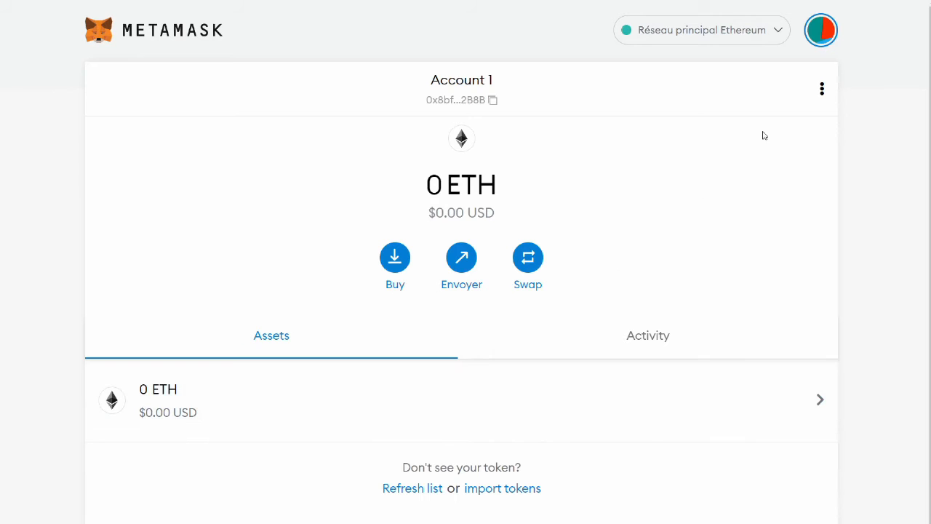
left_click(817, 42)
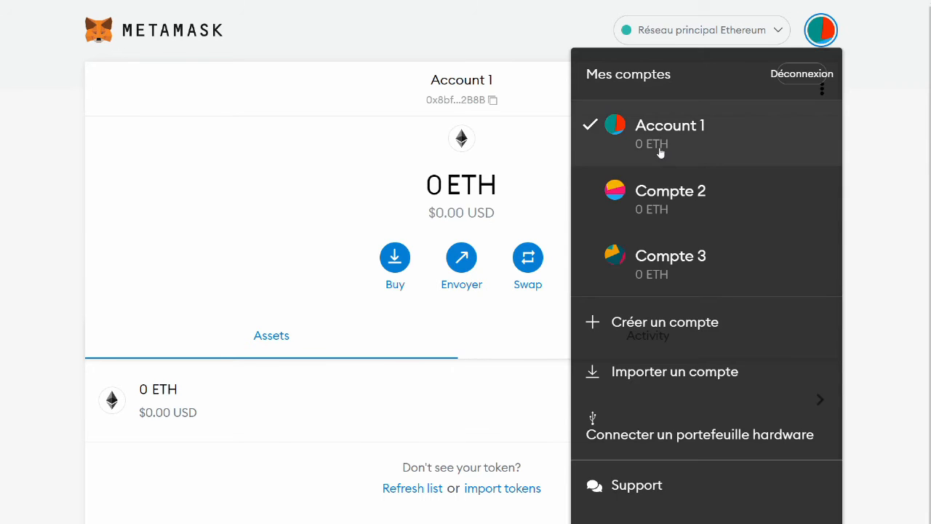
left_click(859, 166)
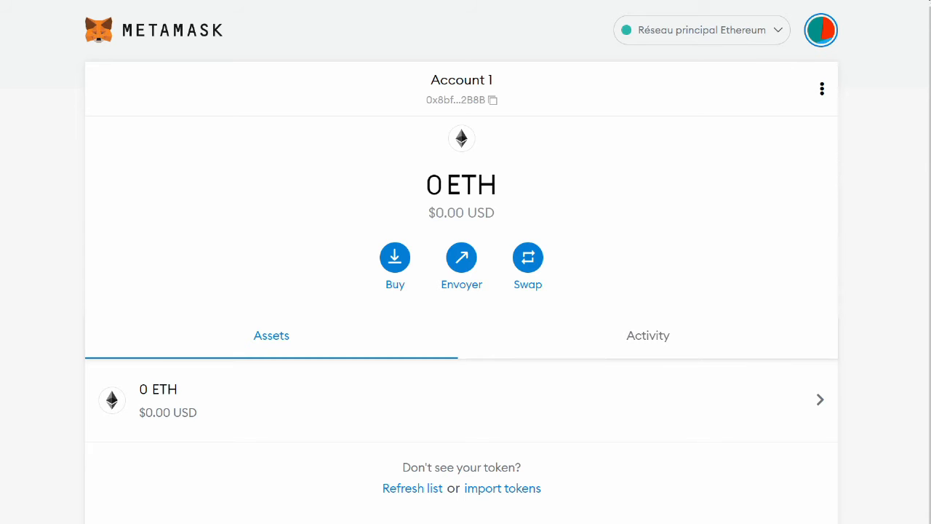
- Reopen the 'Setting up Metamask for Polygon' Medium article from browser history
left_click(923, 2)
mouse_move(825, 65)
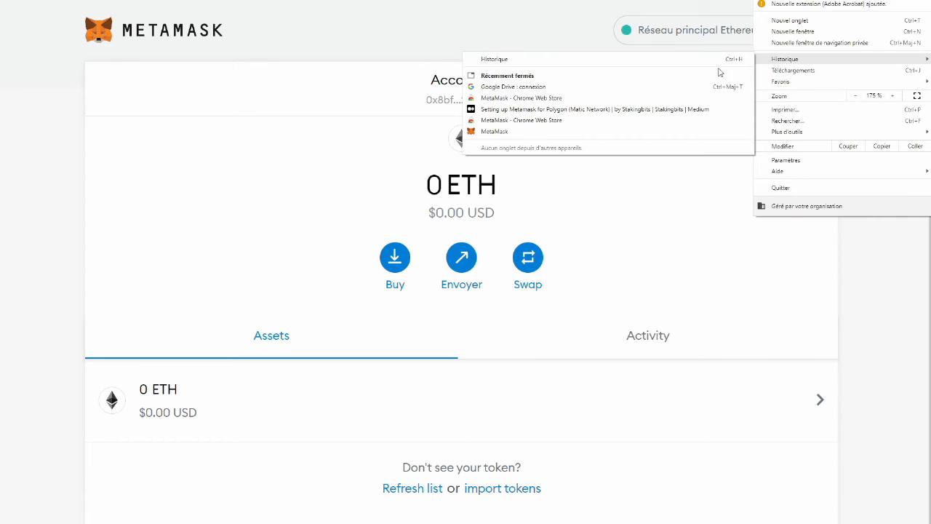
left_click(572, 109)
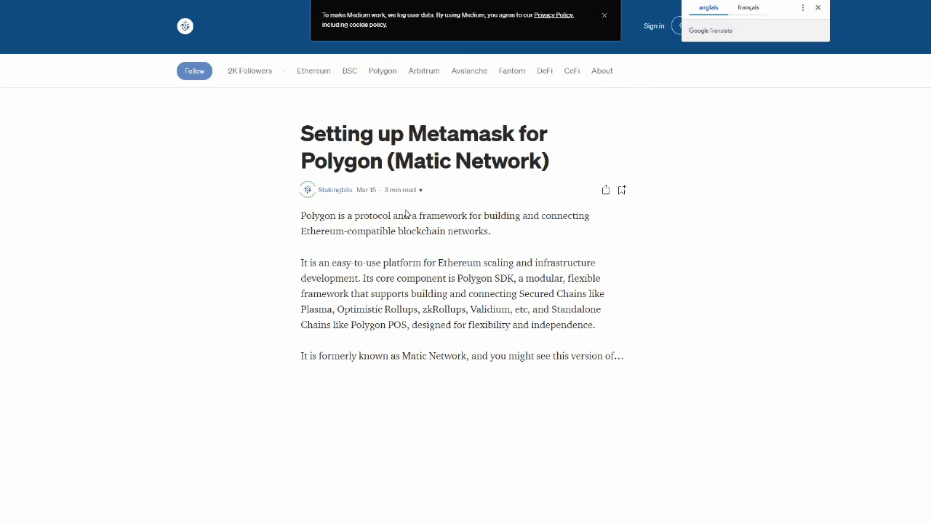
scroll(437, 218, "down", 10)
scroll(466, 221, "down", 3)
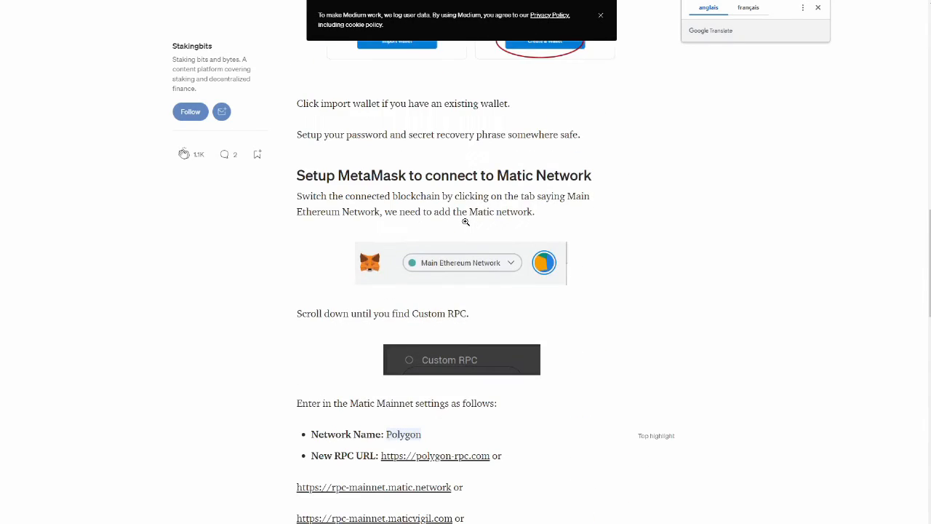
scroll(466, 221, "up", 13)
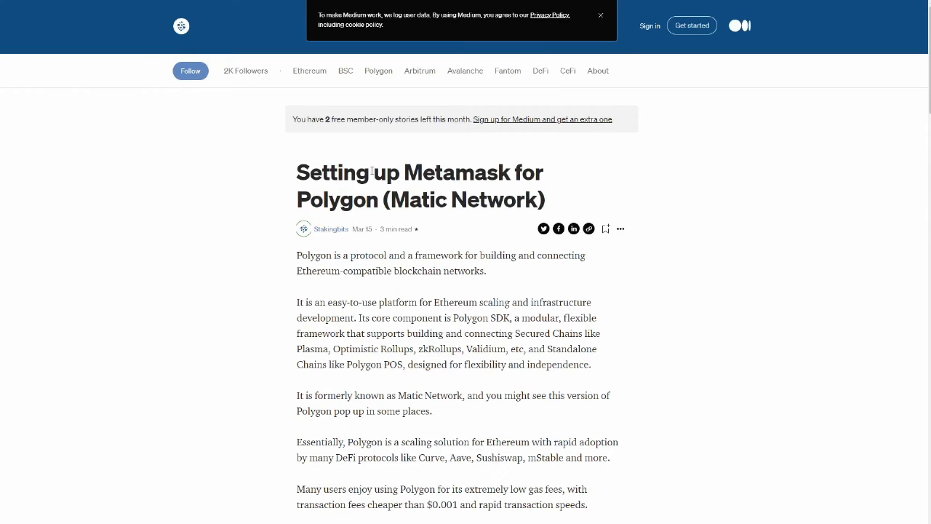
left_click_drag(297, 172, 550, 210)
left_click(636, 160)
scroll(455, 161, "down", 20)
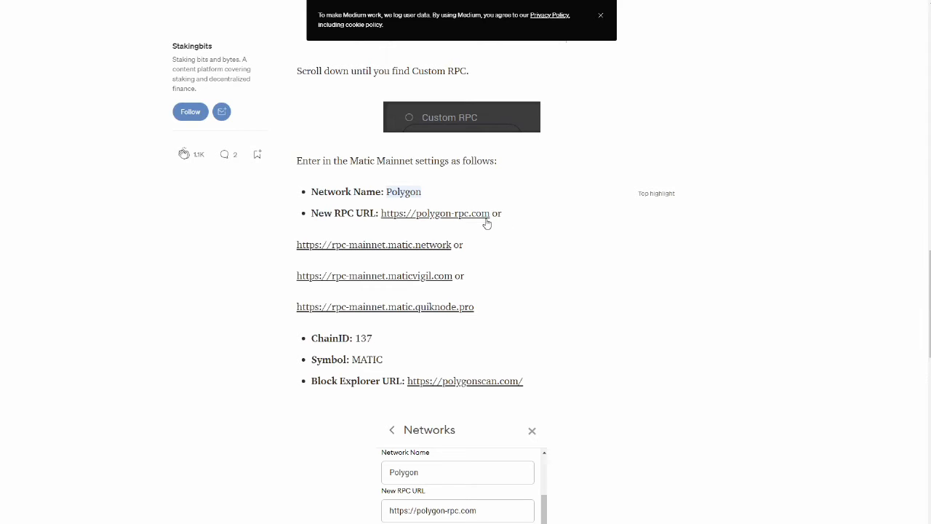
left_click_drag(492, 213, 385, 218)
key("ctrl+c")
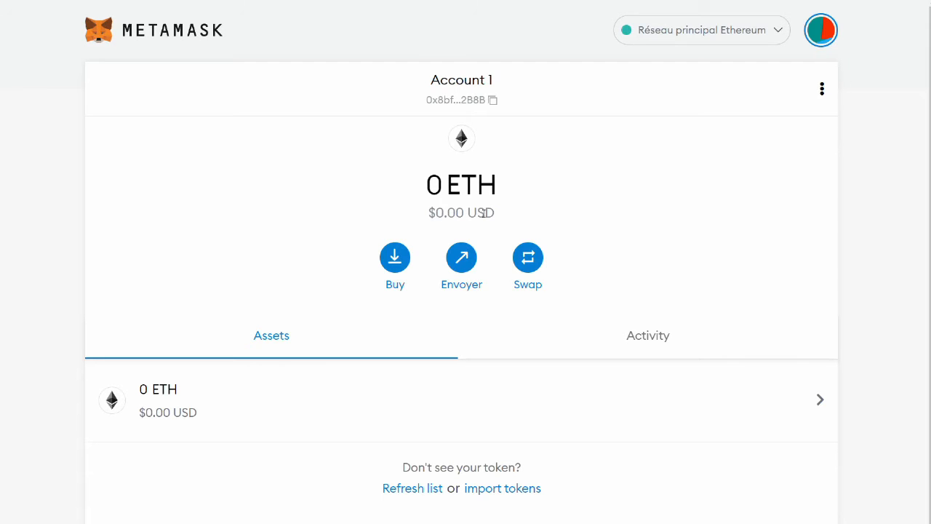
- Start a new custom RPC network from MetaMask's network list
left_click(777, 37)
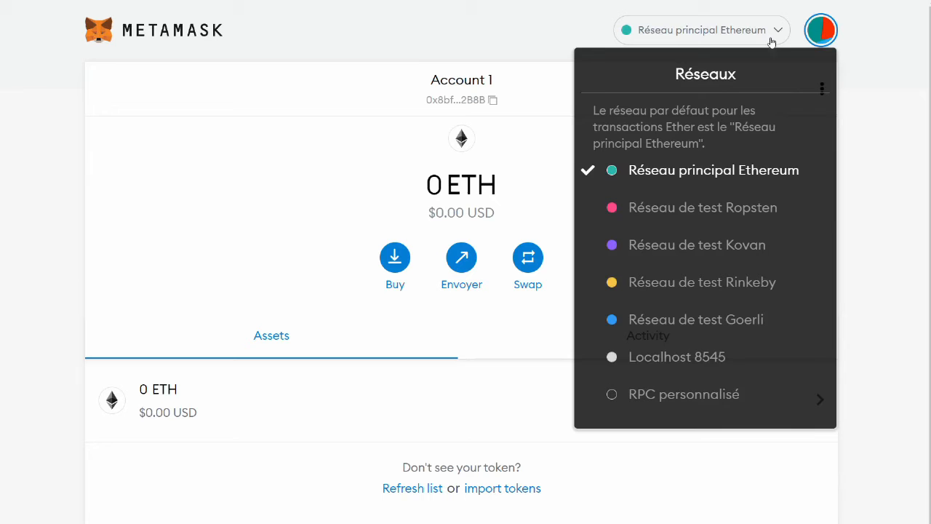
left_click(661, 395)
scroll(599, 349, "down", 1)
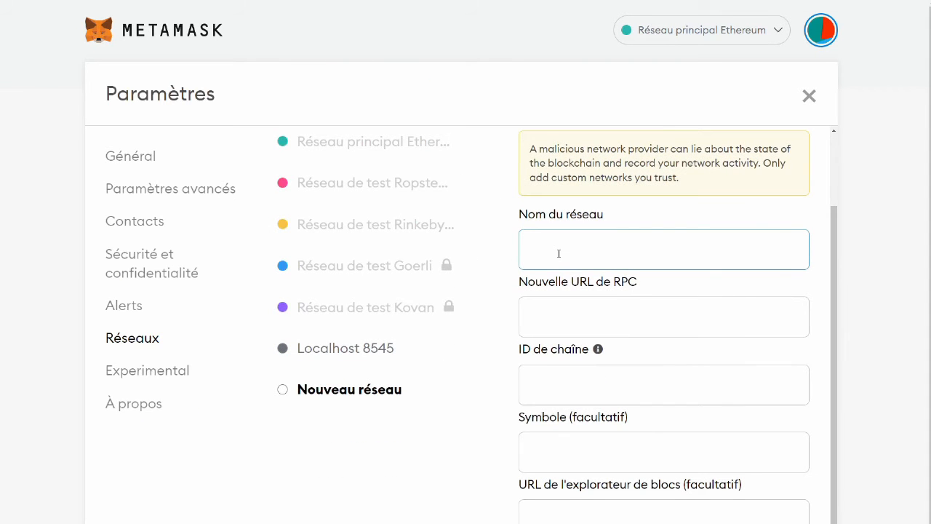
key("ctrl+v")
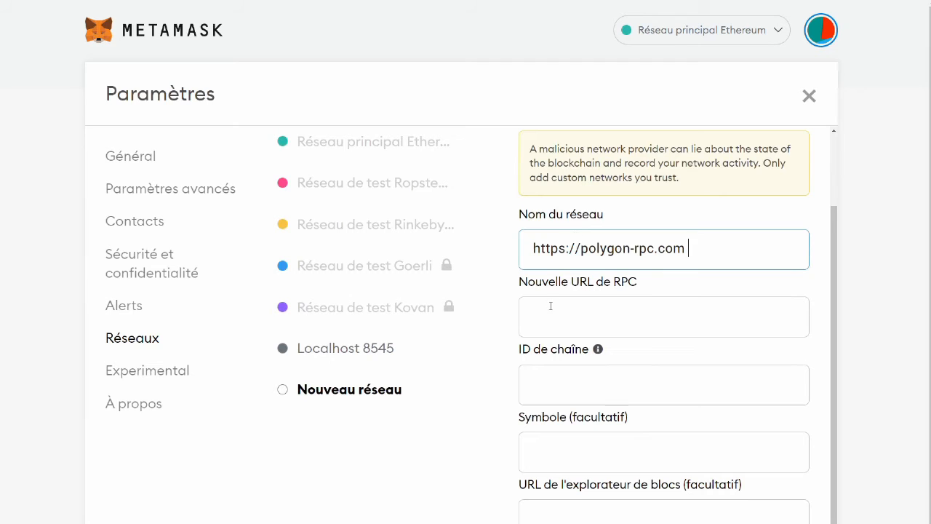
left_click(545, 321)
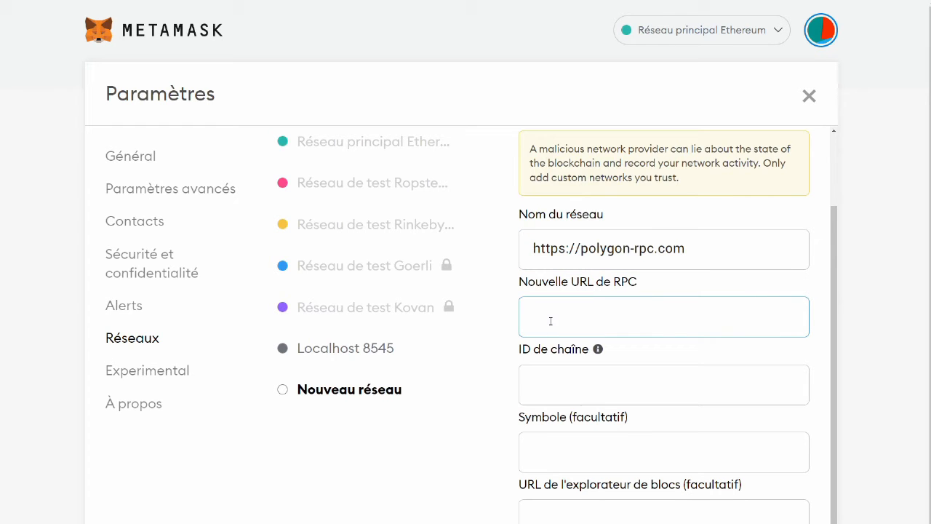
left_click_drag(689, 248, 314, 216)
key("ctrl+c")
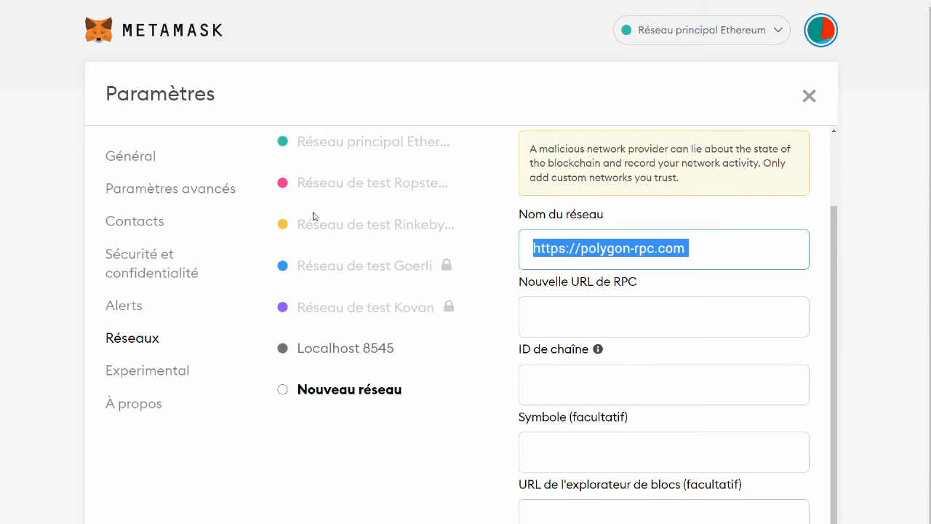
type("Po")
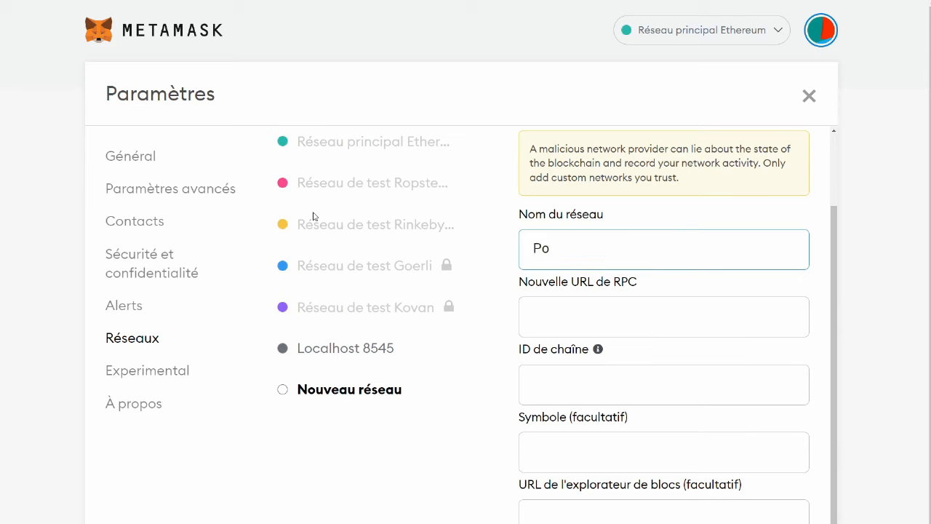
type("lygon")
key("Tab")
key("ctrl+v")
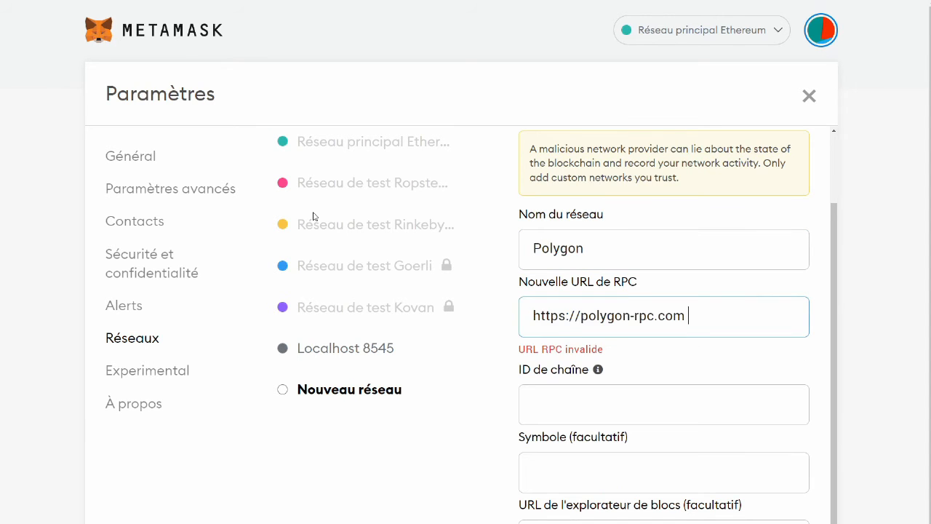
key("Tab")
key("Tab")
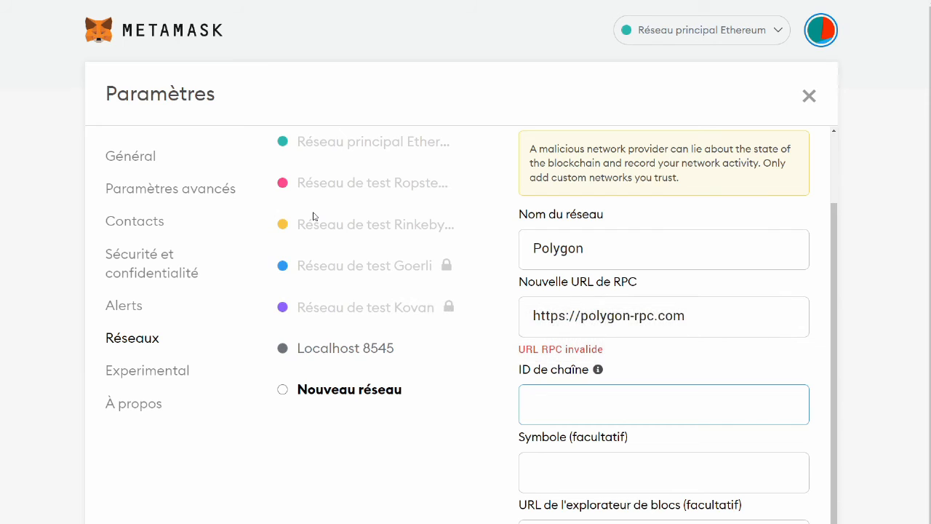
type("137")
key("Tab")
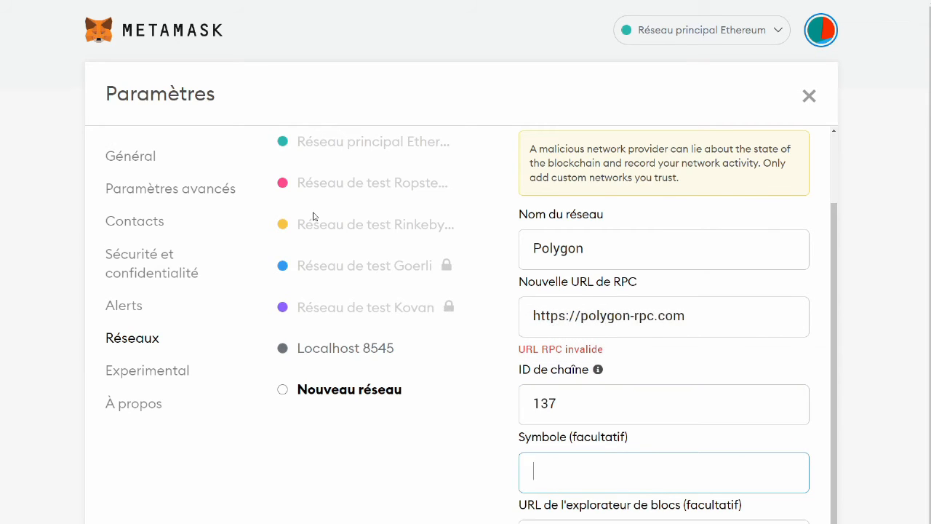
type("MATIC")
key("Tab")
key("alt+Tab")
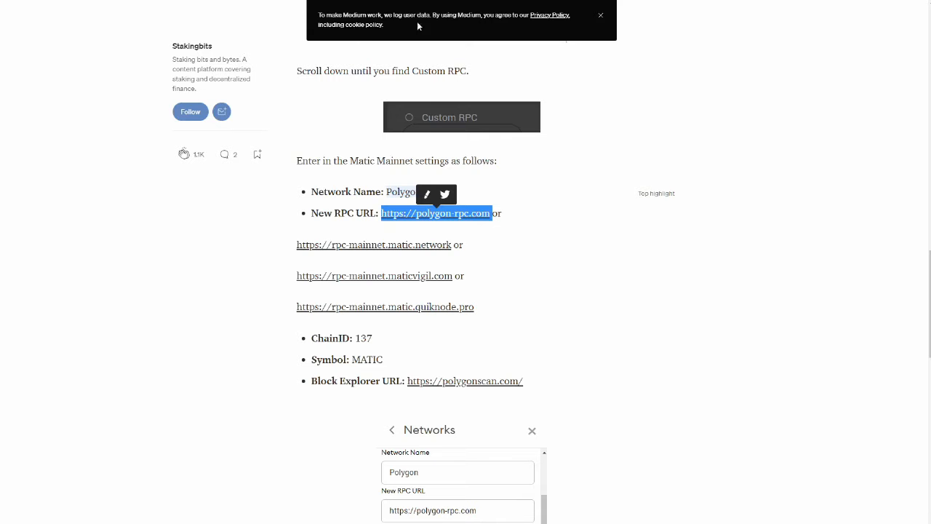
left_click_drag(524, 381, 407, 376)
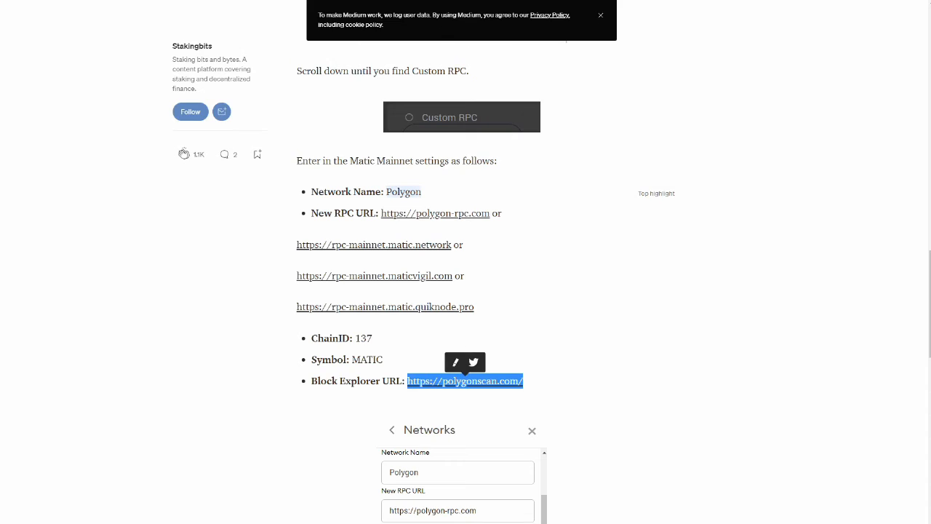
left_click(566, 2)
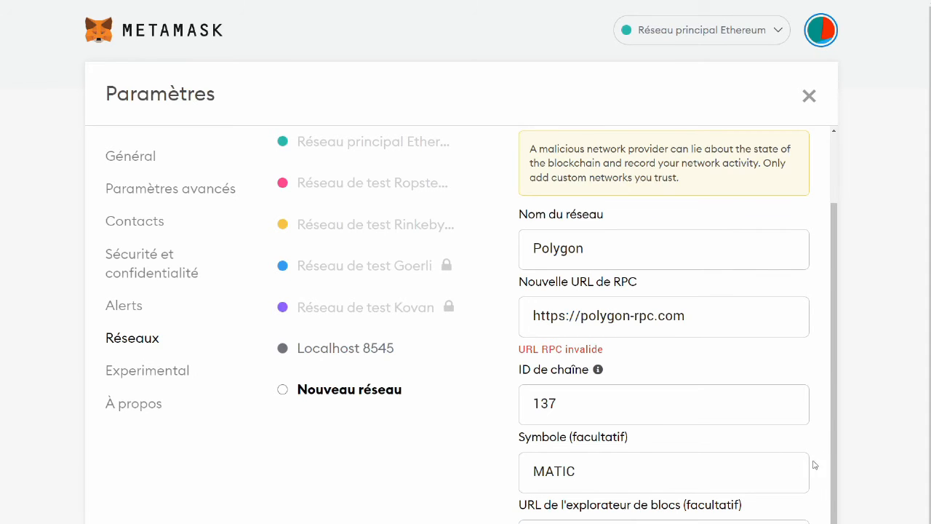
scroll(814, 460, "down", 1)
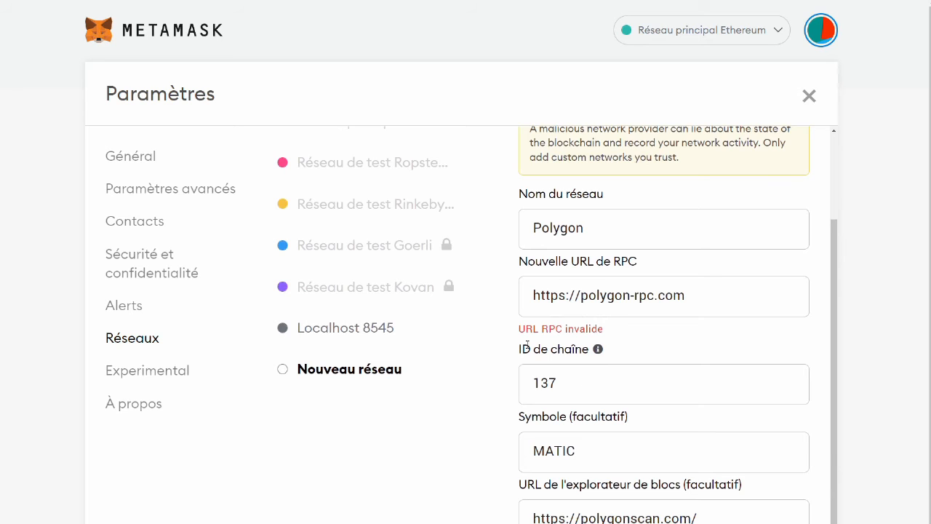
left_click(562, 393)
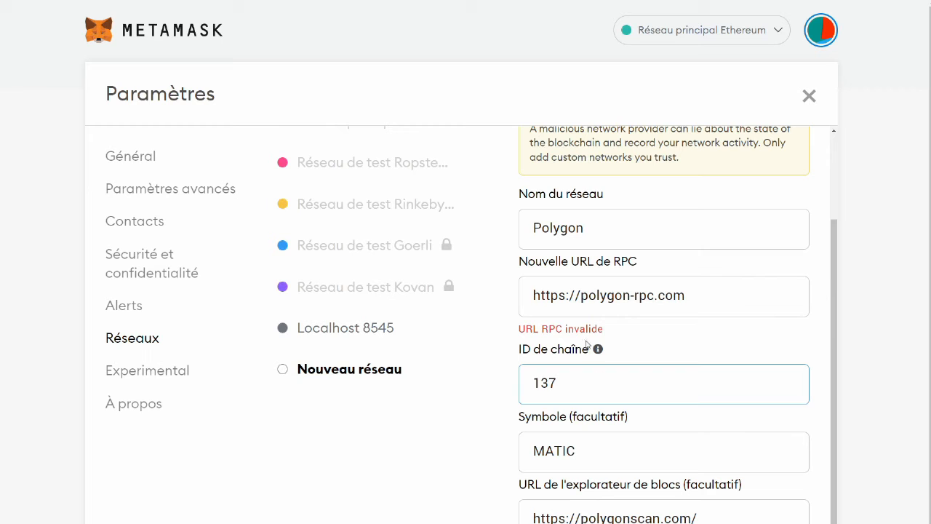
left_click_drag(604, 331, 334, 1)
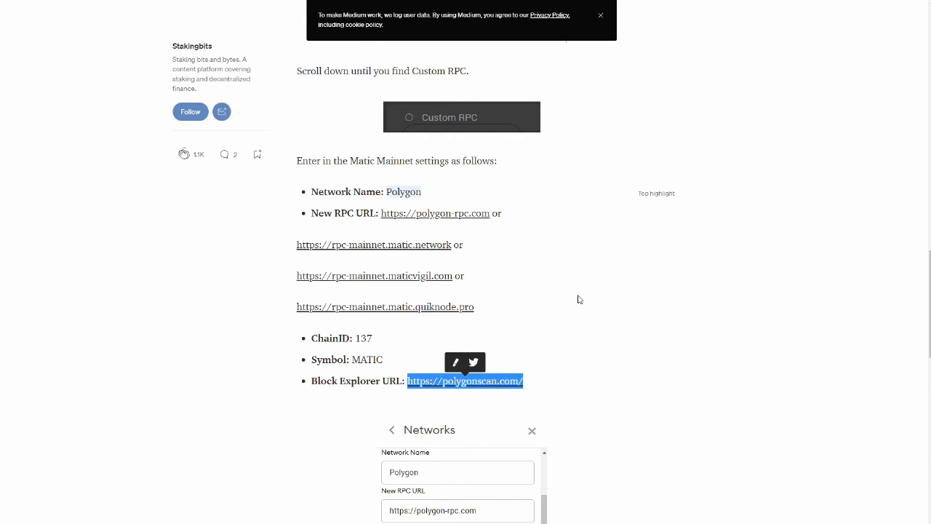
scroll(584, 299, "down", 3)
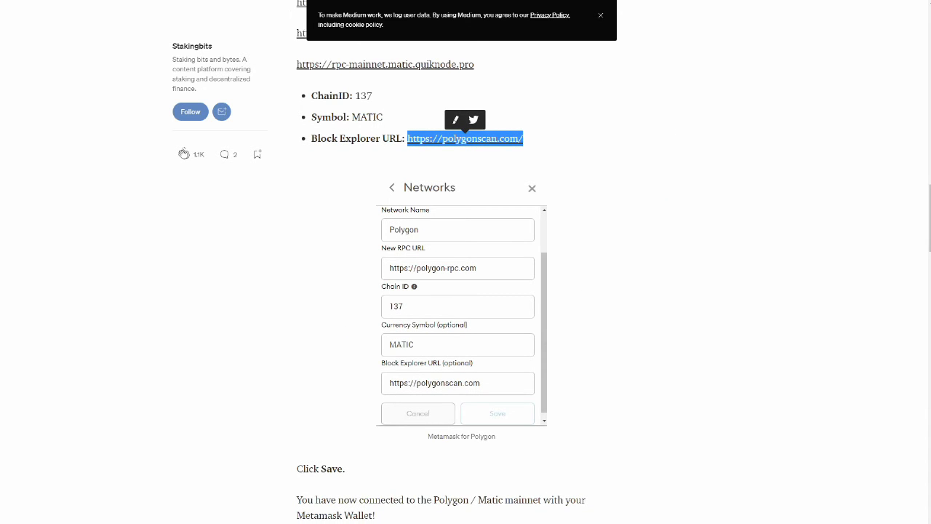
- Remove the trailing space from the RPC URL and save the Polygon network
left_click(298, 0)
left_click(695, 298)
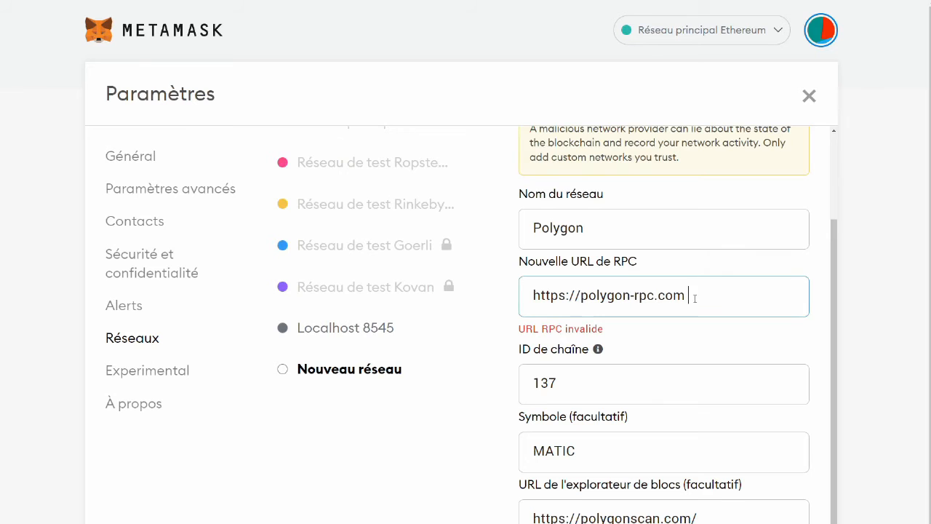
key("BackSpace")
left_click_drag(695, 302, 688, 296)
key("BackSpace")
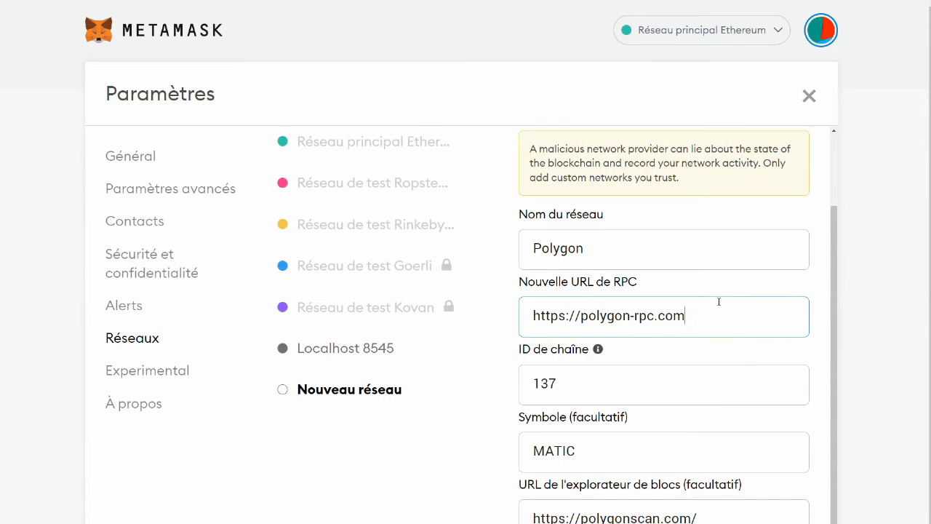
left_click(705, 361)
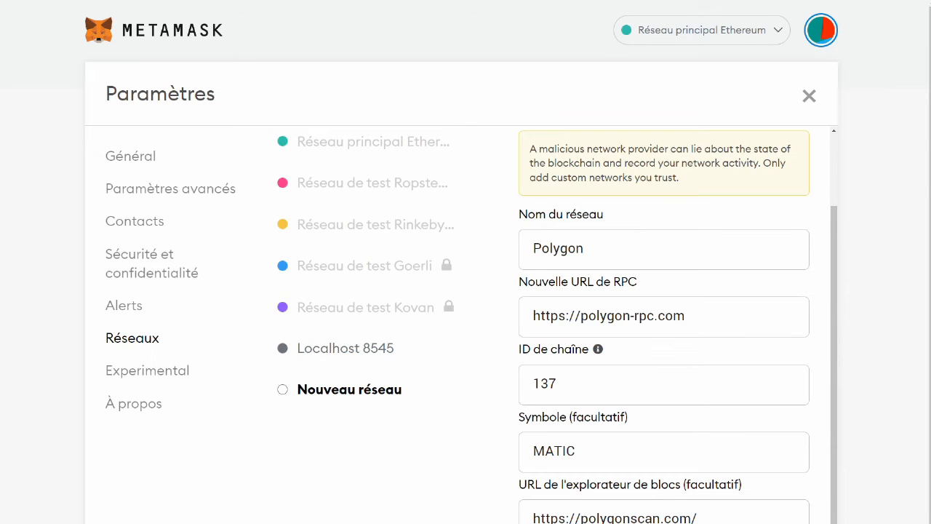
left_click(738, 522)
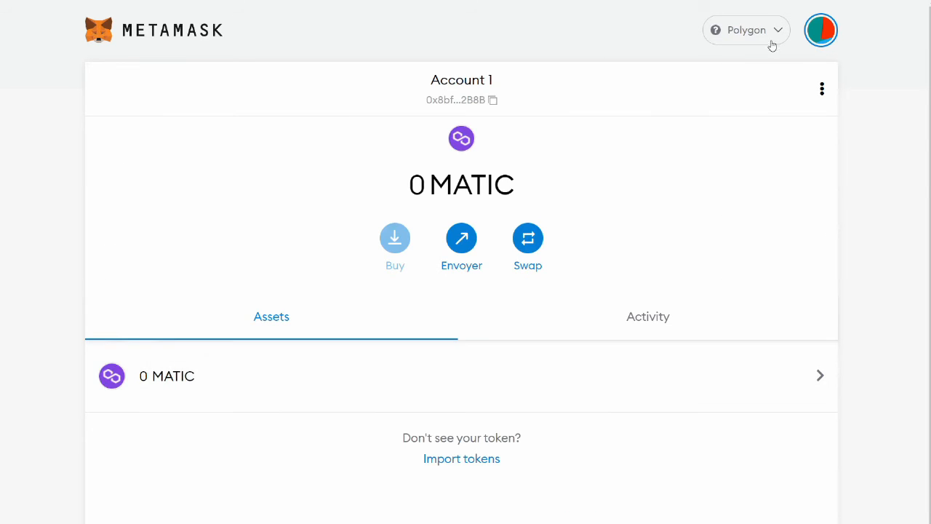
- Check the network list, then switch to Compte 2, Compte 3, and back to Account 1
left_click(772, 44)
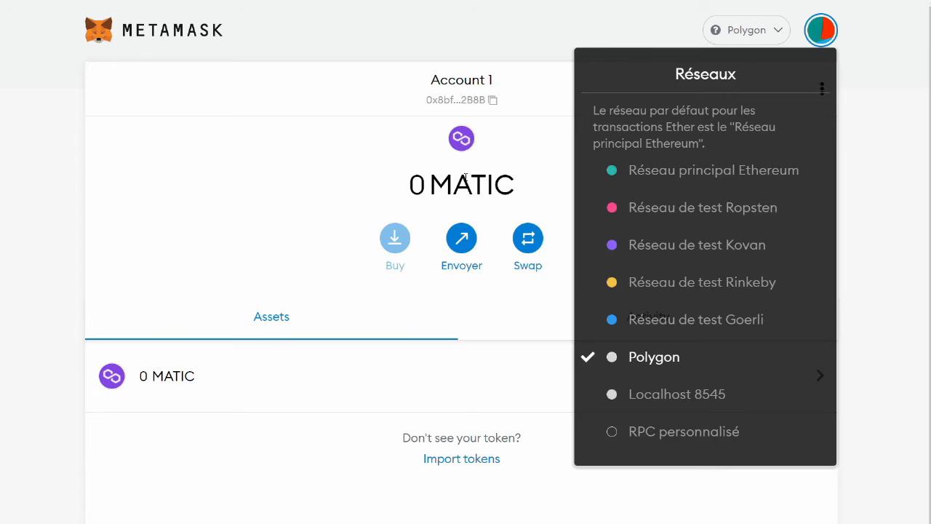
left_click(368, 156)
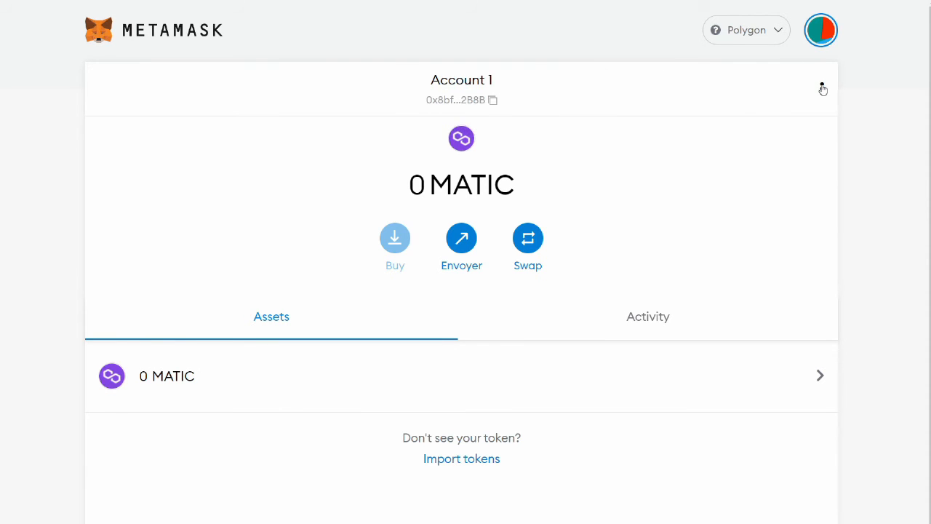
left_click(820, 43)
left_click(702, 193)
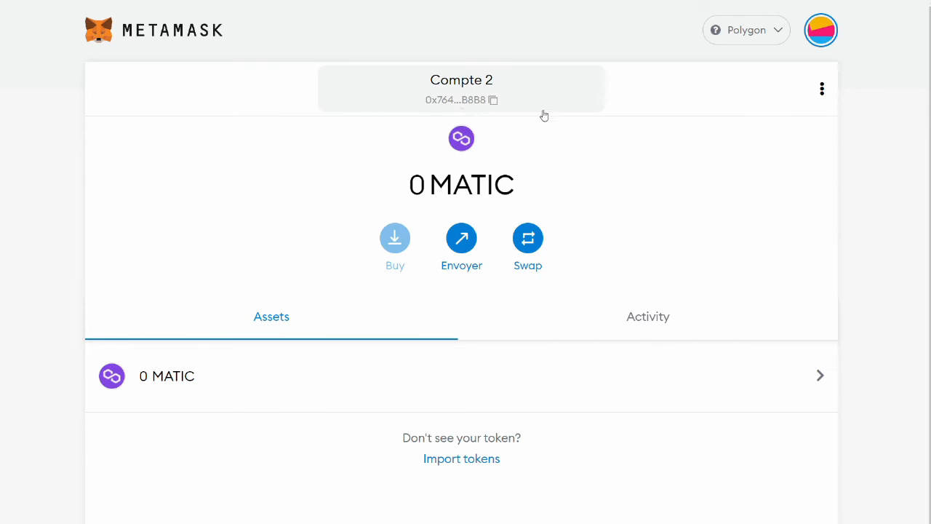
left_click(827, 38)
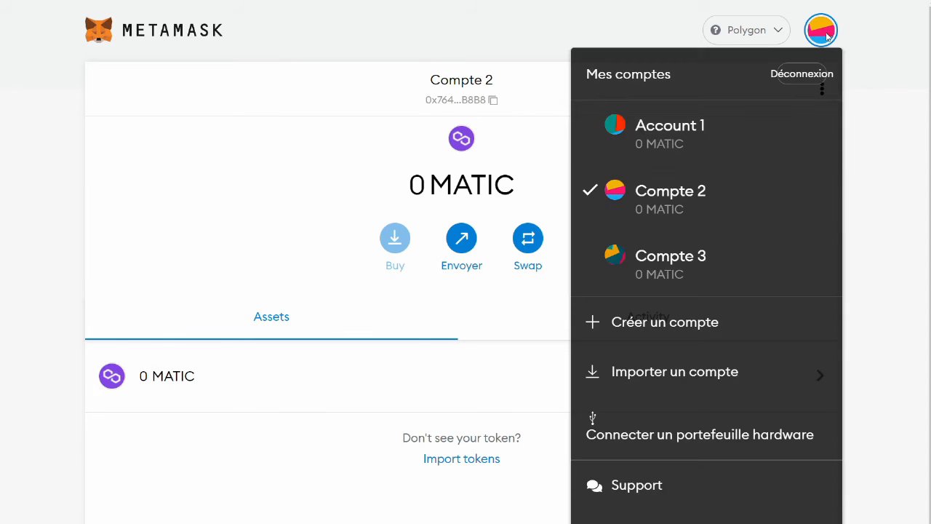
left_click(680, 258)
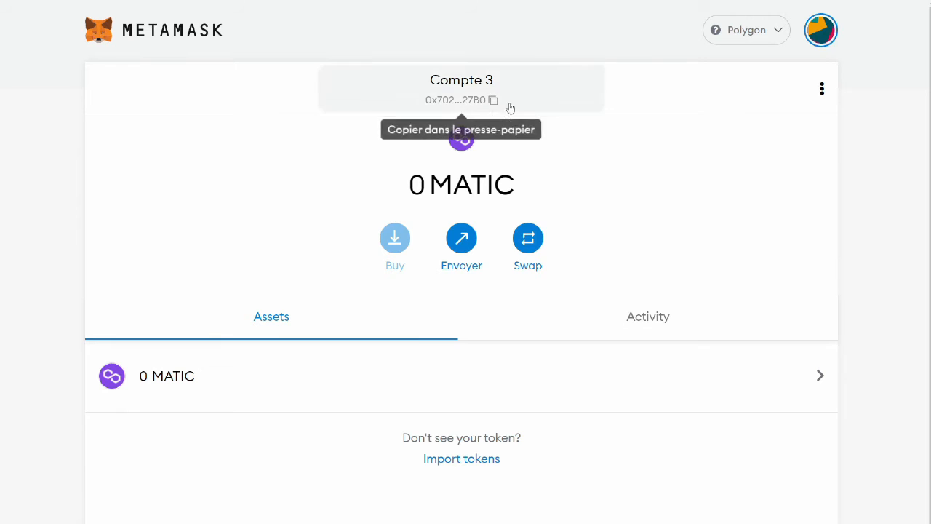
left_click(818, 33)
left_click(683, 132)
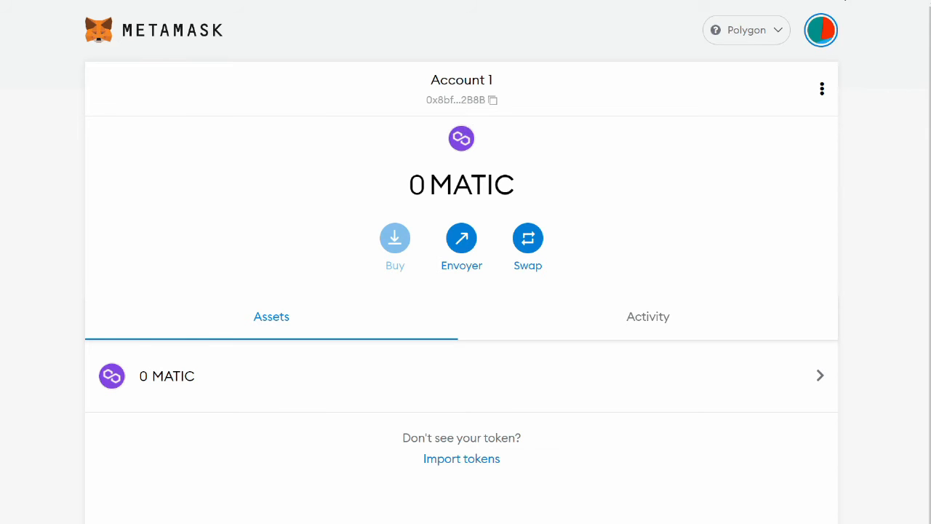
- Lock the MetaMask wallet with Déconnexion and remove the extension via Supprimer de Chrome
left_click(830, 14)
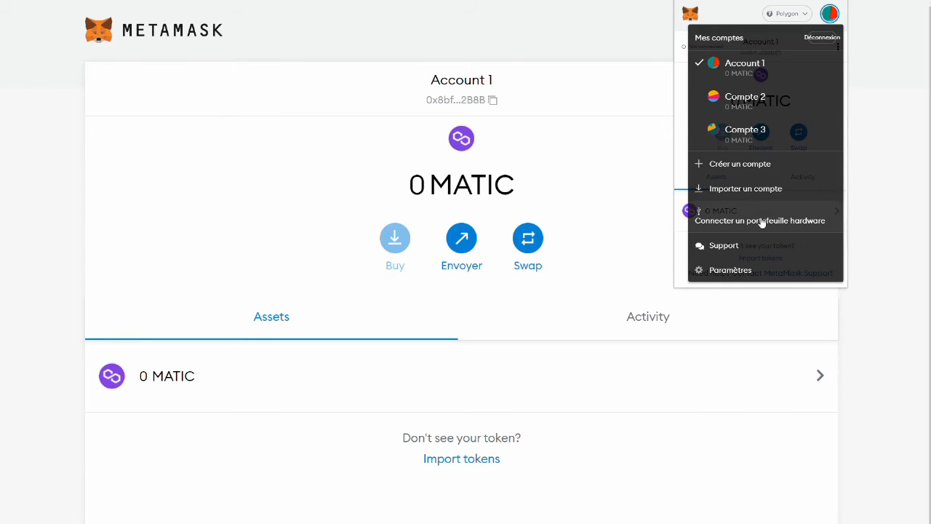
left_click(828, 40)
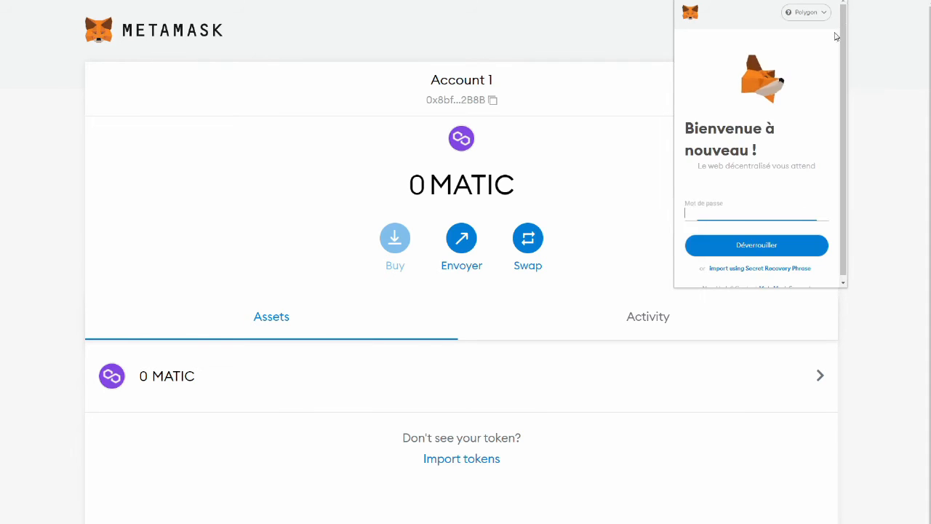
right_click(841, 1)
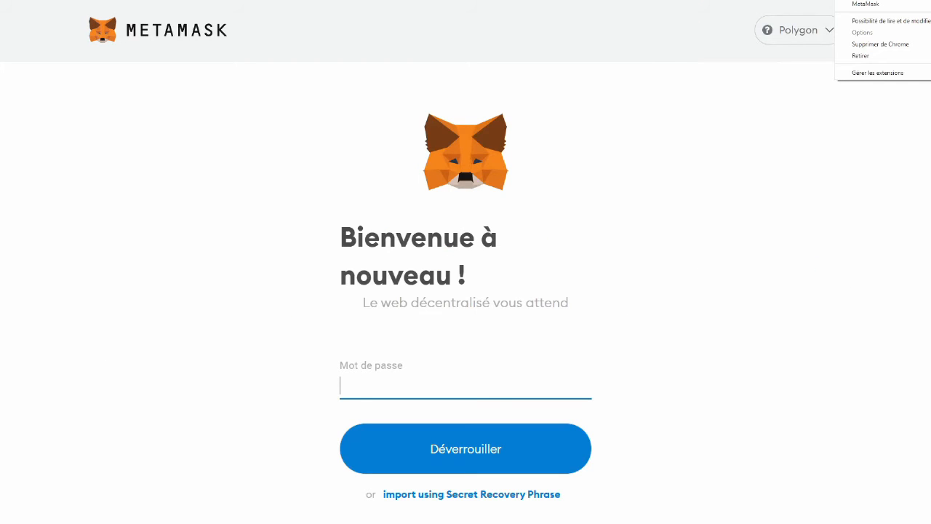
left_click(877, 48)
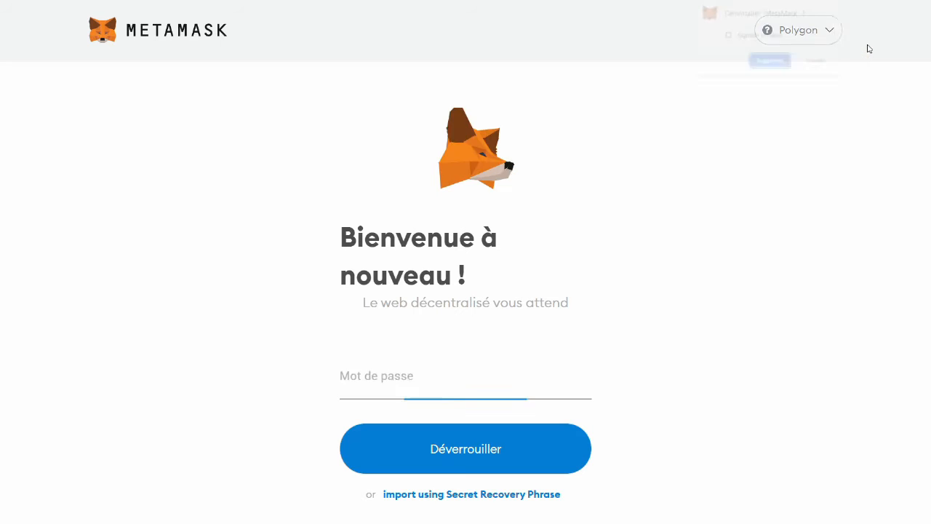
left_click(769, 61)
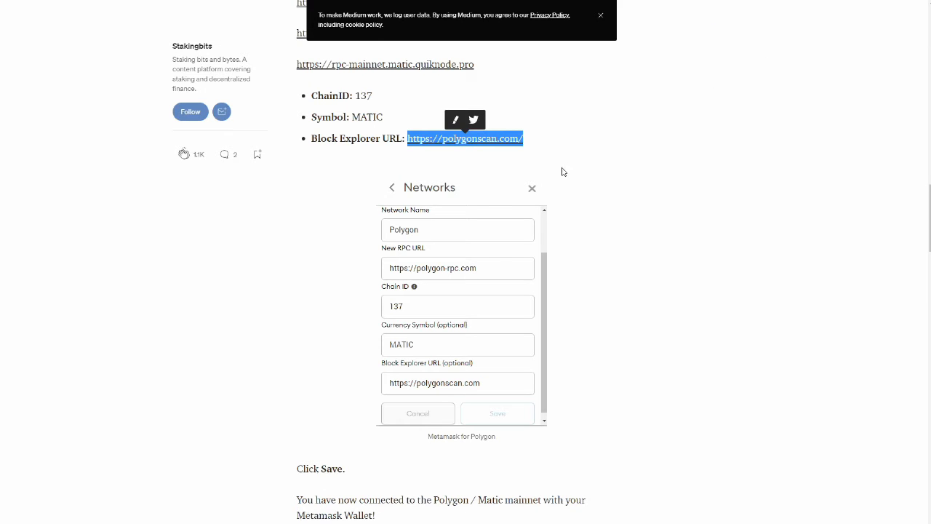
left_click(764, 61)
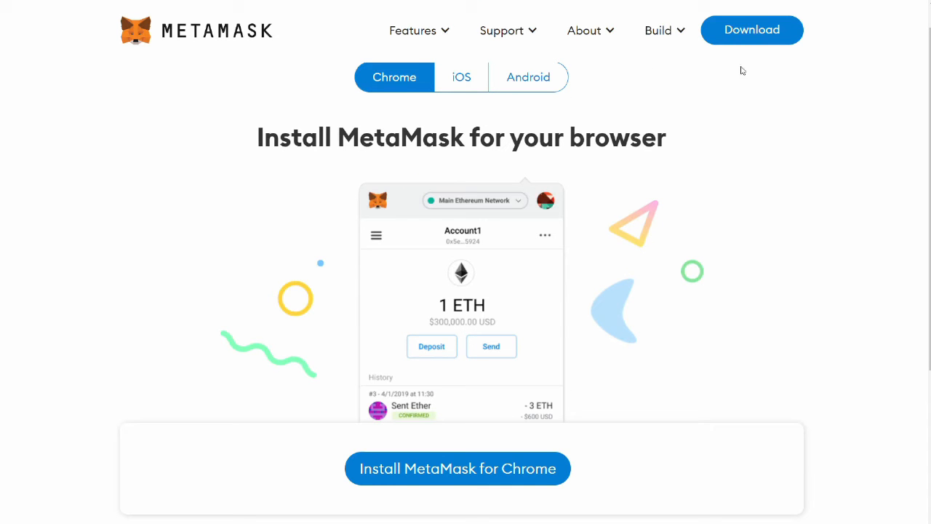
- Add MetaMask to Chrome from the Web Store and start setup with Démarrer
scroll(378, 409, "up", 1)
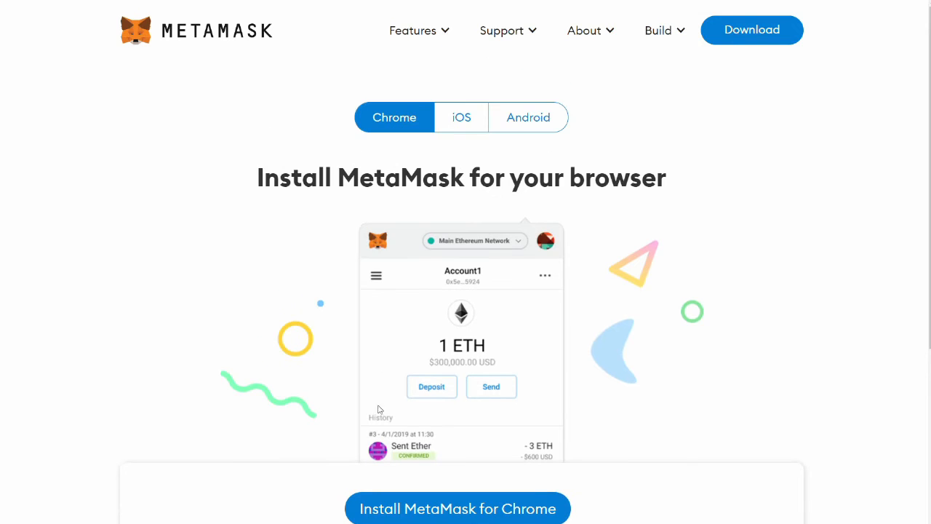
left_click(449, 508)
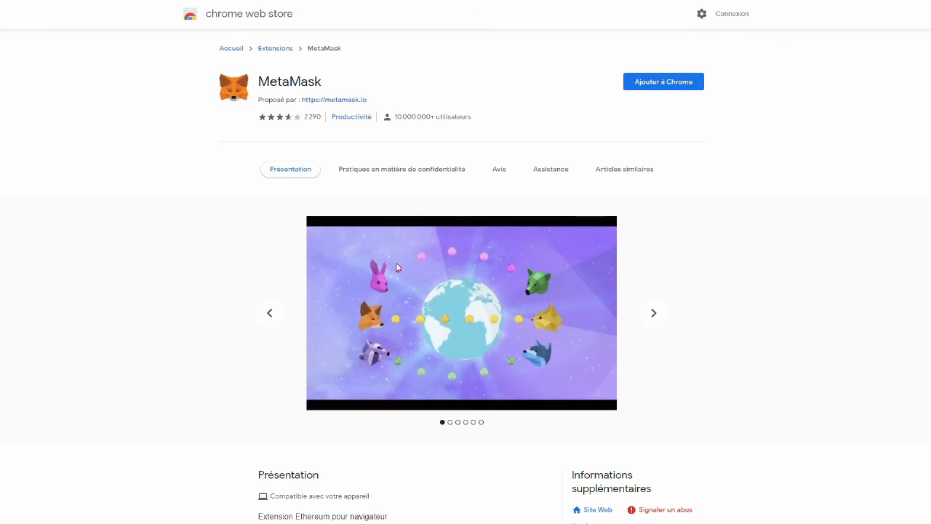
left_click(661, 85)
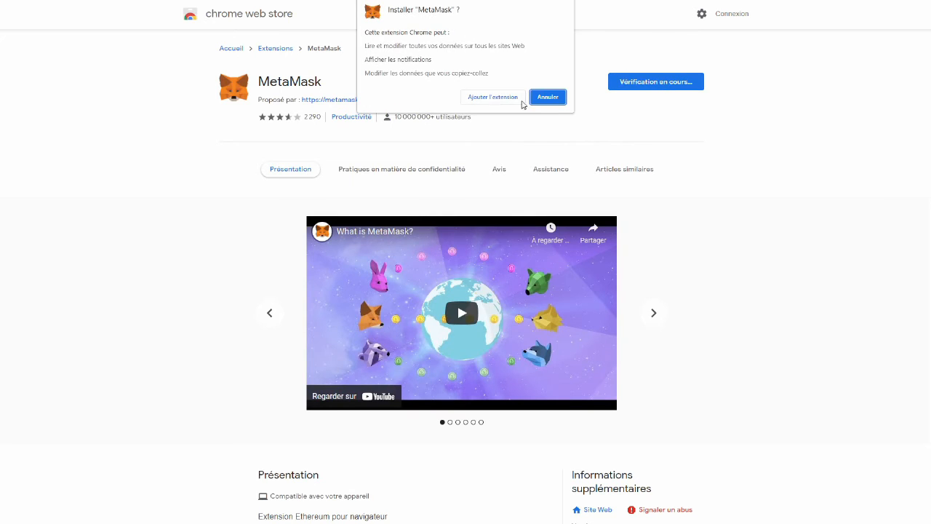
left_click(487, 100)
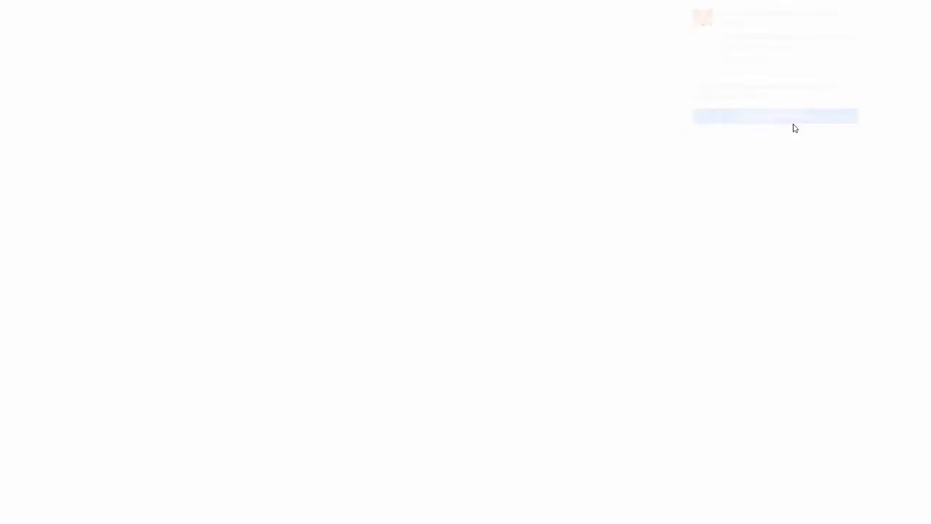
left_click(480, 475)
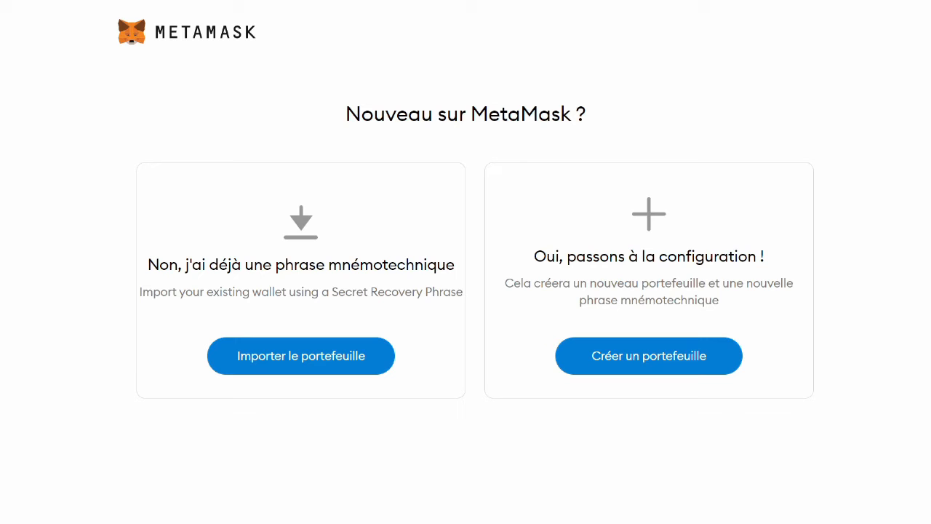
- Choose Importer le portefeuille and accept the anonymized usage-data agreement
left_click_drag(930, 180, 300, 115)
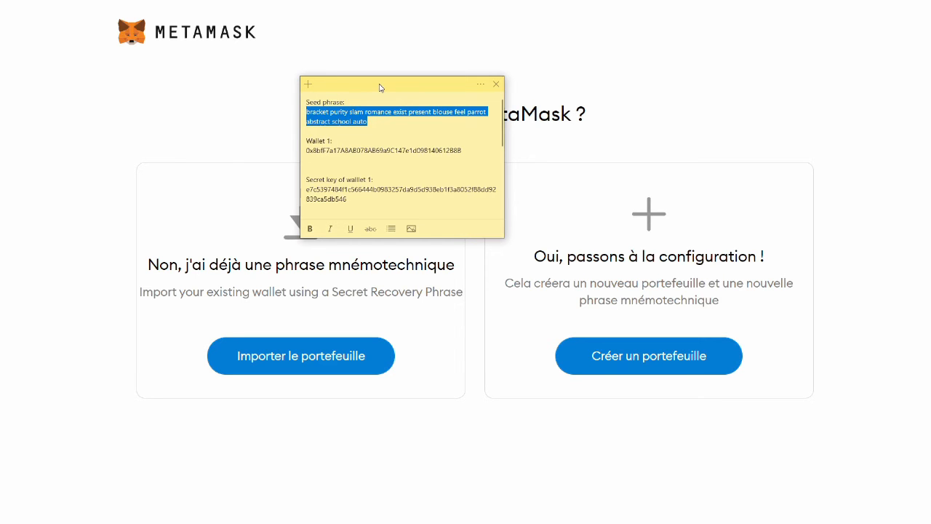
left_click_drag(388, 85, 930, 219)
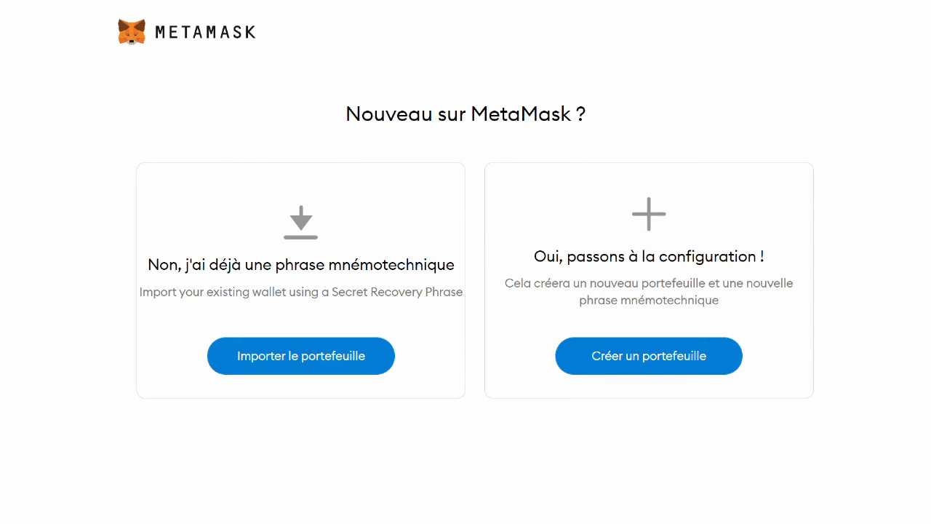
left_click(306, 366)
scroll(508, 419, "down", 1)
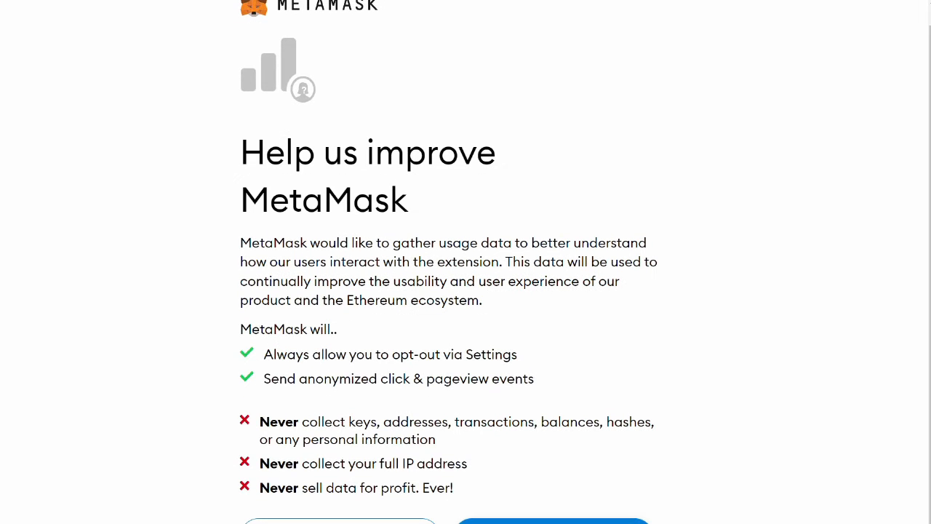
left_click(553, 521)
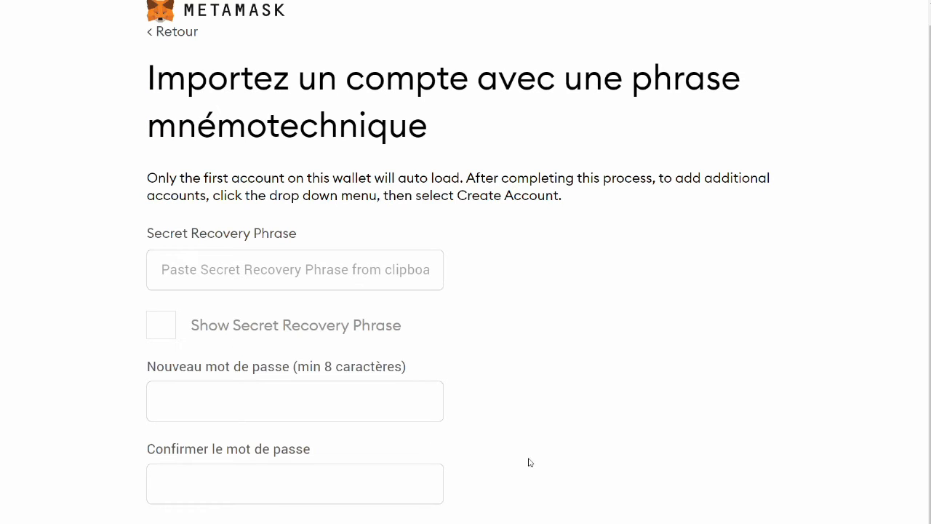
- Paste the Secret Recovery Phrase, set and confirm a new password, and import
left_click(264, 281)
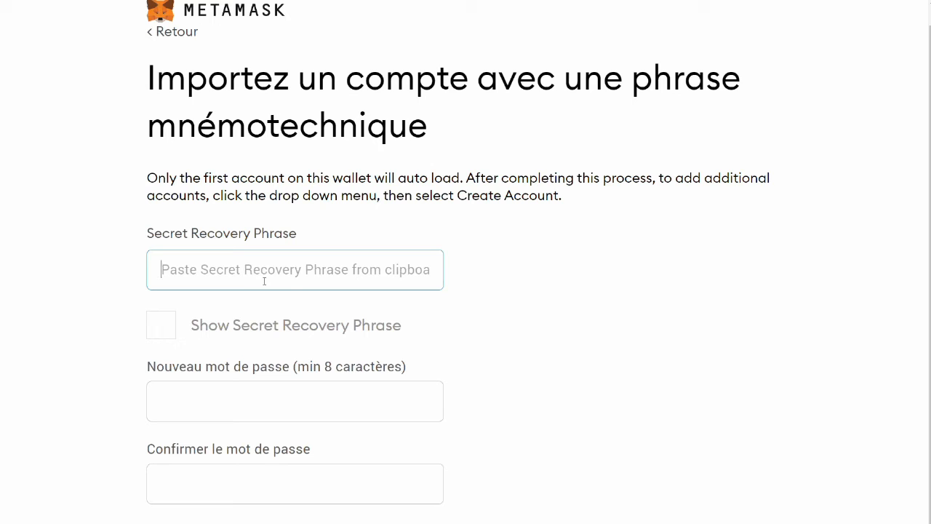
key("ctrl+v")
left_click(239, 398)
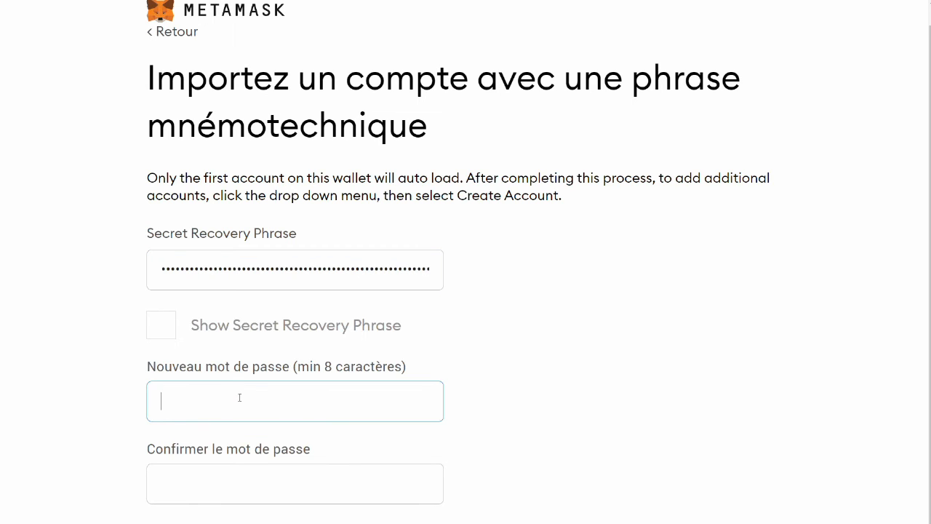
type("••••••")
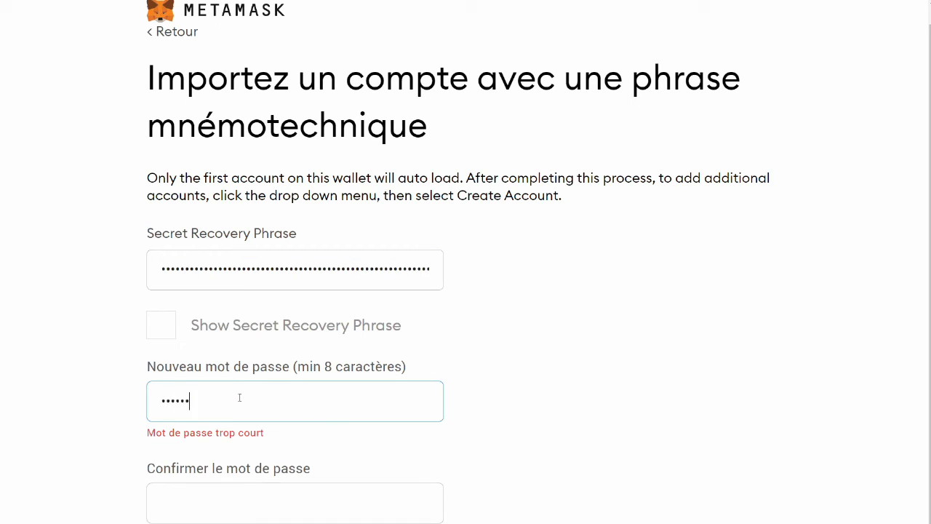
type("••")
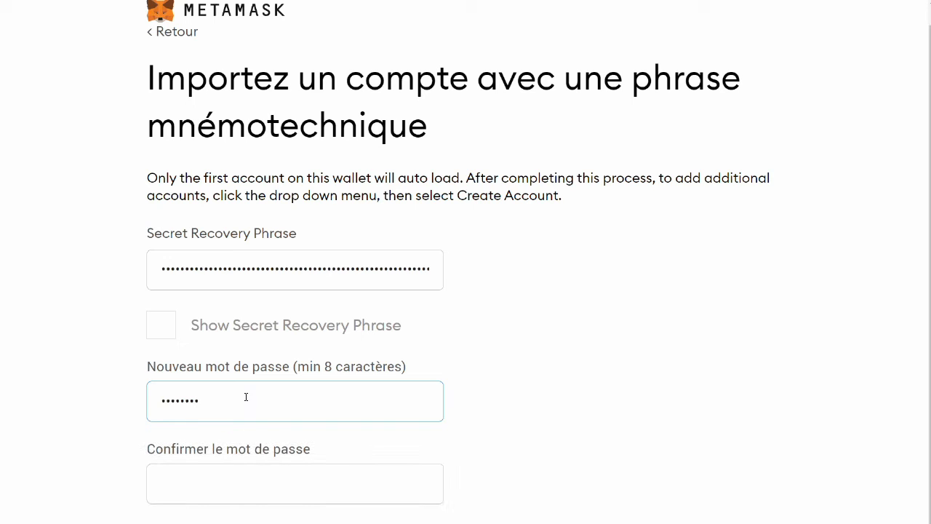
left_click(203, 477)
type("•••••")
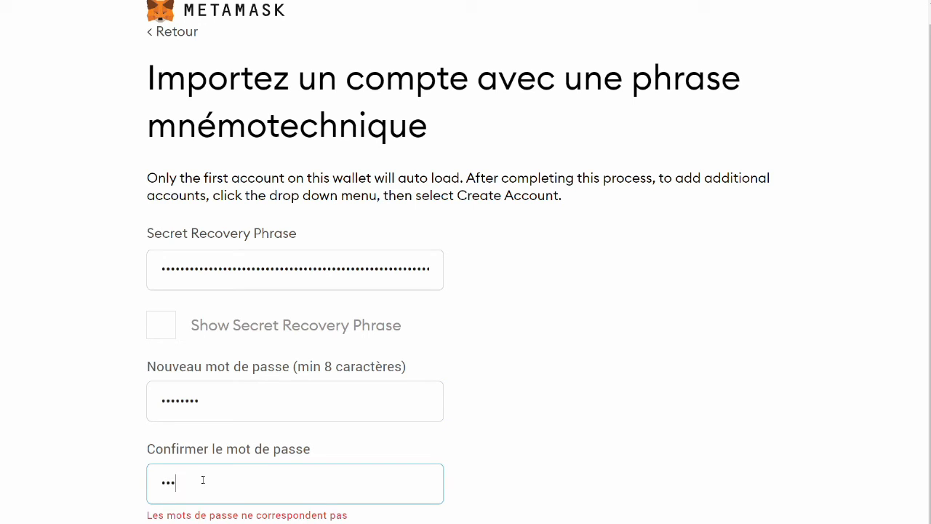
type("•••")
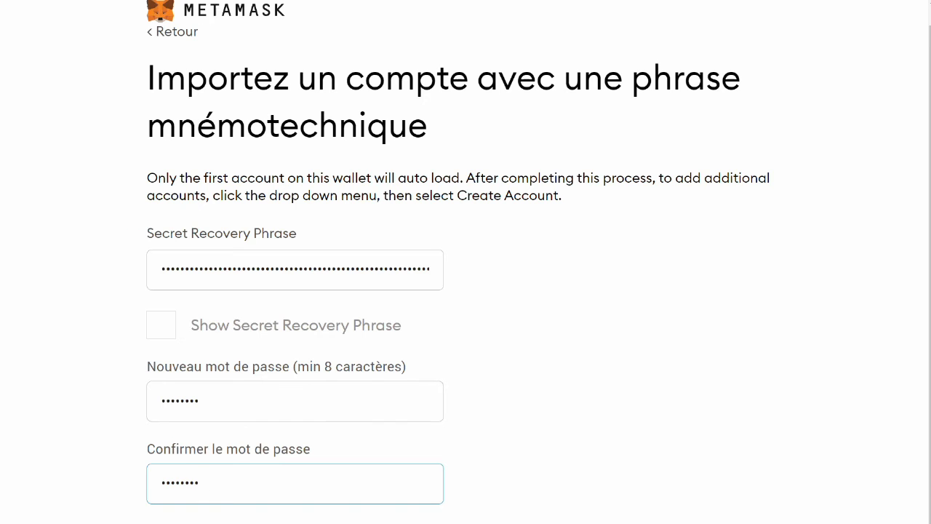
left_click(420, 442)
scroll(472, 413, "down", 1)
left_click(364, 523)
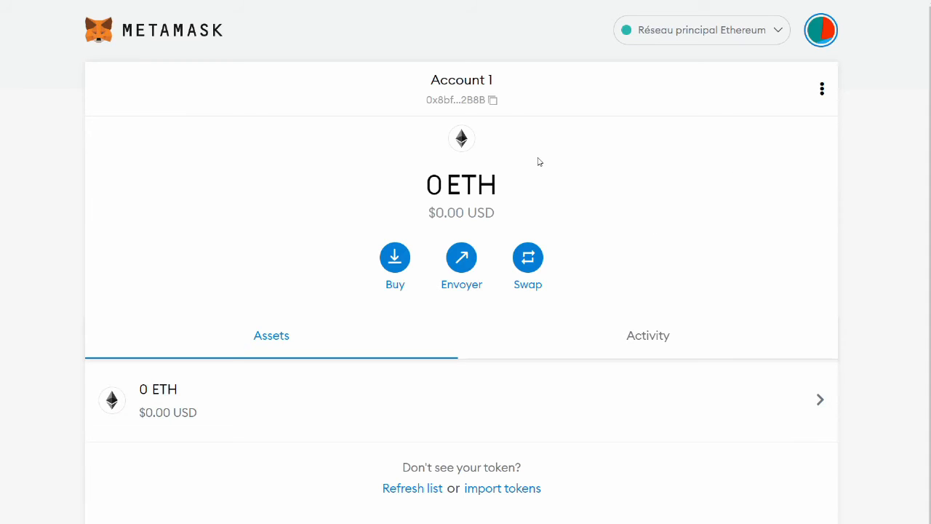
- Copy Account 1's address and create two new accounts, Compte 2 and Compte 3
left_click(494, 102)
left_click(825, 35)
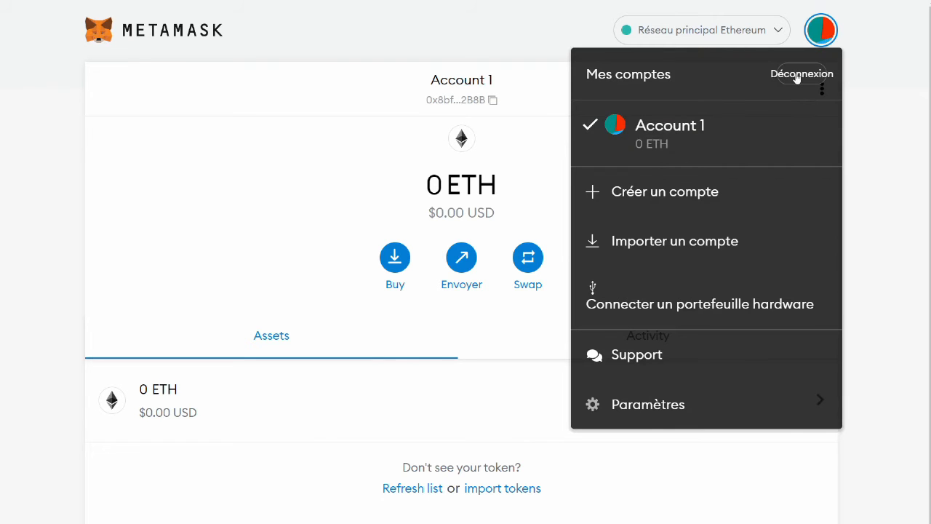
left_click(663, 193)
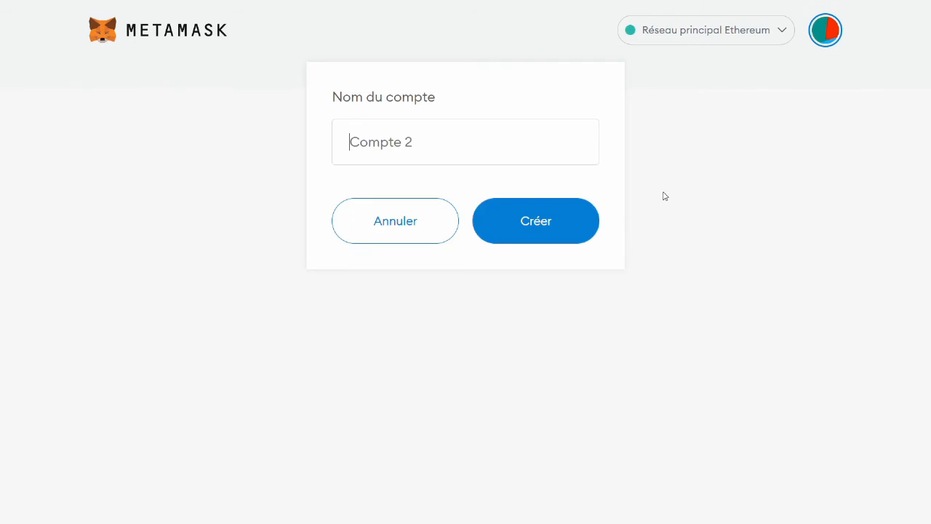
left_click(545, 215)
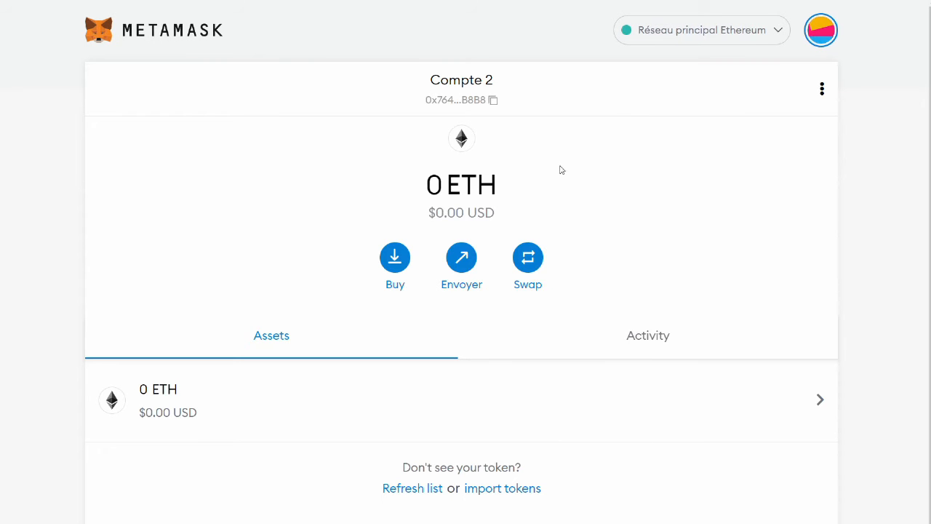
left_click(815, 37)
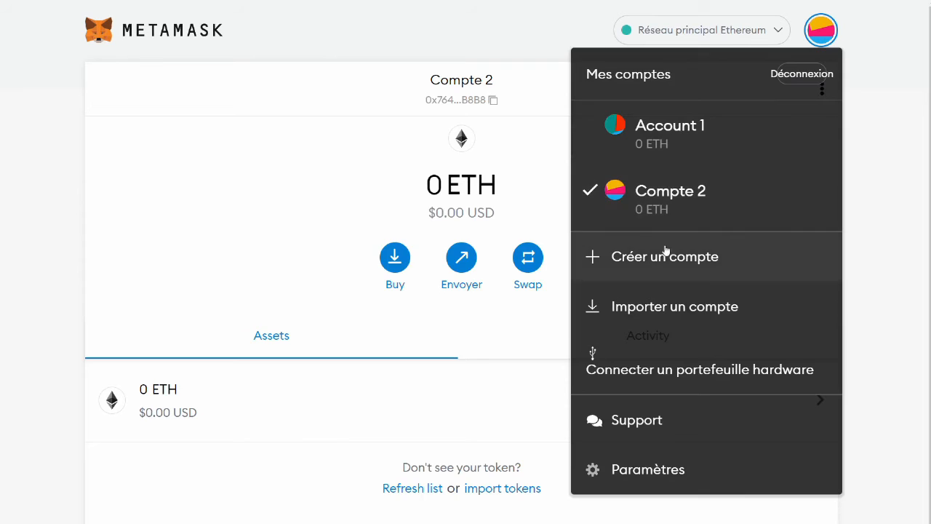
left_click(639, 247)
left_click(553, 238)
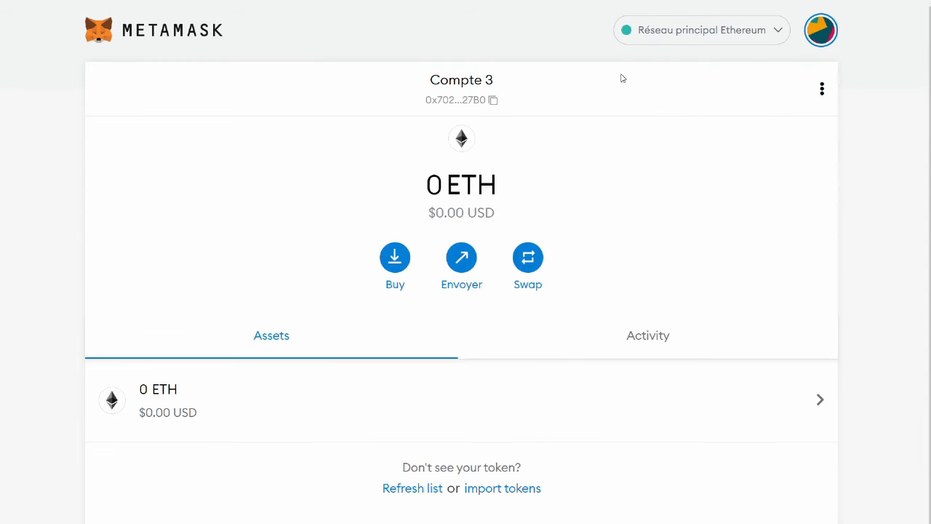
- Switch to Compte 2 and then back to Account 1
left_click(821, 33)
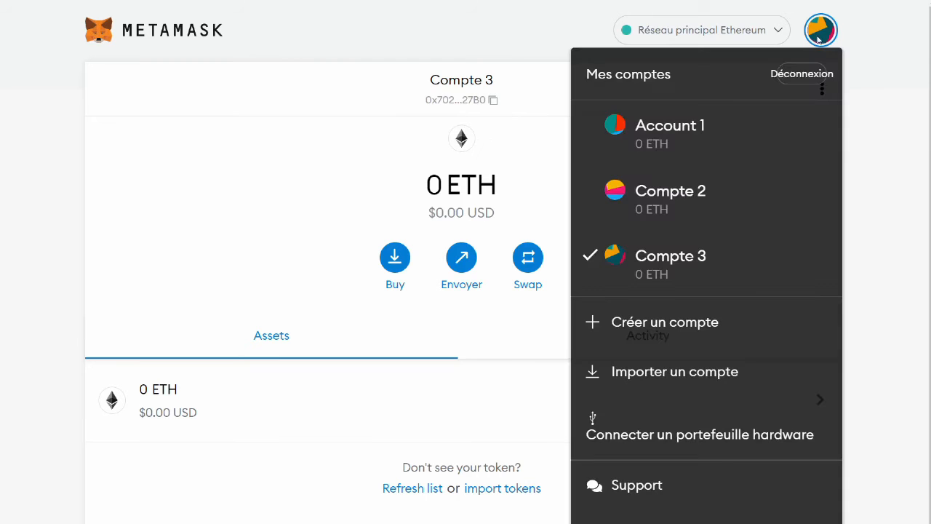
left_click(672, 191)
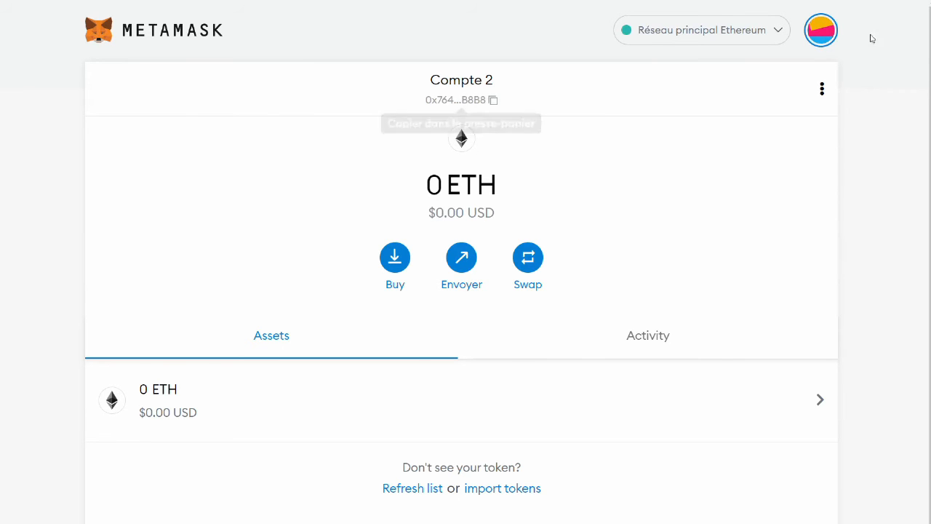
left_click(822, 35)
left_click(684, 126)
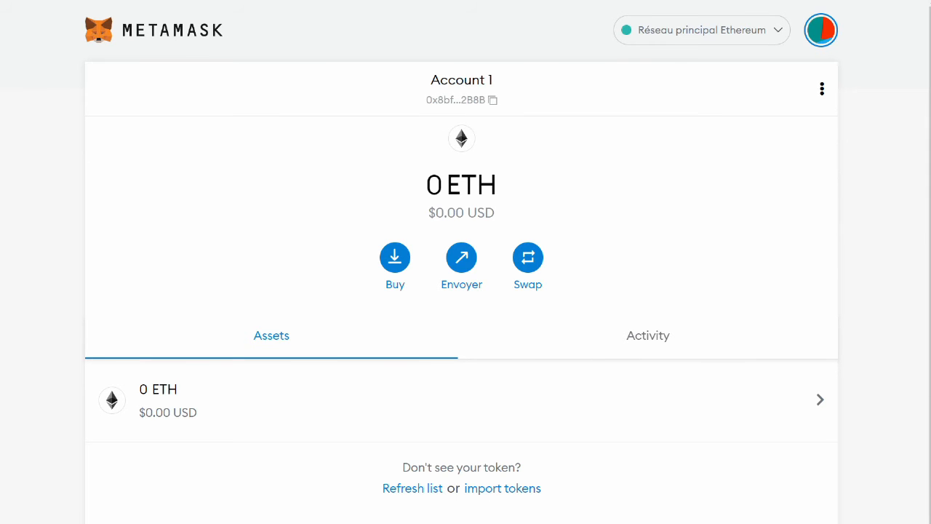
- Bring the wallet sticky note onscreen and insert blank lines below the secret key
left_click_drag(930, 209, 490, 86)
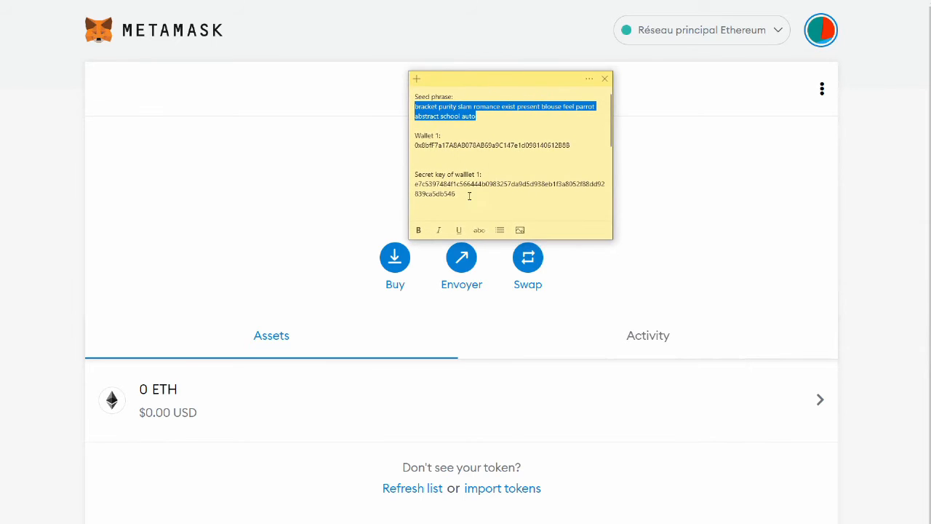
left_click(460, 205)
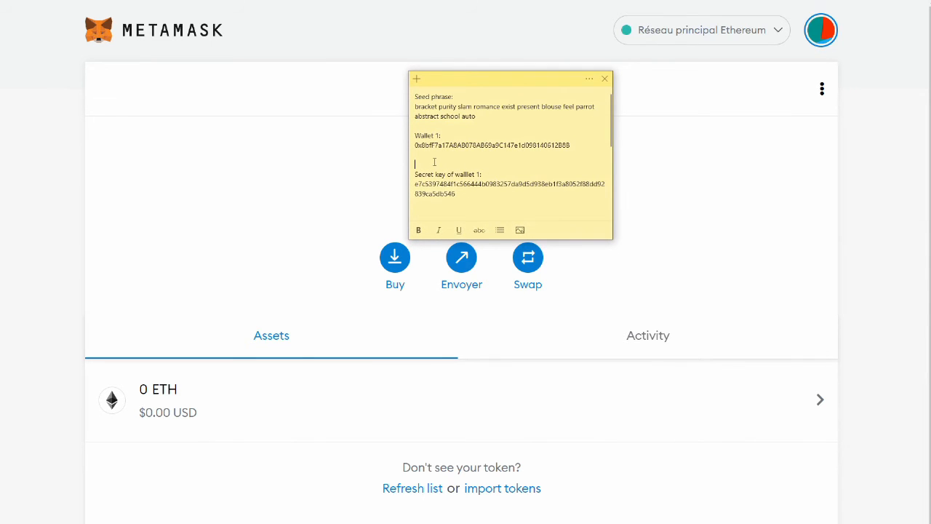
key("BackSpace")
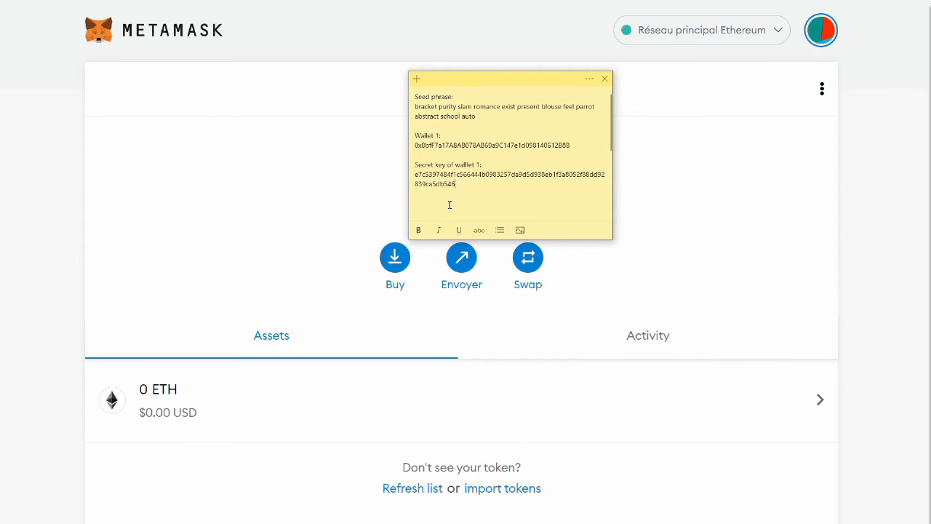
key("Return")
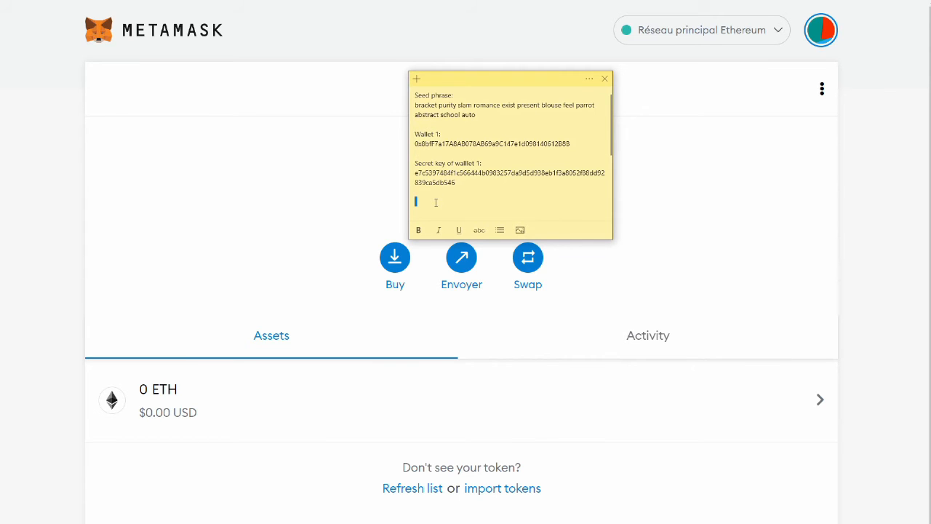
key("BackSpace")
left_click(432, 202)
key("BackSpace")
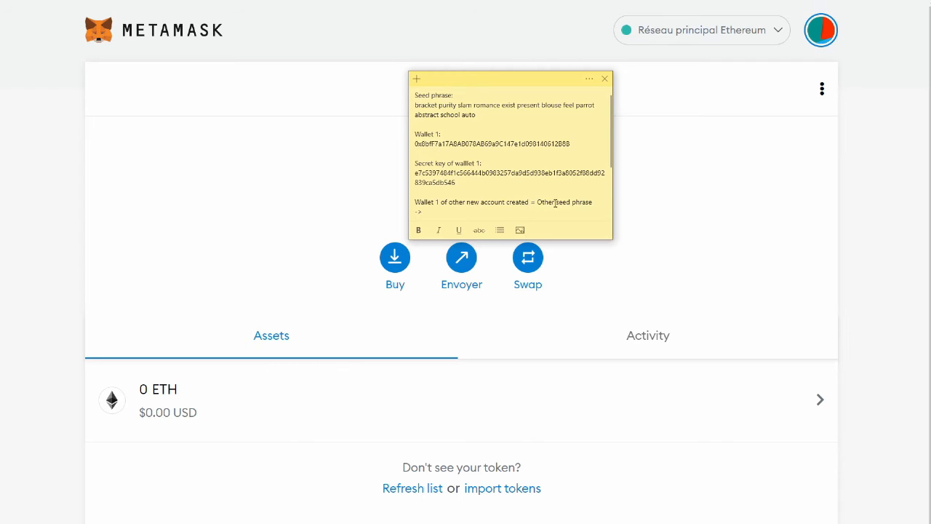
key("Return")
key("Return")
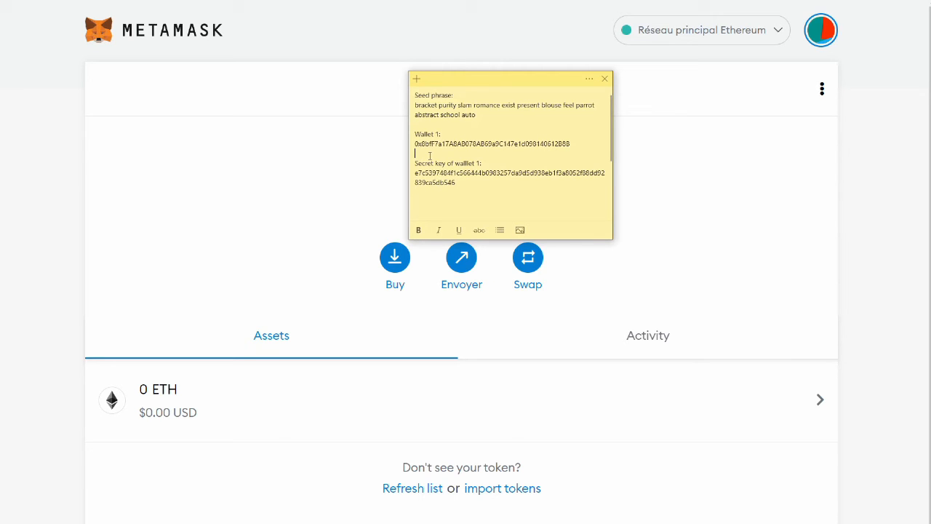
- Write 'Wallet recovery with seed phrase = Same wallet as before' with the restored address beneath
type("Walle")
type("t recovery with seed phrase:")
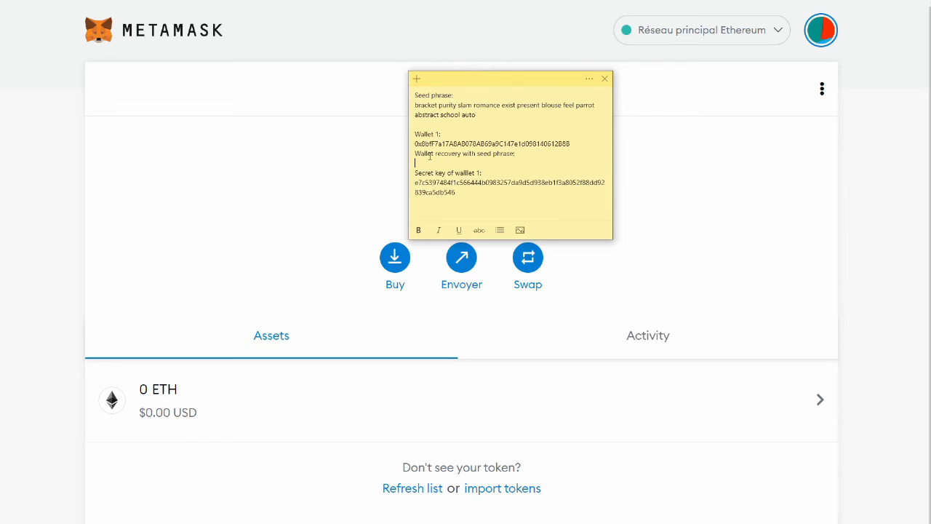
key("ctrl+v")
left_click(522, 153)
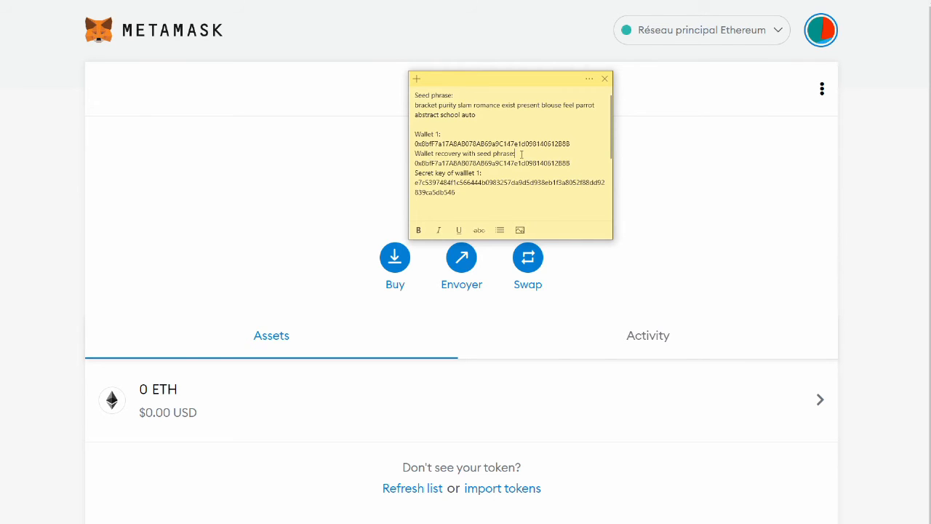
key("BackSpace")
type("= Same wallet")
left_click(575, 144)
key("Return")
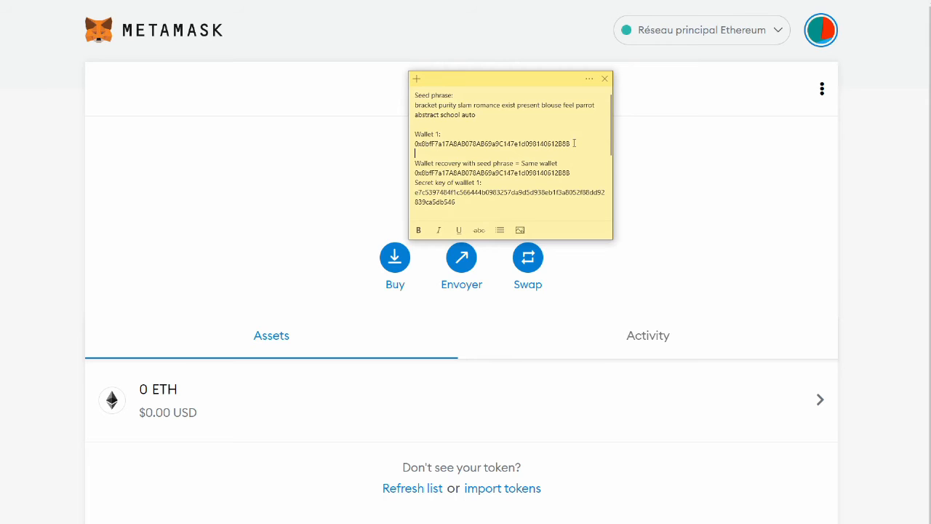
left_click(420, 181)
key("Return")
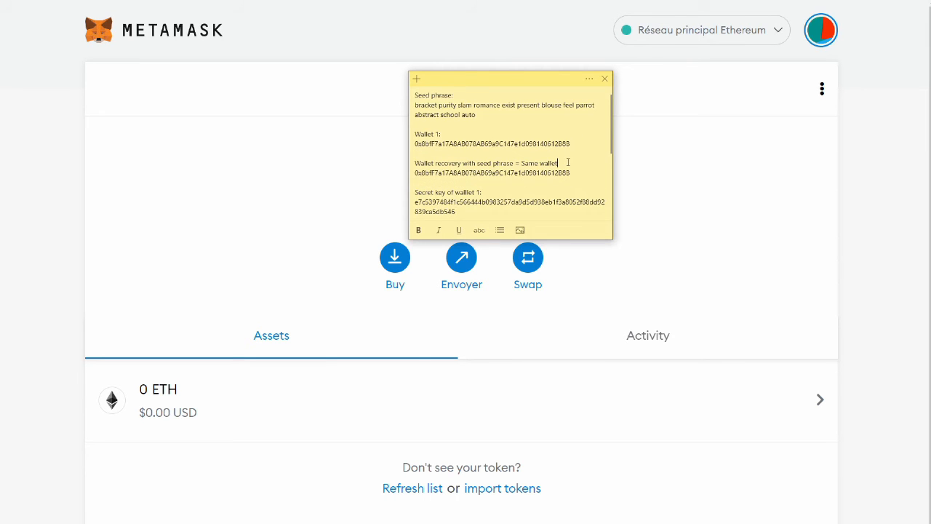
type("as before")
- Review the note's address and account lines, then drag the note off the right edge
left_click_drag(414, 143, 415, 173)
left_click_drag(507, 78, 646, 74)
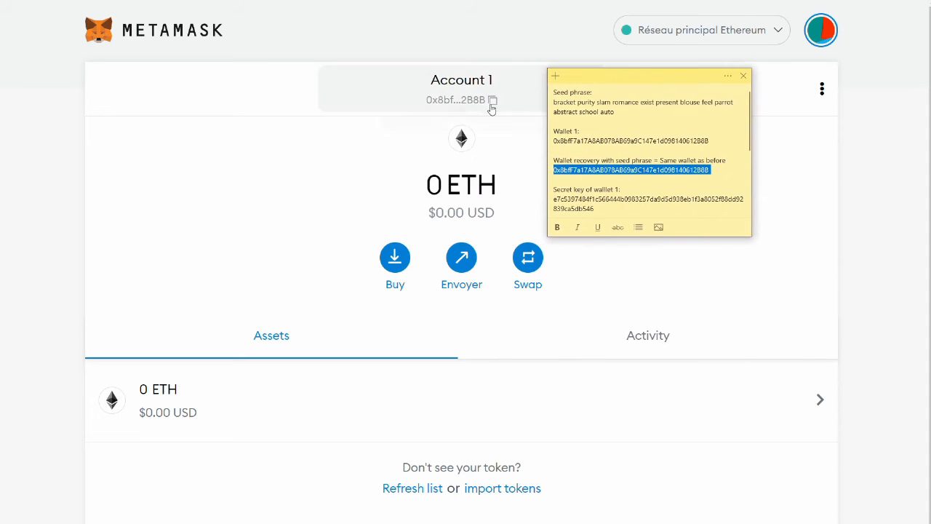
left_click(710, 160)
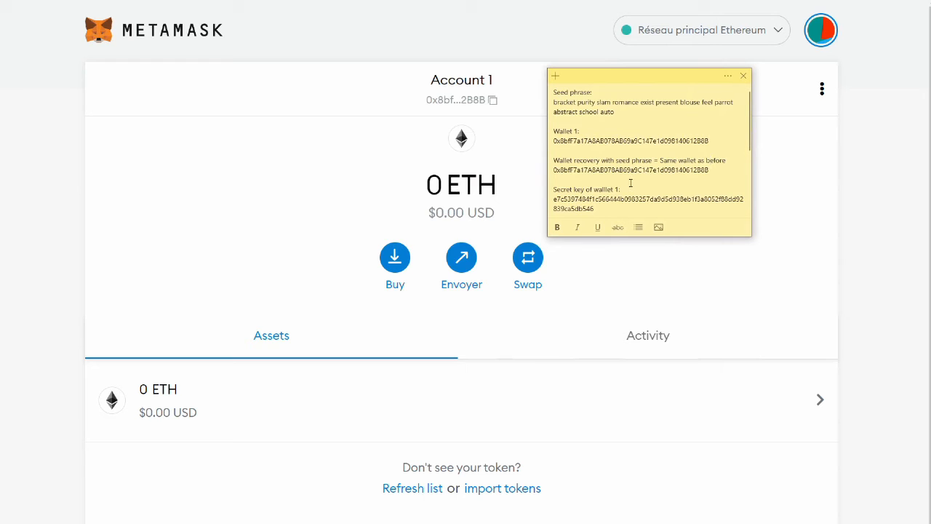
scroll(729, 134, "down", 2)
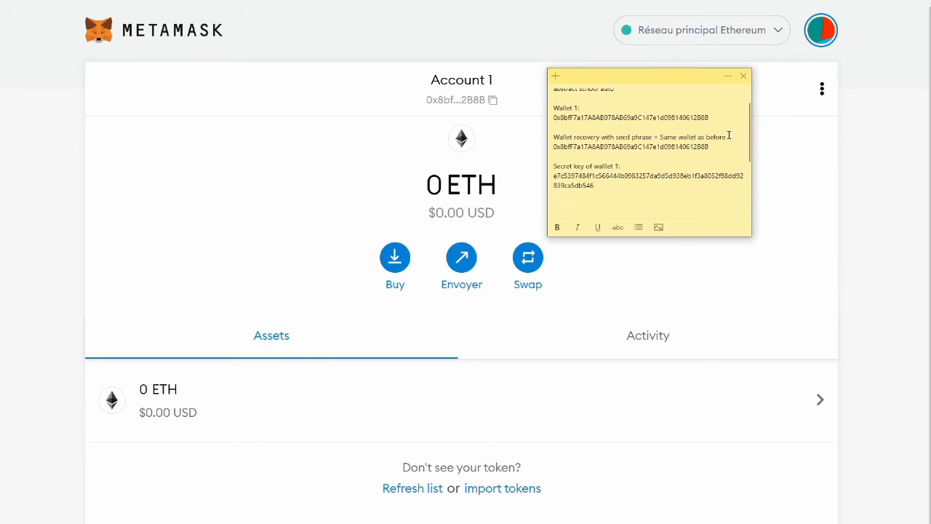
triple_click(556, 202)
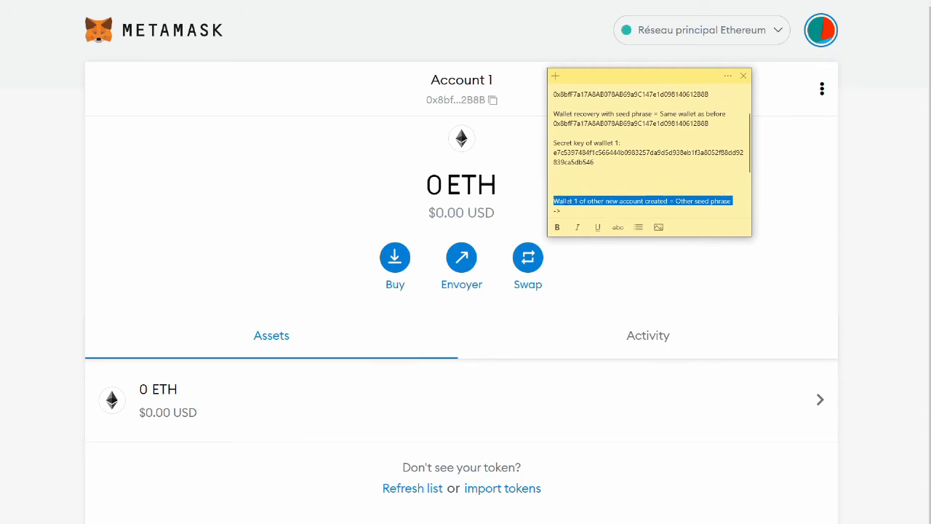
left_click(595, 202)
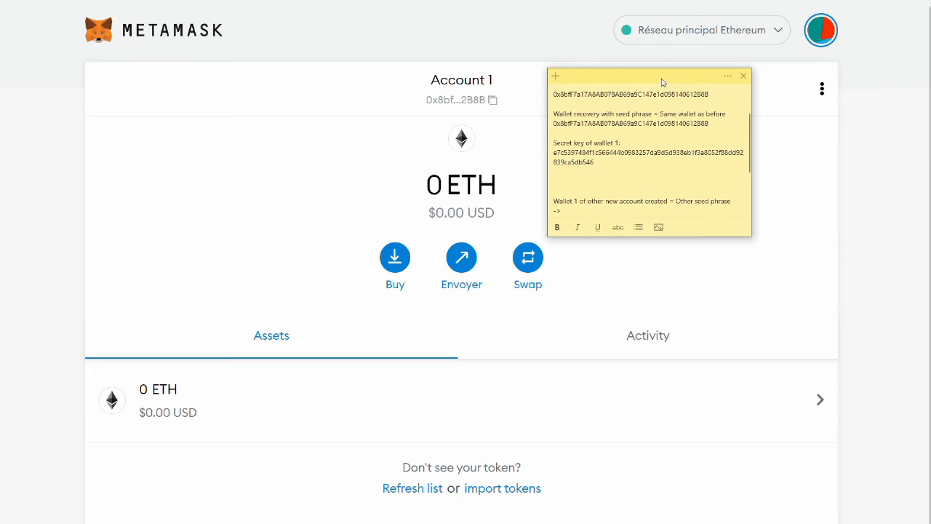
left_click_drag(661, 80, 930, 102)
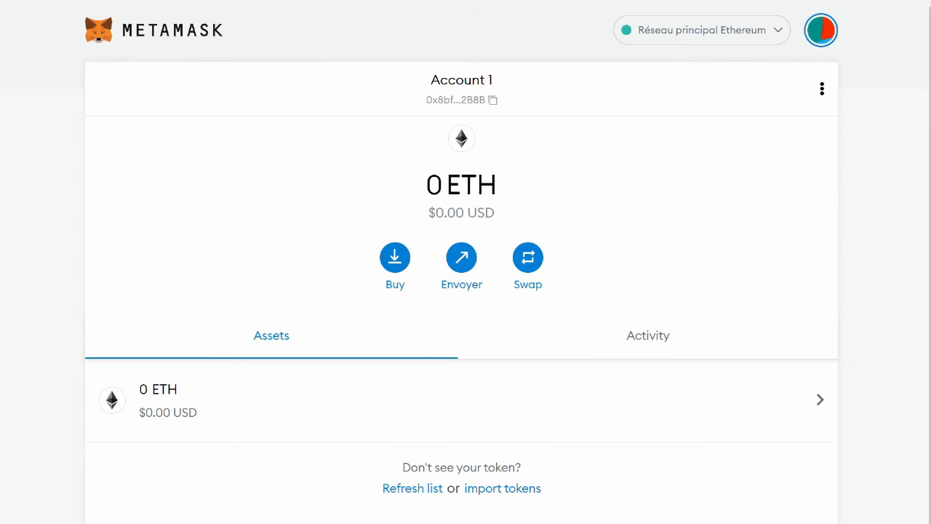
- Lock the MetaMask wallet, then uninstall the MetaMask extension from Chrome
left_click(824, 35)
left_click(811, 75)
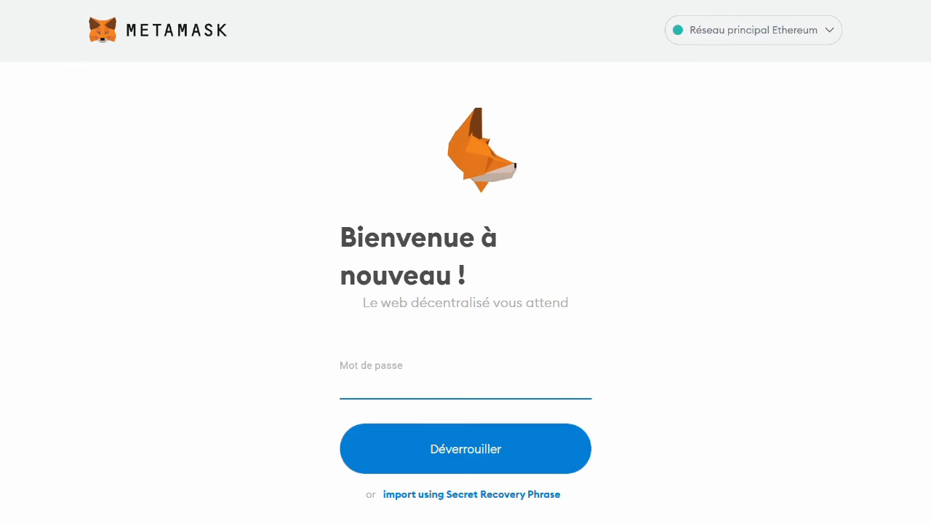
left_click(871, 0)
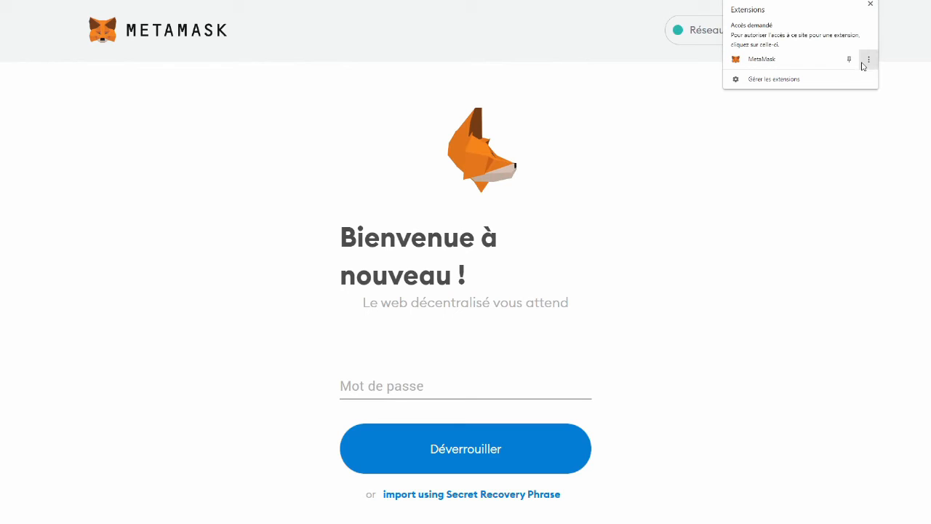
left_click(782, 59)
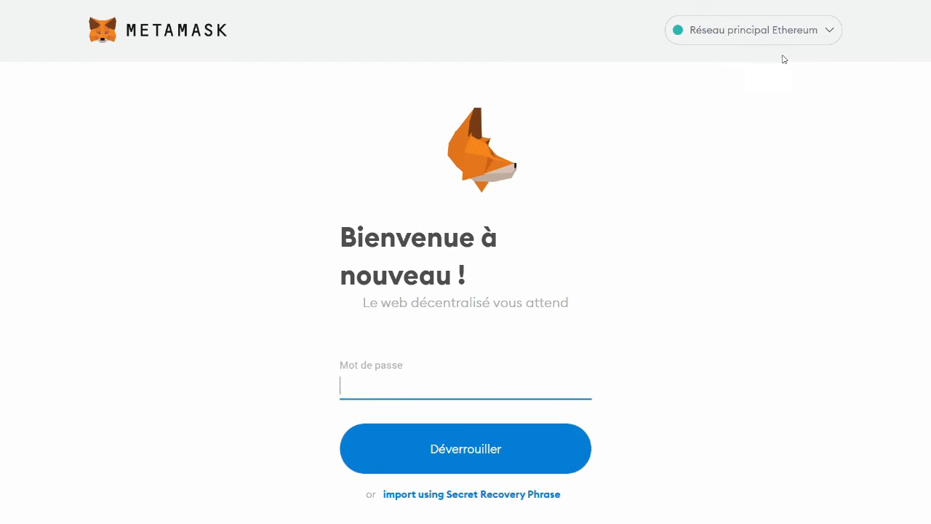
right_click(865, 0)
left_click(878, 40)
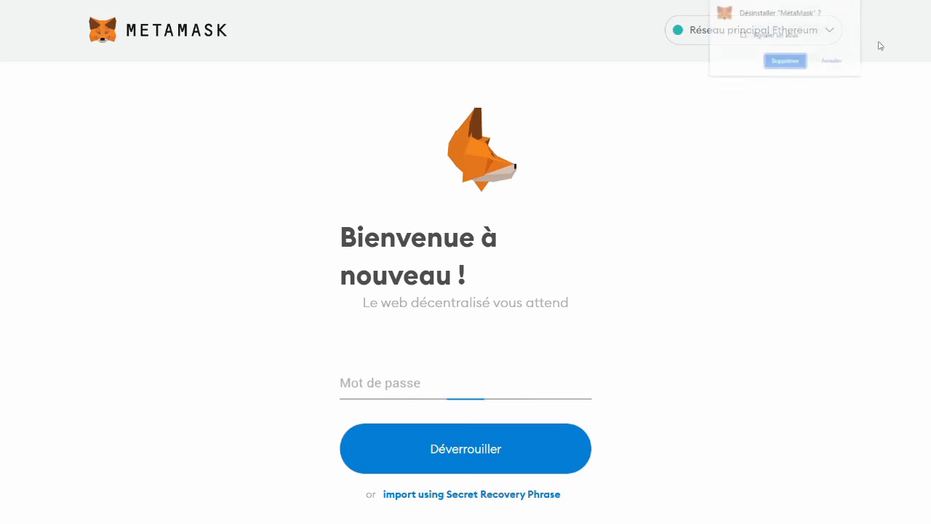
left_click(785, 61)
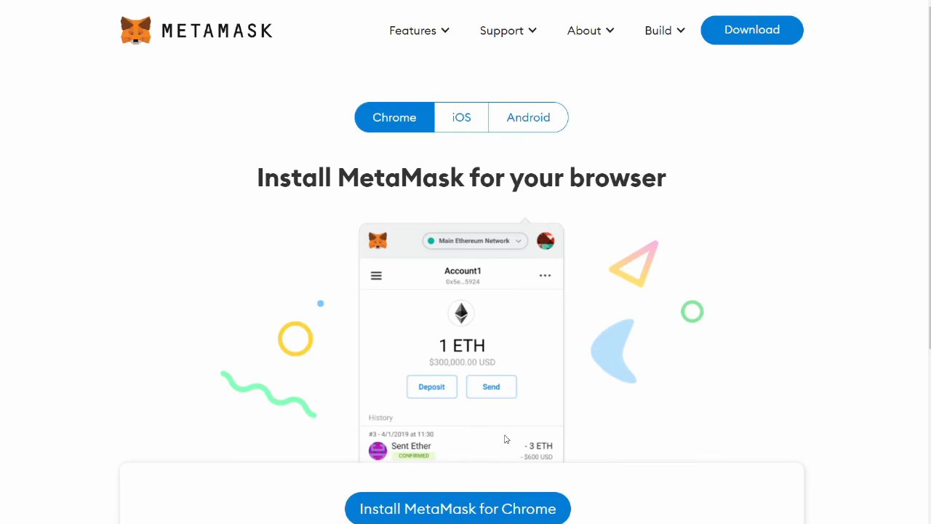
- Re-add MetaMask from the Chrome Web Store and start its setup at 'Nouveau sur MetaMask ?'
left_click(471, 518)
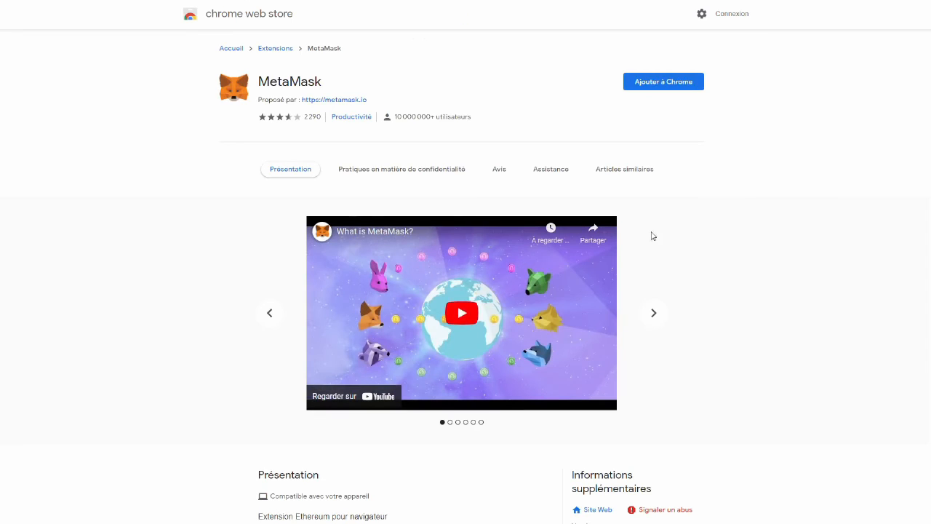
left_click(667, 95)
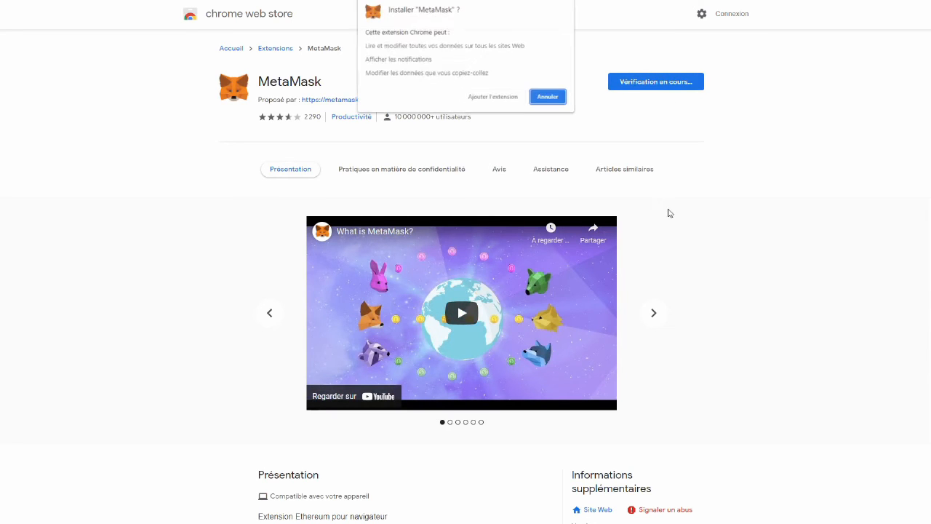
left_click(509, 95)
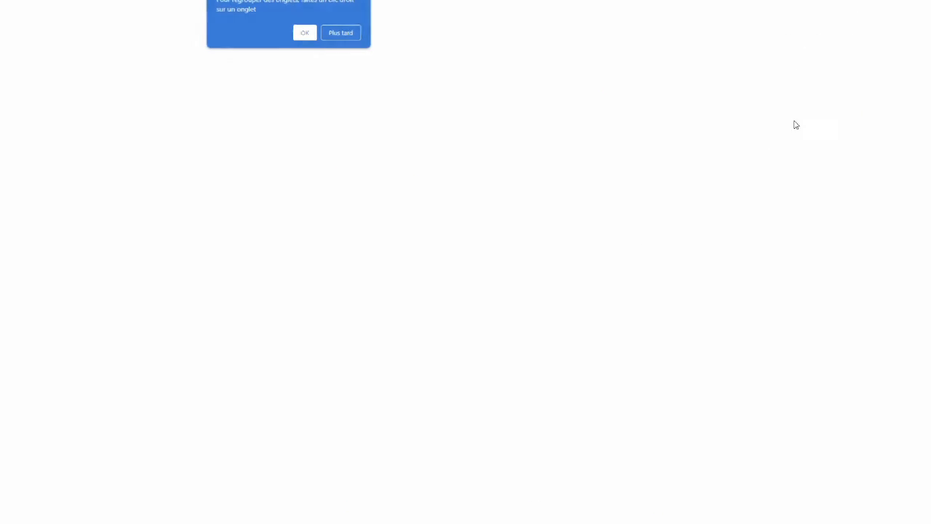
left_click(345, 37)
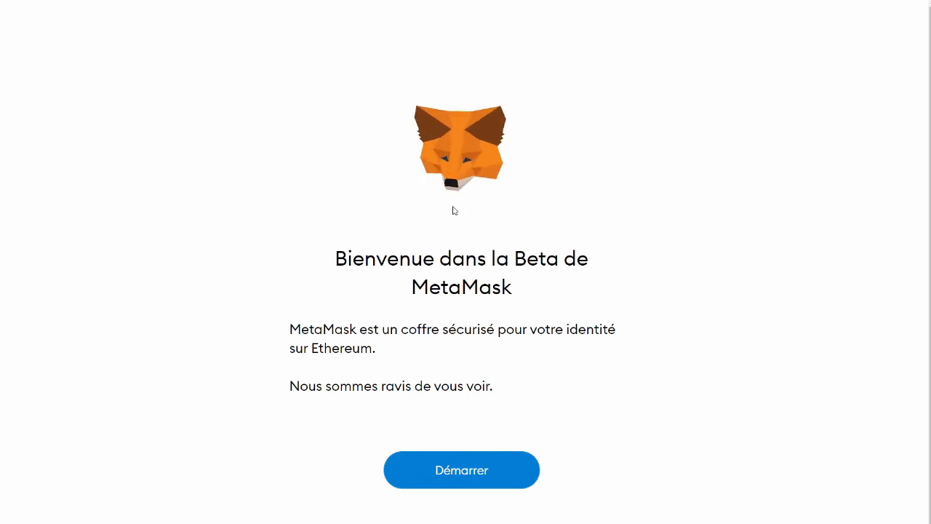
right_click(516, 124)
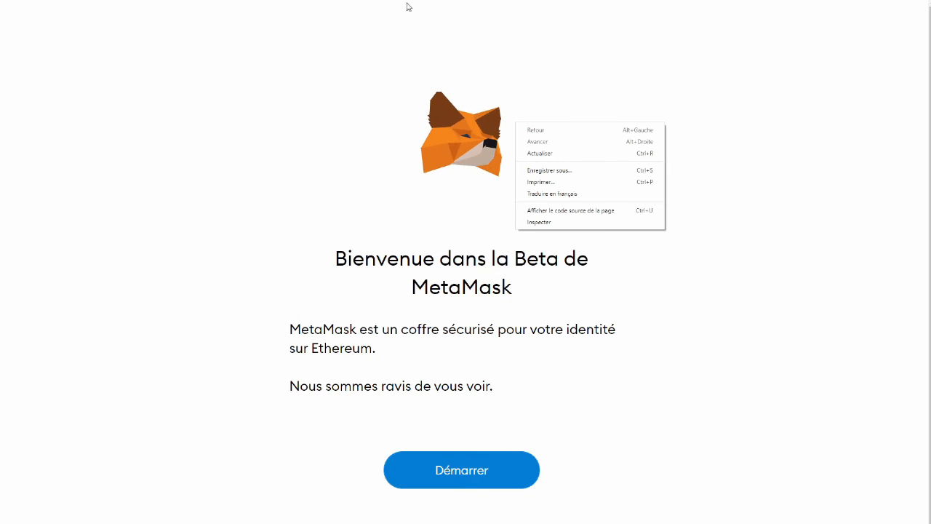
key("Escape")
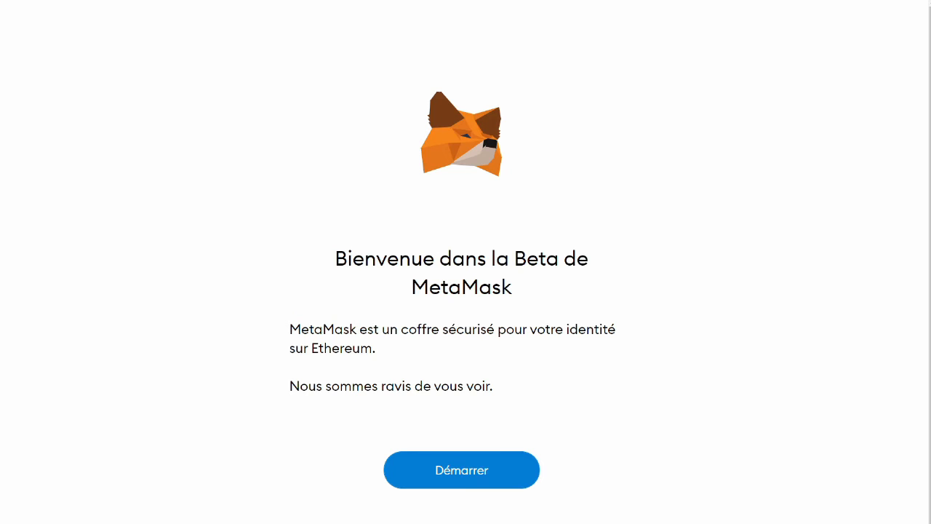
left_click(455, 466)
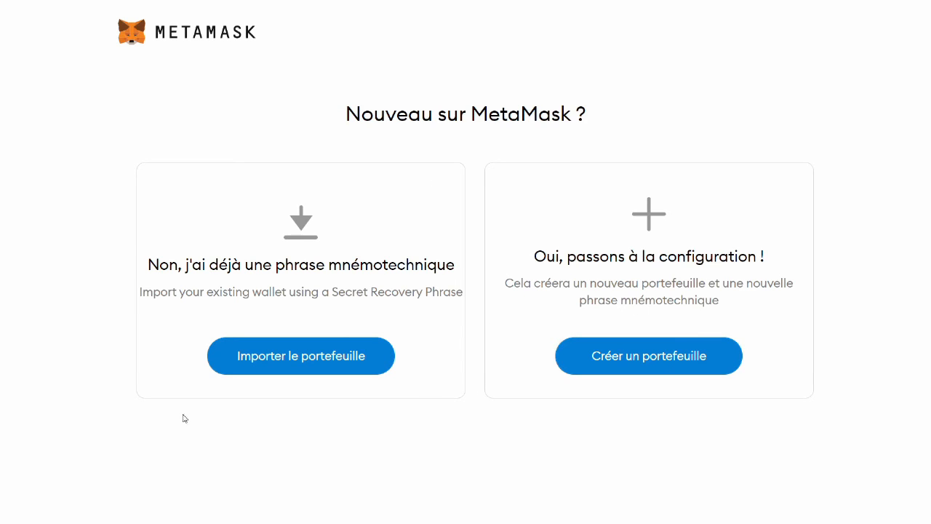
- Create a new wallet with a confirmed password, accept the terms, and reveal the 12-word phrase
left_click(657, 369)
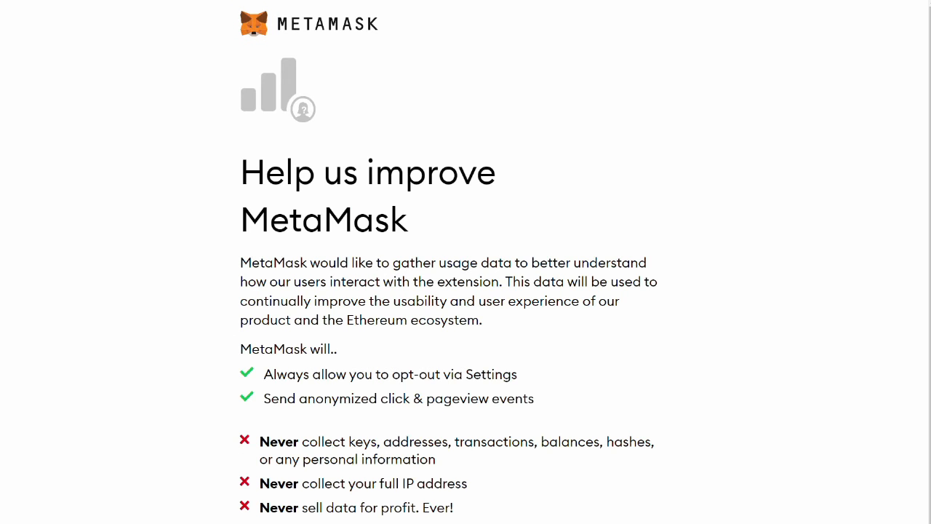
left_click(544, 519)
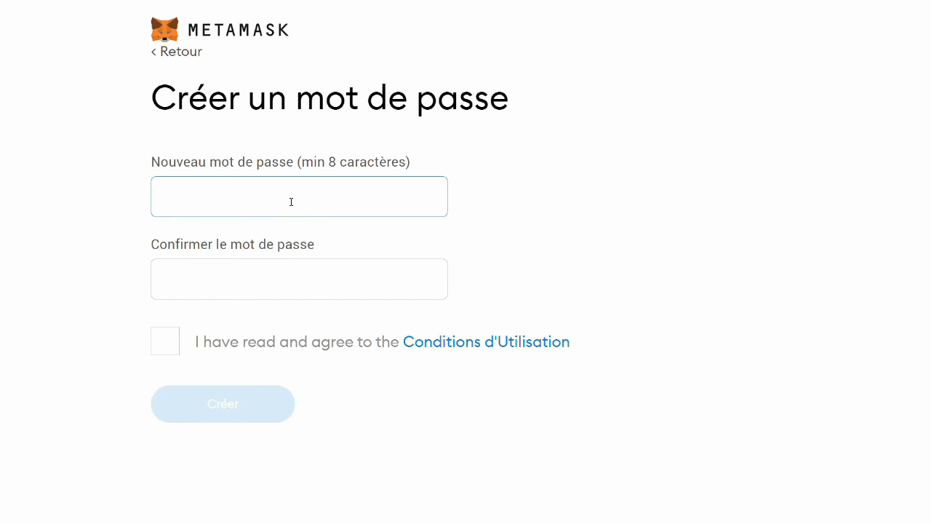
type("••••••••")
left_click(266, 274)
type("••••••••")
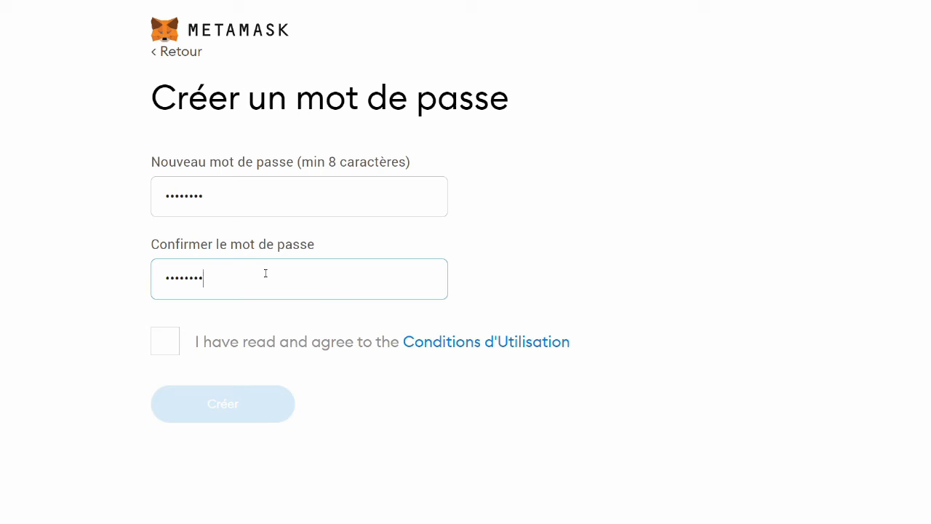
left_click(199, 336)
left_click(237, 410)
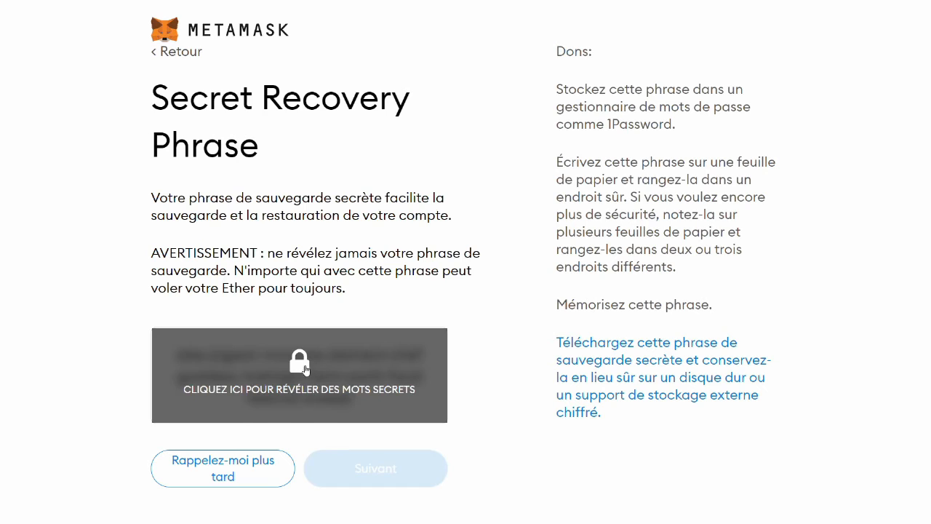
left_click(304, 369)
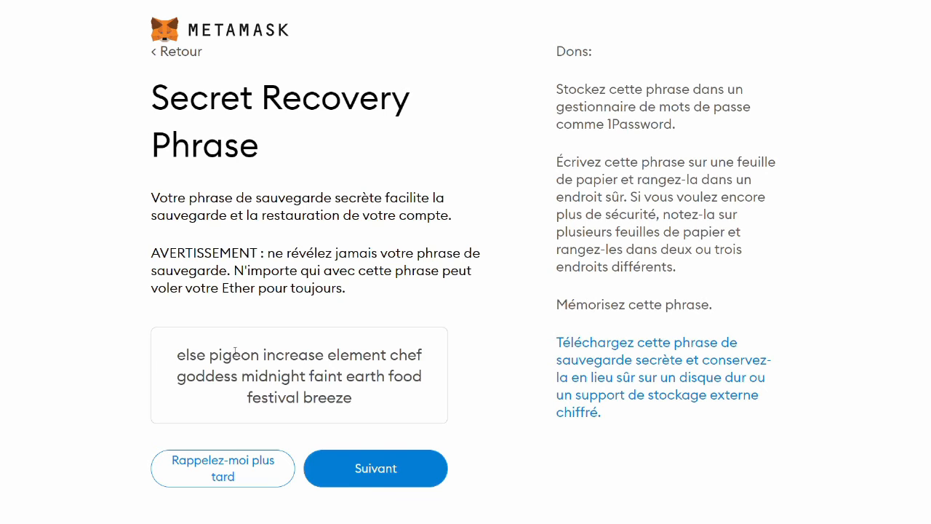
- Paste the new recovery phrase into the note under 'DIFFERENT METATMASK WALLET SO DIFFERENT SEED PHRASE'
left_click_drag(178, 355, 400, 415)
key("ctrl+c")
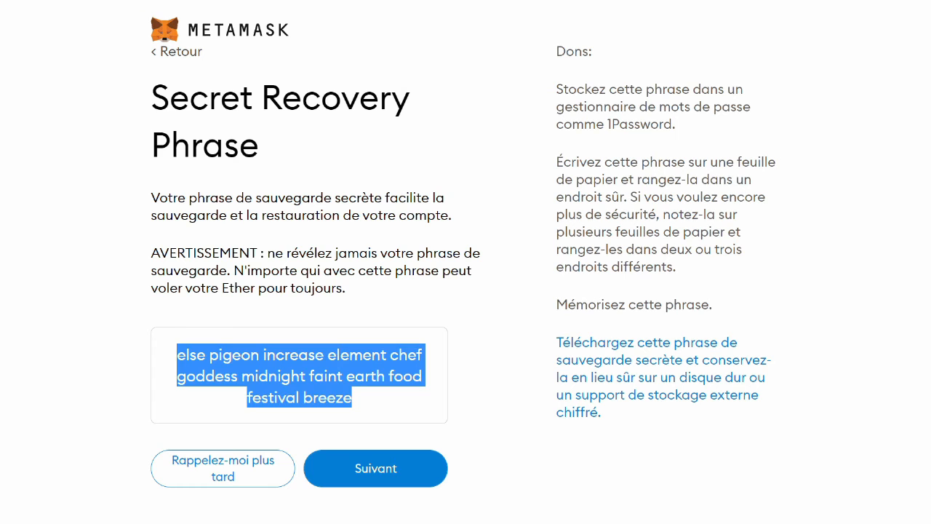
left_click_drag(930, 125, 482, 118)
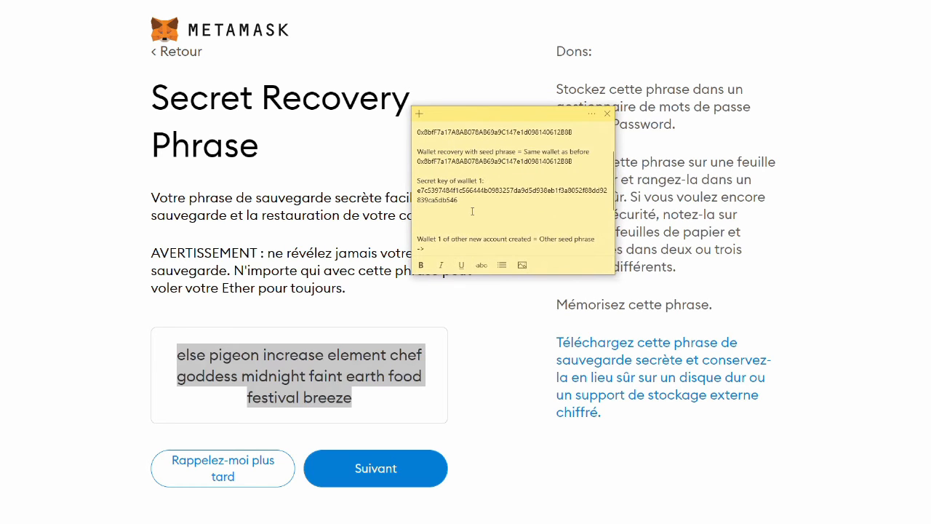
scroll(478, 209, "up", 3)
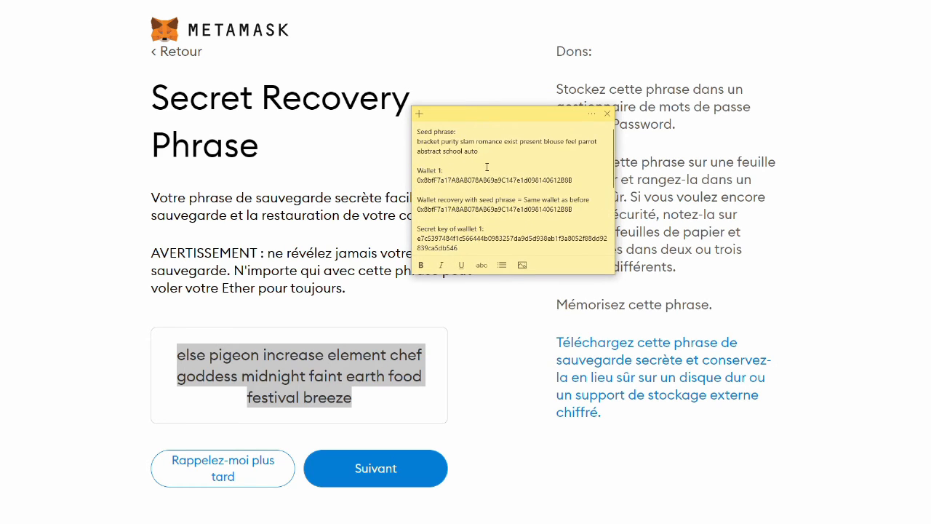
key("Return")
key("Return")
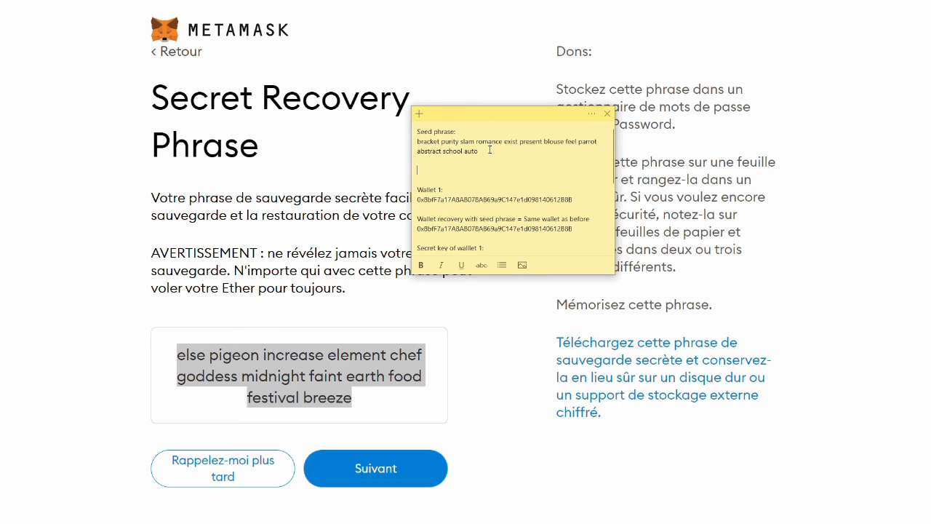
type("DIFFERENT")
type("METATMASK WALLET SO ")
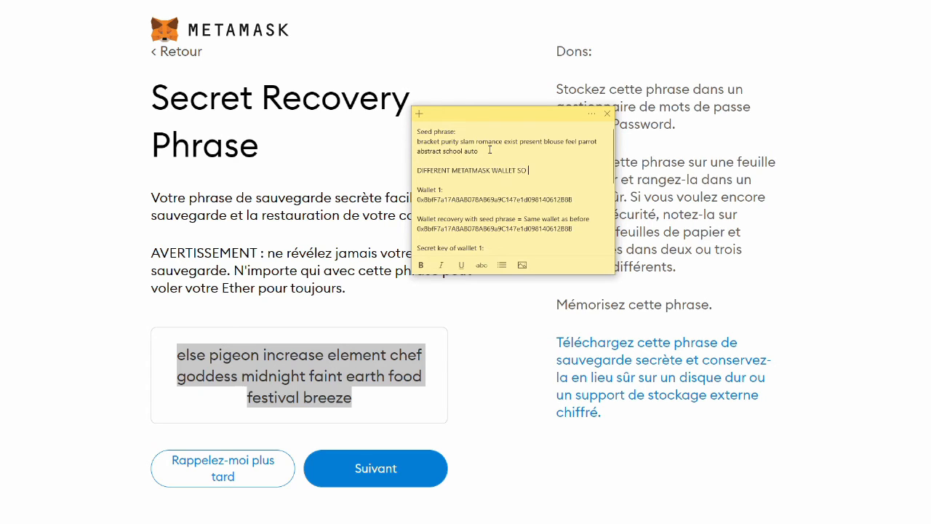
type("DIFFERENT SEED PHRASE")
key("Return")
key("ctrl+v")
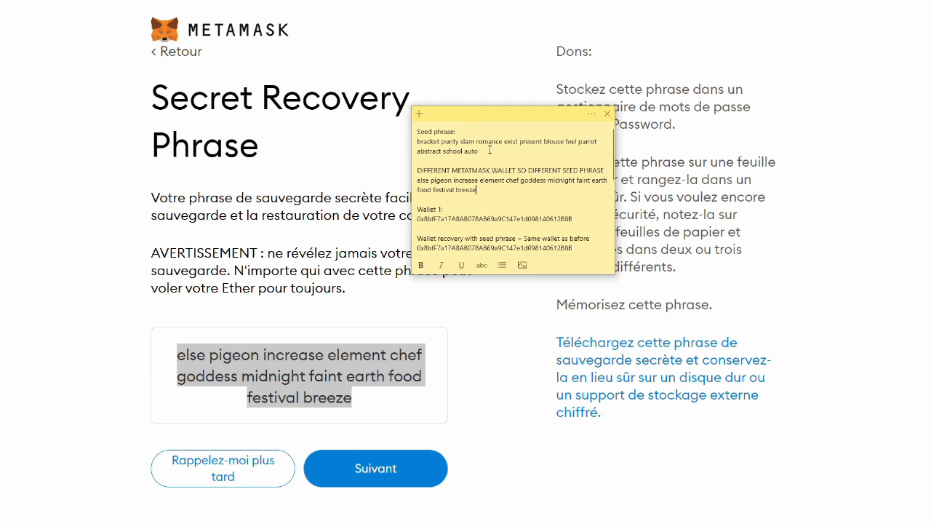
- Compare the seed phrases and add 'BUT.... we can recover our wallet because we saved the SECRET KEY !!!!!'
left_click_drag(480, 193, 405, 179)
left_click_drag(478, 151, 418, 144)
left_click(475, 190)
key("Return")
type("BU")
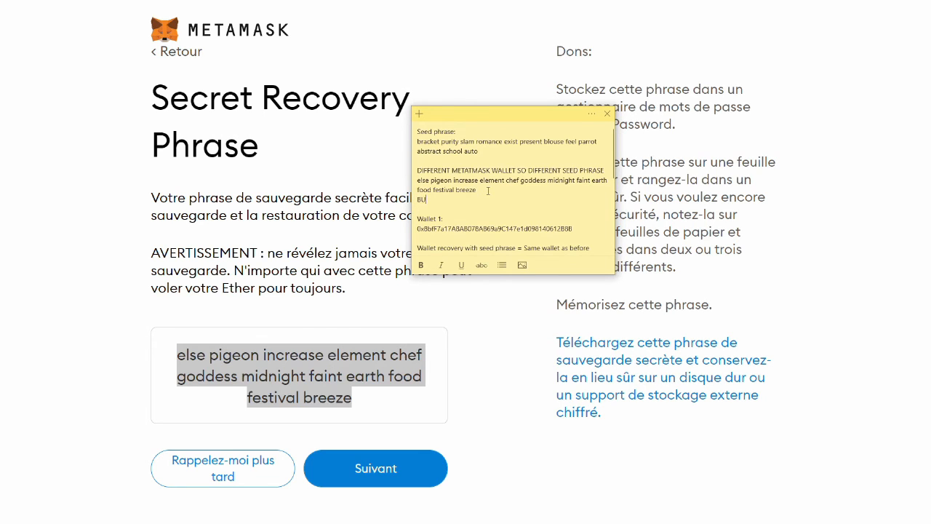
type("T.... we can recover our wallet because we saved the")
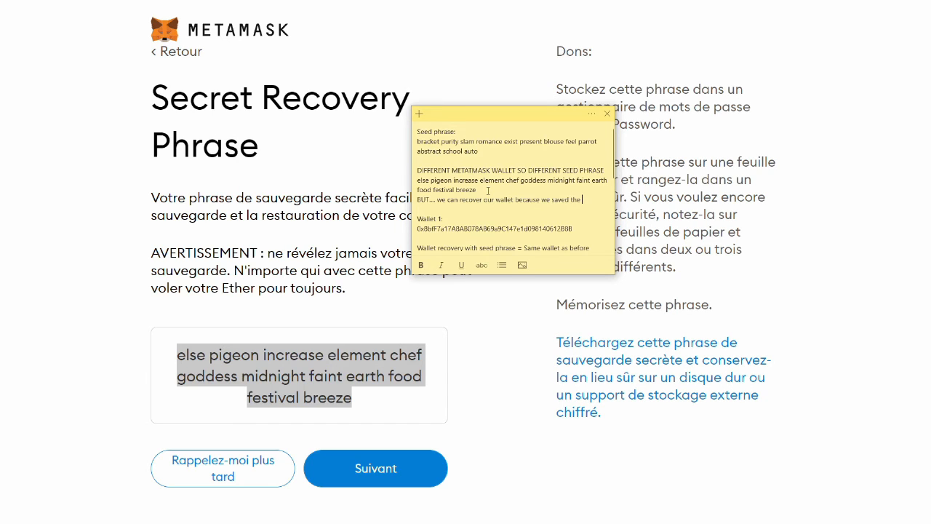
type(" SECRET KEY")
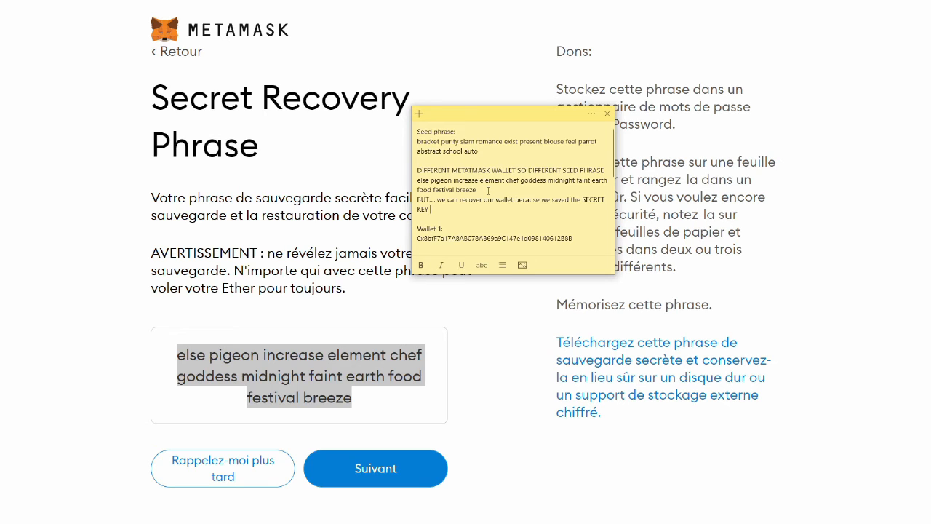
type(" !!!!!")
left_click(613, 304)
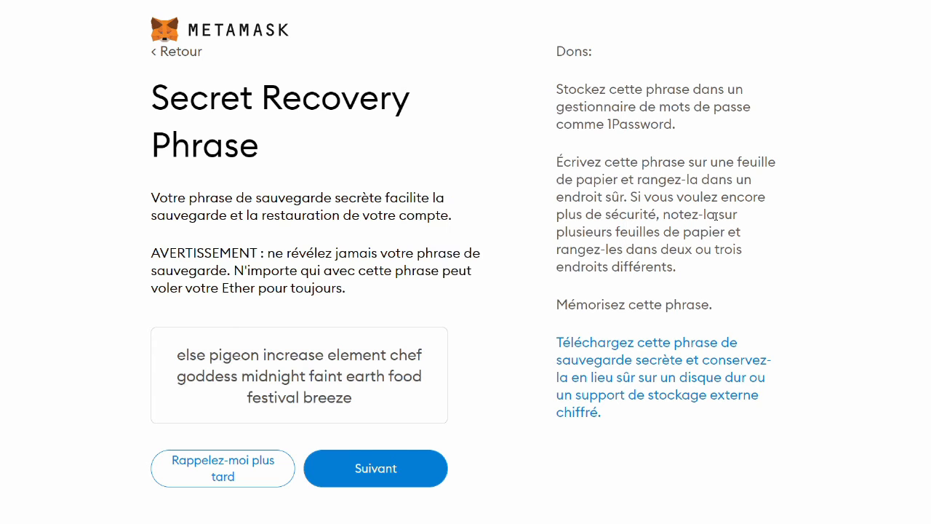
- Skip the phrase backup, copy the new Account 1 address, and paste it into the note
left_click(233, 474)
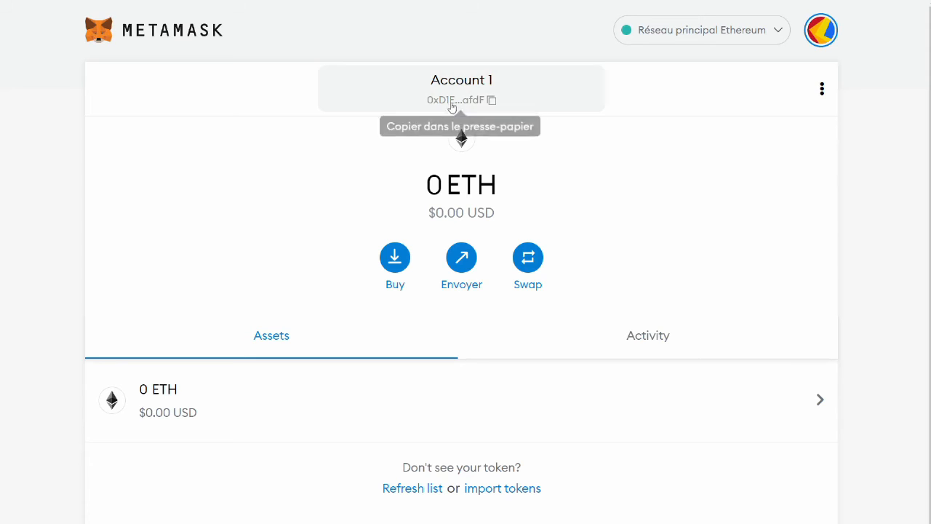
left_click(491, 100)
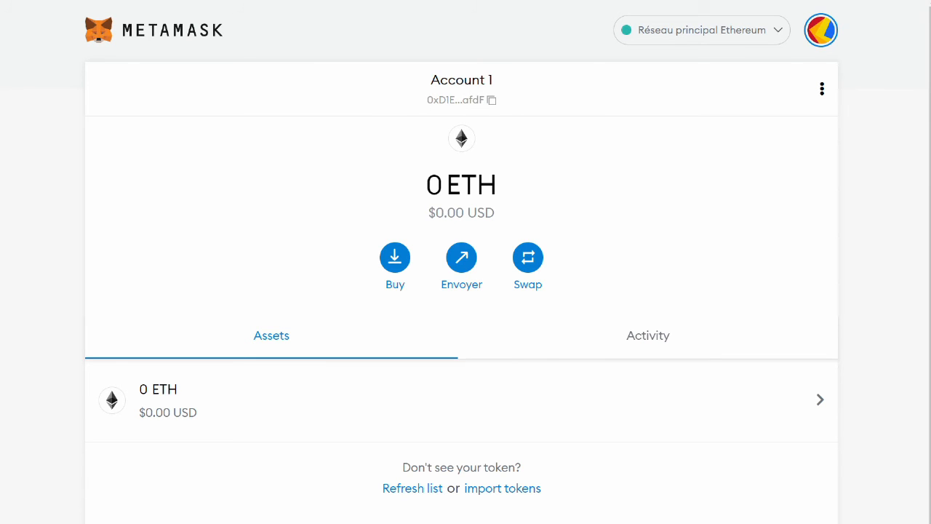
key("alt+Tab")
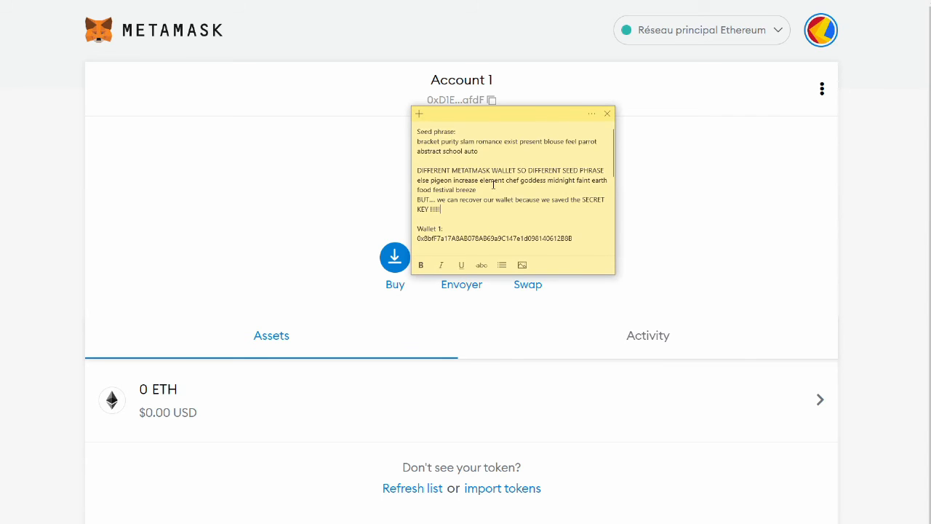
scroll(494, 184, "down", 3)
scroll(481, 198, "down", 5)
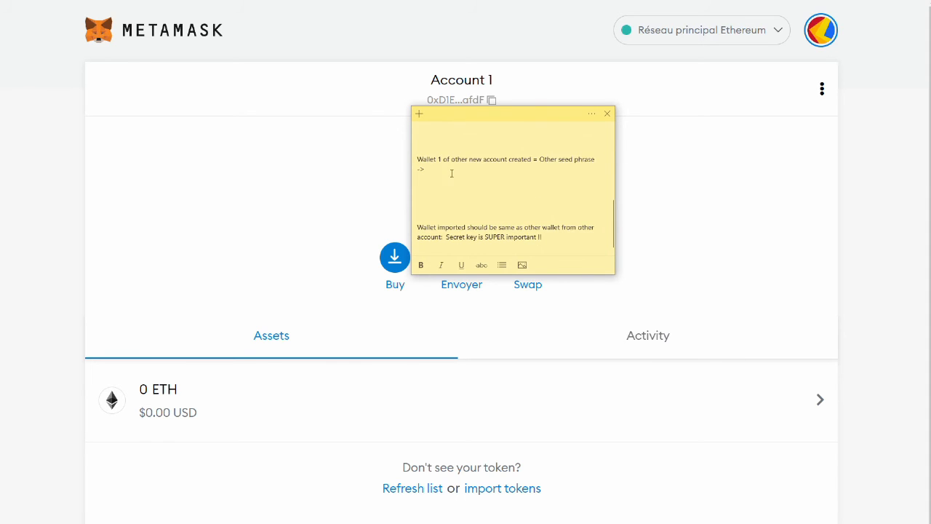
left_click(430, 169)
key("ctrl+v")
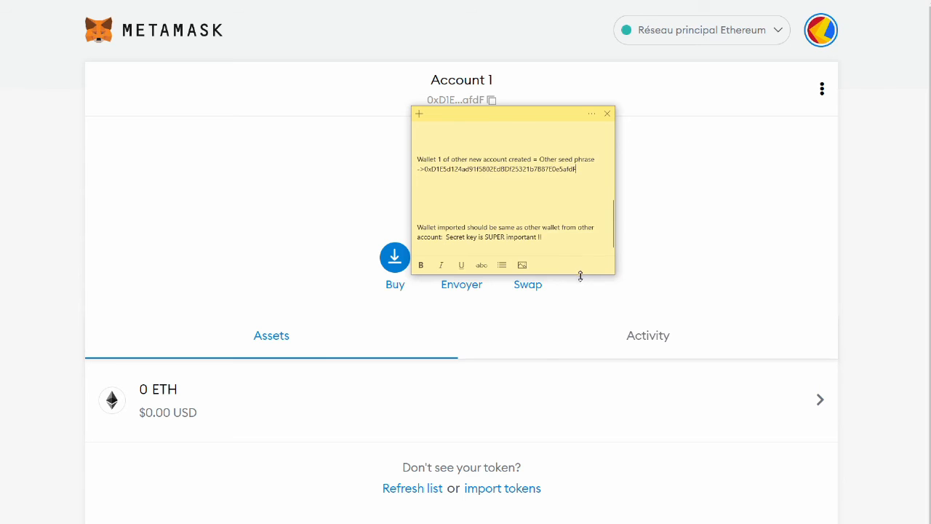
- Compare addresses, add 'DIFFERENT !! BUT WE STILL CAN RECOVER OUR WALLE', and move the note off-screen
left_click_drag(580, 276, 601, 482)
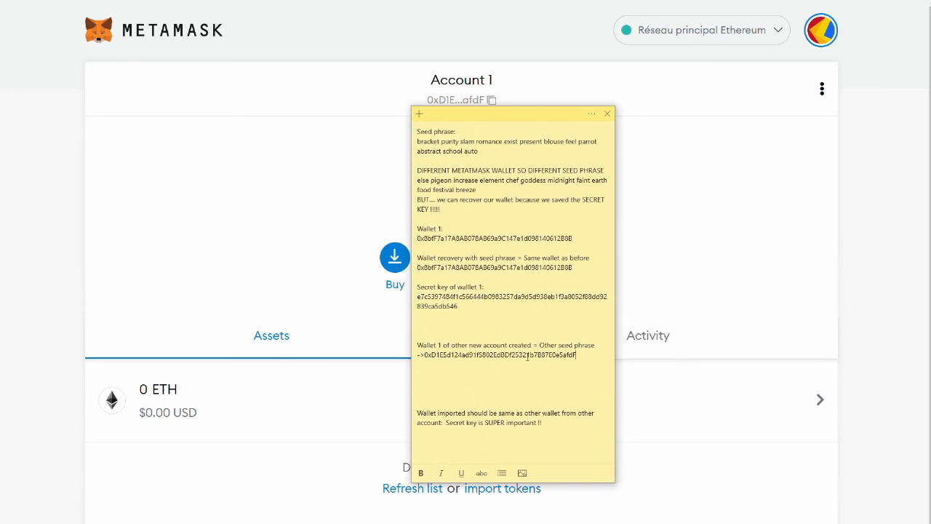
left_click_drag(585, 353, 426, 356)
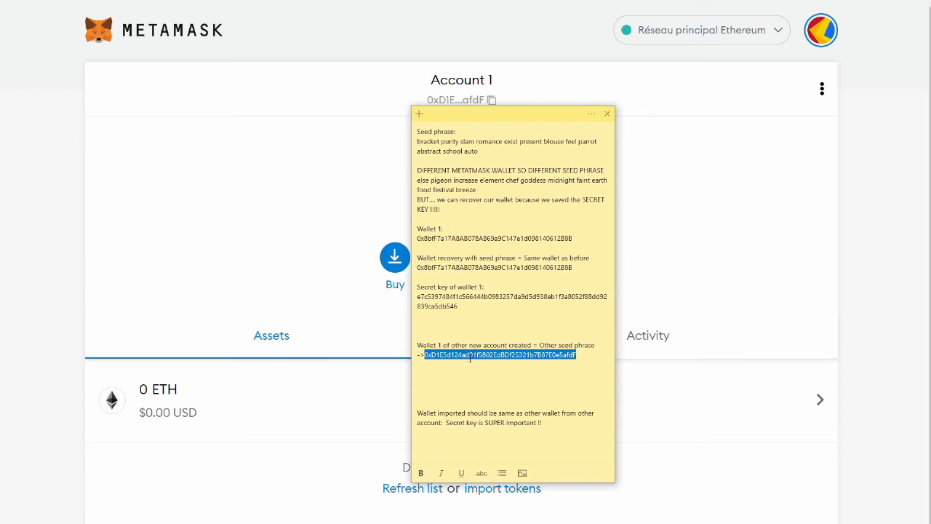
key("ctrl+c")
left_click_drag(422, 275, 517, 274)
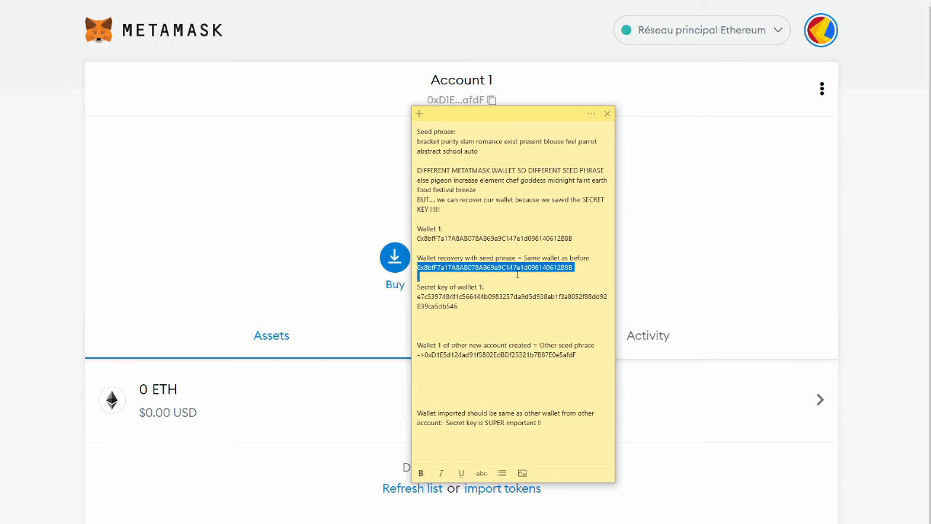
left_click_drag(573, 238, 414, 234)
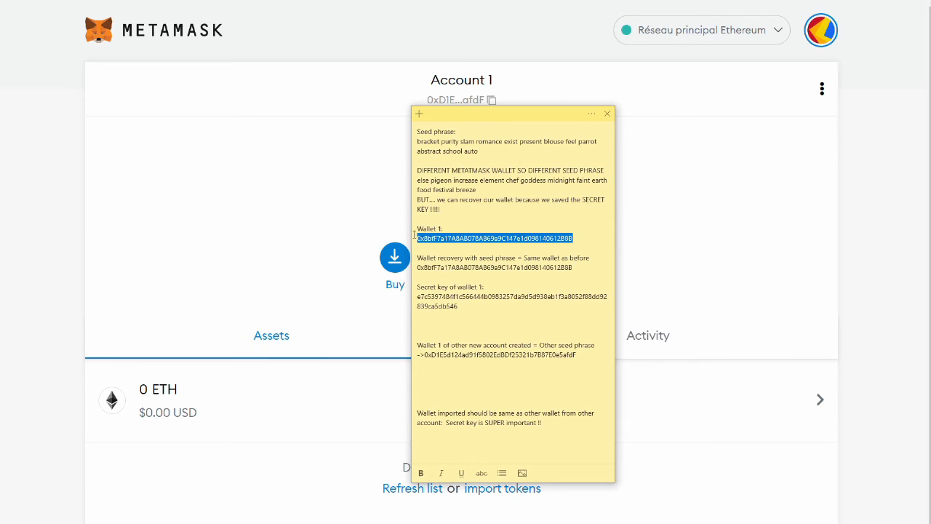
left_click(597, 360)
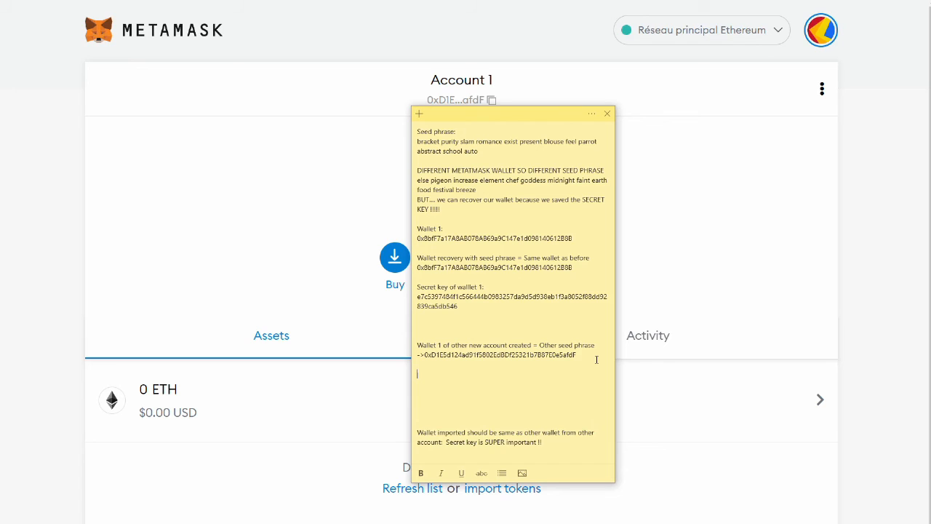
type("DIFFERENT !! BUT WE STILL CAN RECOVER OUR ")
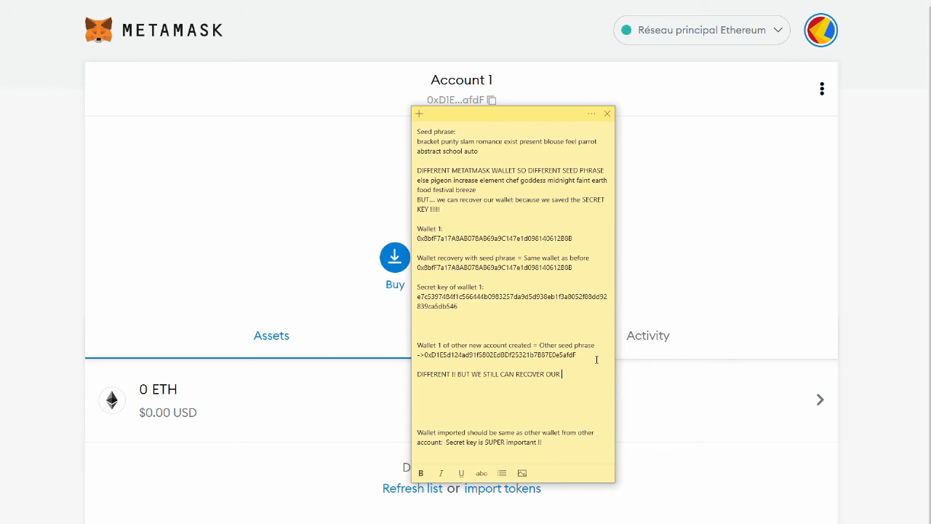
type("WALLET...")
left_click_drag(507, 124, 930, 124)
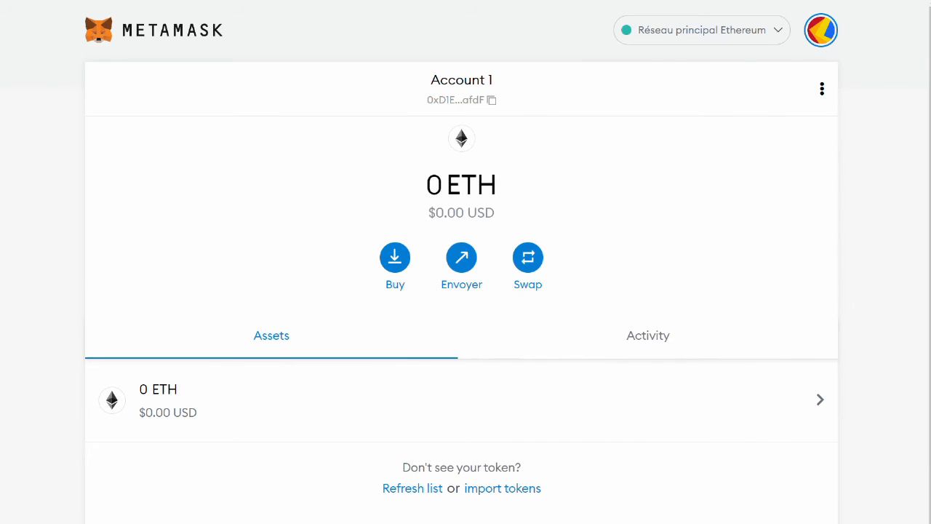
- Choose Importer un compte and paste Wallet 1's saved secret key from the note into the key field
left_click(827, 35)
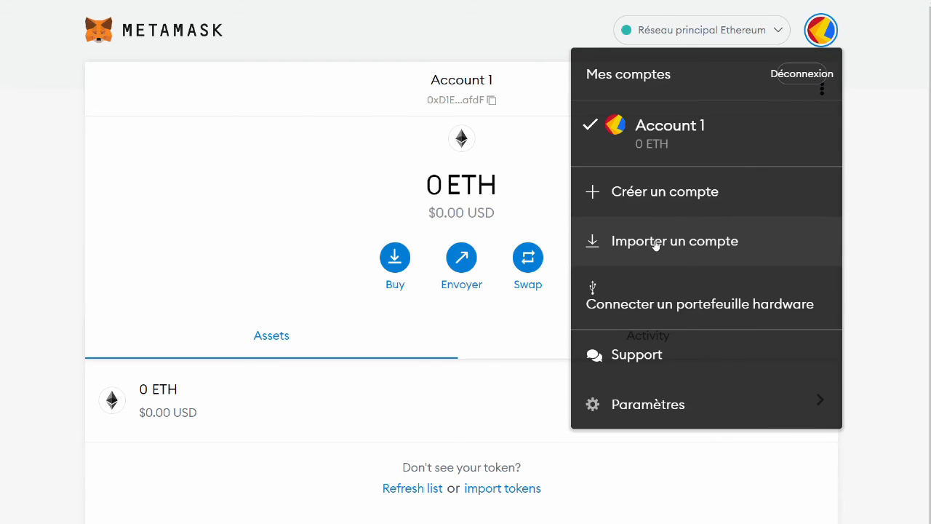
left_click(656, 245)
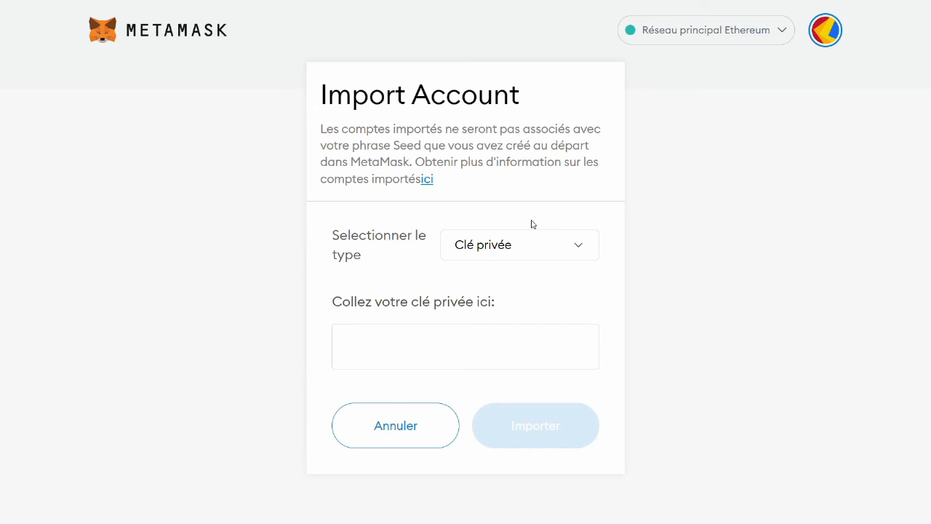
left_click_drag(930, 94, 672, 80)
left_click_drag(651, 270, 601, 261)
triple_click(632, 249)
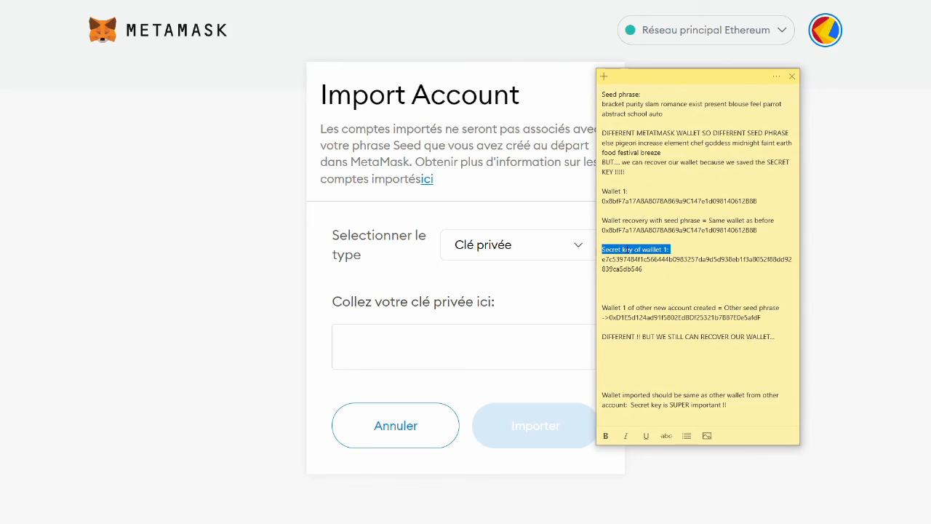
left_click(632, 249)
left_click_drag(670, 249, 601, 249)
left_click_drag(651, 270, 601, 260)
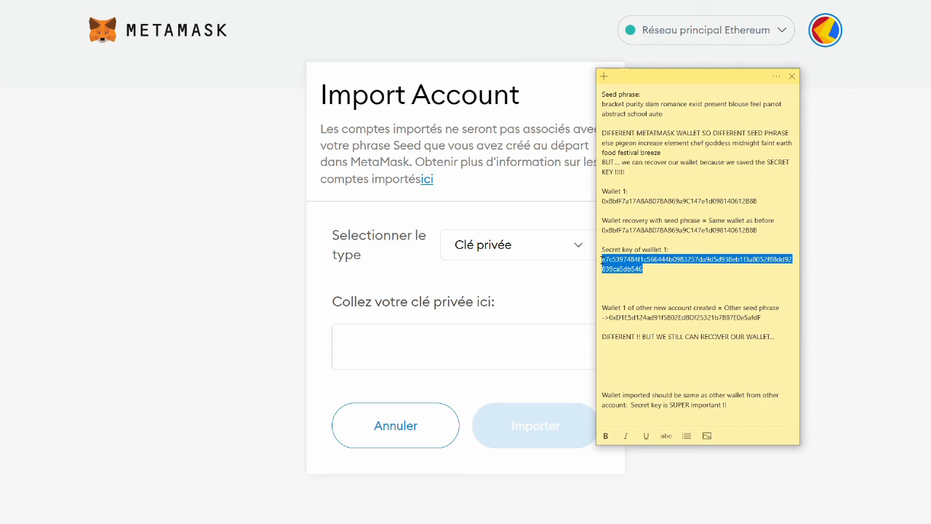
left_click(435, 352)
key("ctrl+v")
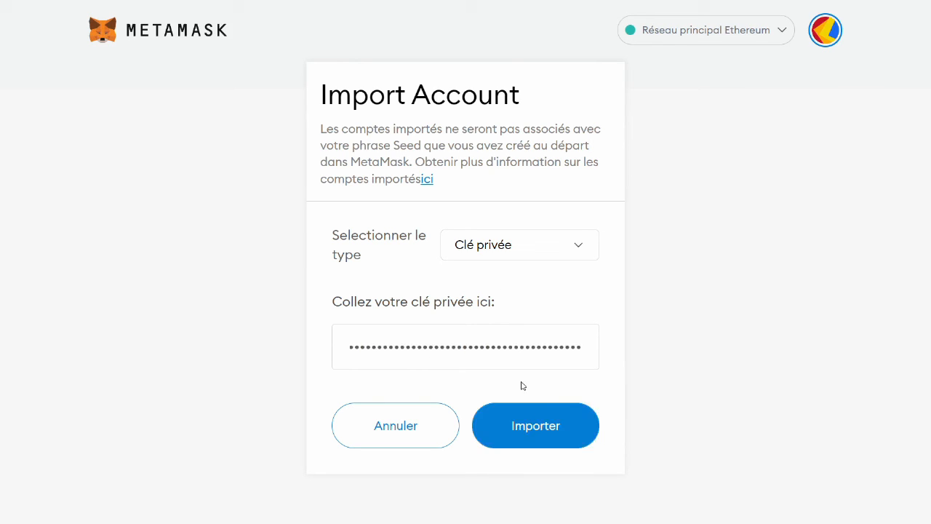
- Import the key as Account 2 and paste its address into the note
left_click(543, 424)
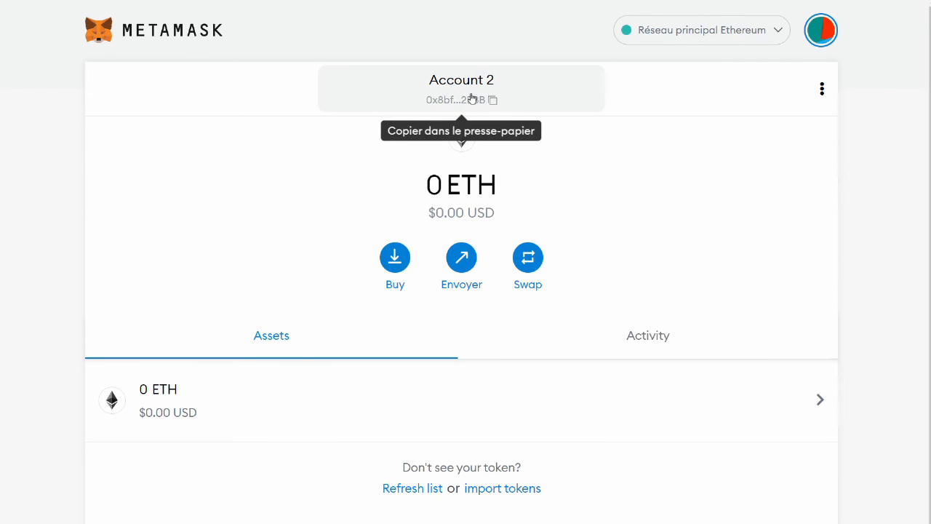
left_click(495, 105)
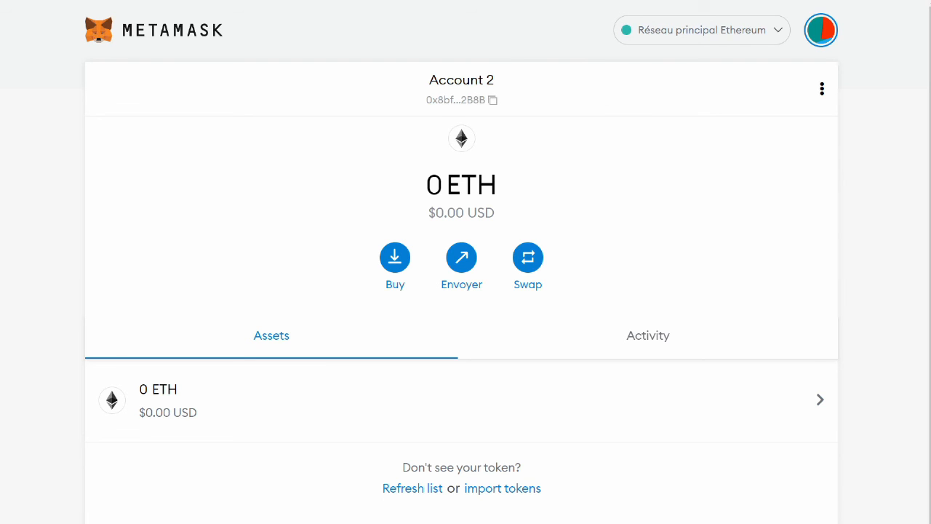
key("alt+Tab")
left_click(676, 348)
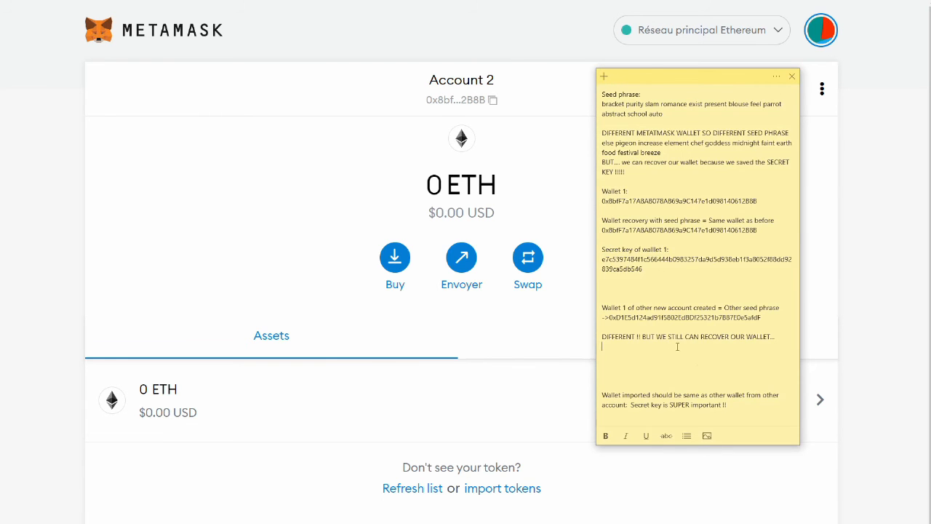
key("BackSpace")
key("BackSpace")
key("BackSpace")
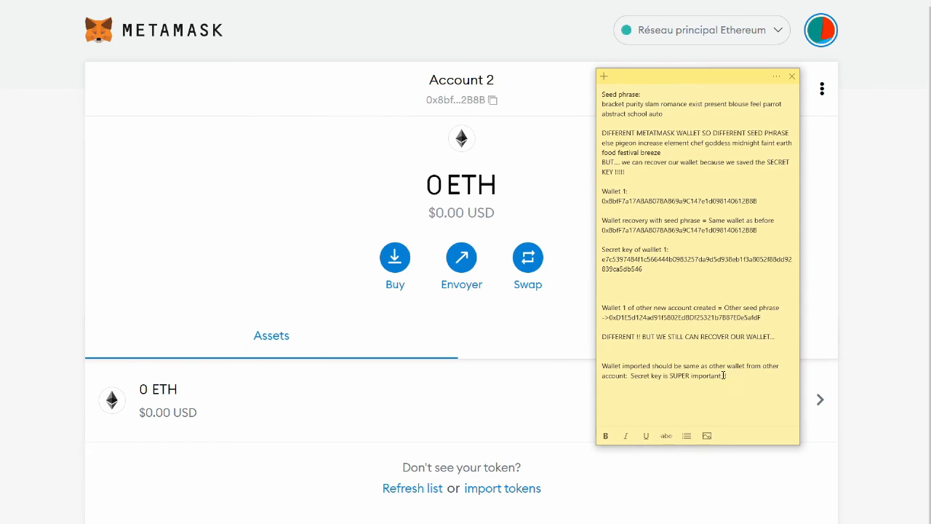
left_click(602, 366)
left_click(663, 376)
triple_click(728, 375)
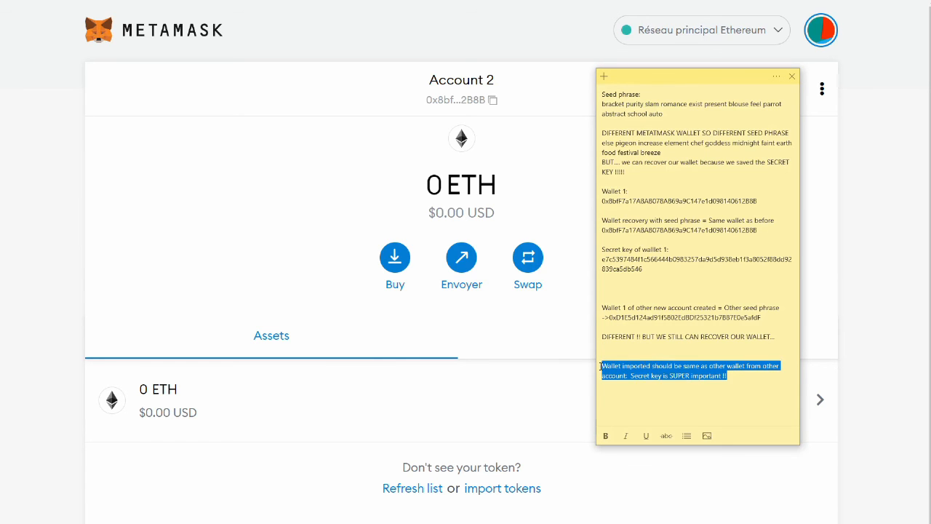
left_click(719, 382)
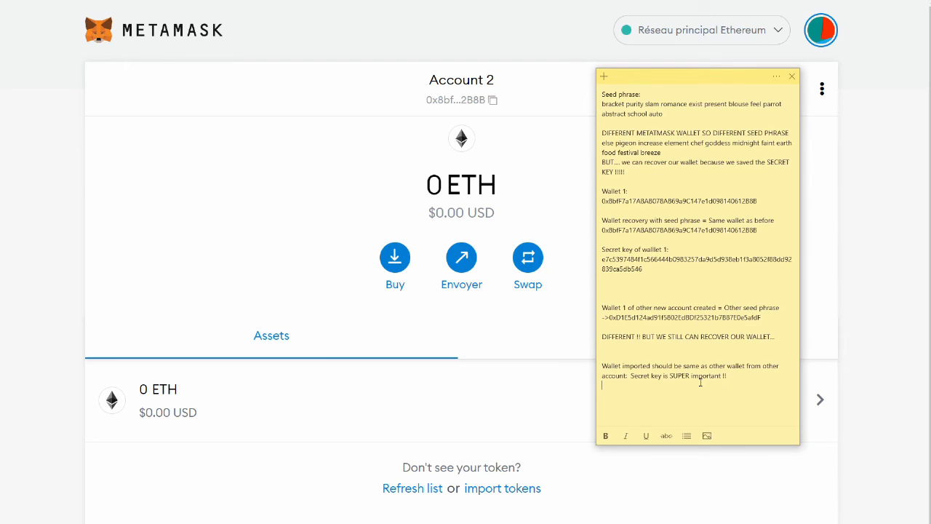
key("ctrl+v")
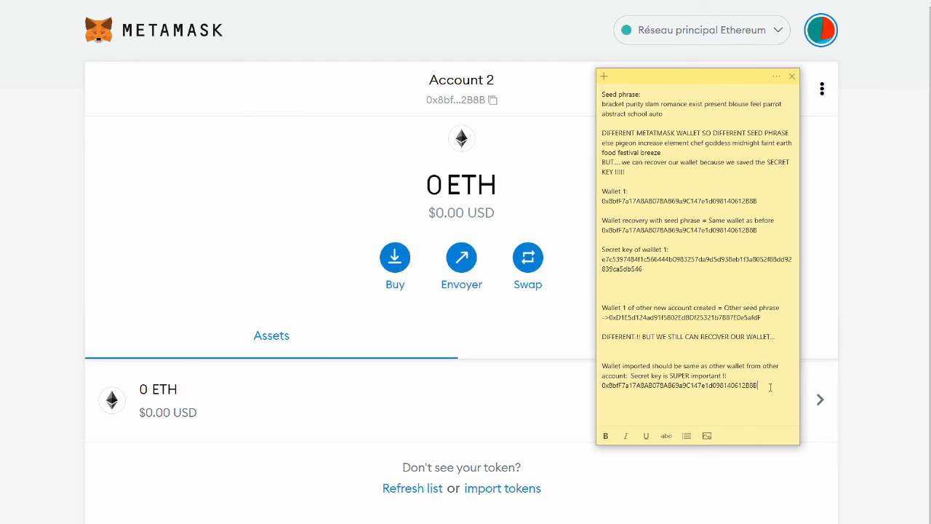
- Compare it with Wallet 1's address and record 'SAME AS BEFORE ! SUCCESS $' below
left_click_drag(763, 386, 601, 385)
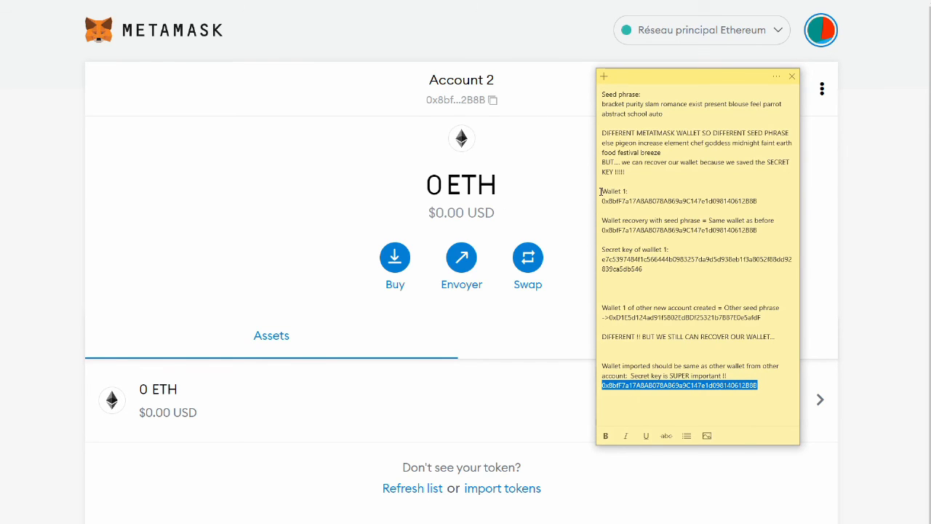
left_click_drag(603, 190, 739, 211)
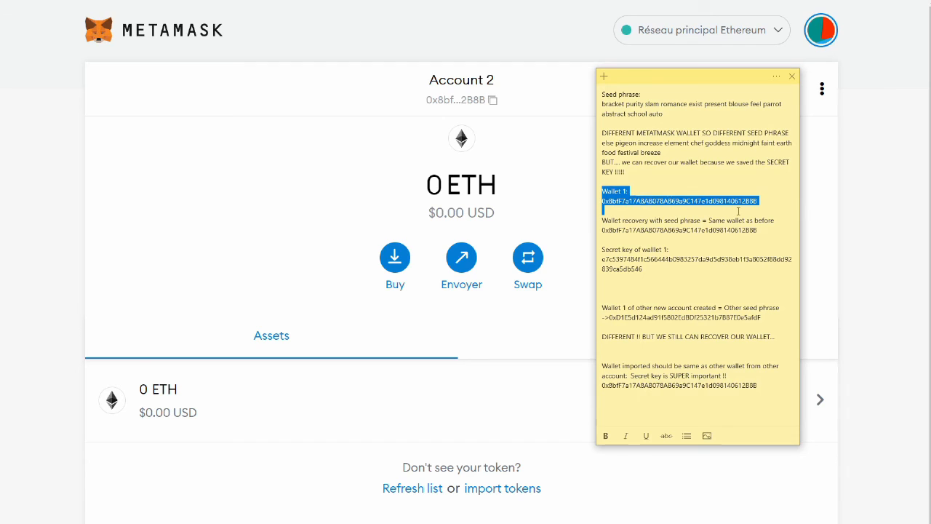
left_click(767, 388)
key("Return")
key("Return")
type("S")
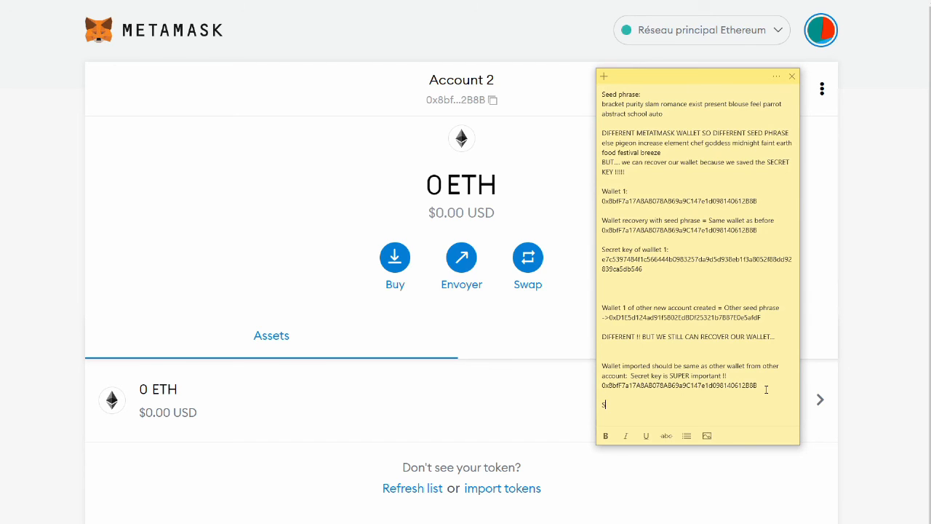
type("AME AS BEFORE ! SUCCESS $")
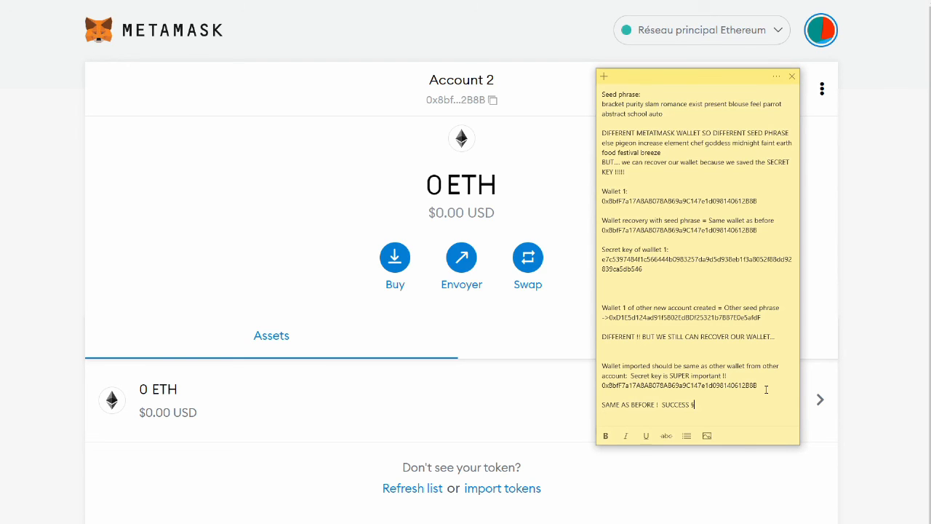
key("BackSpace")
type("$")
- Move the sticky note aside and lock the wallet via Déconnexion
left_click_drag(695, 77, 930, 89)
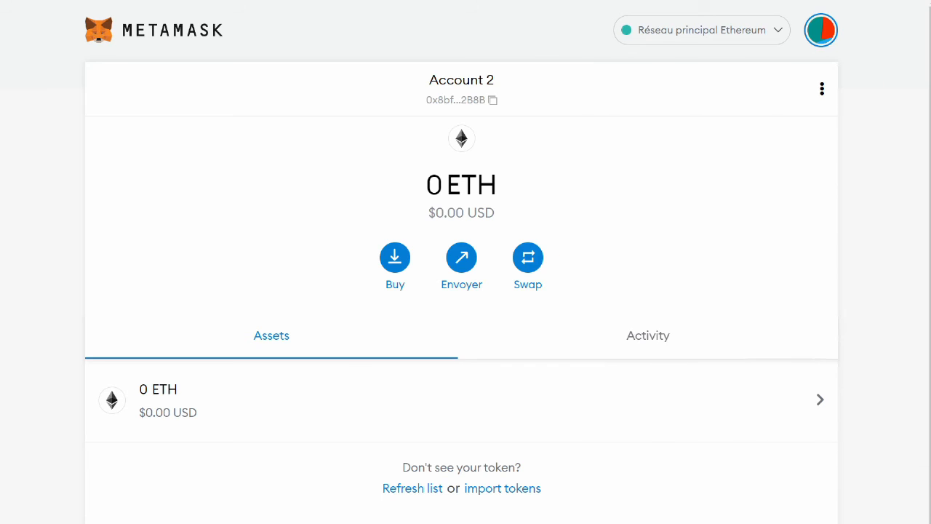
left_click(825, 34)
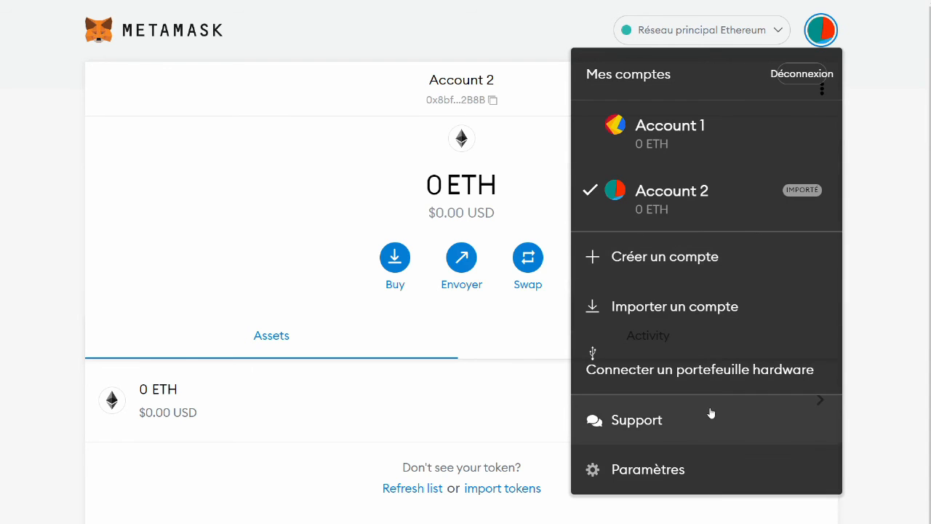
left_click(822, 76)
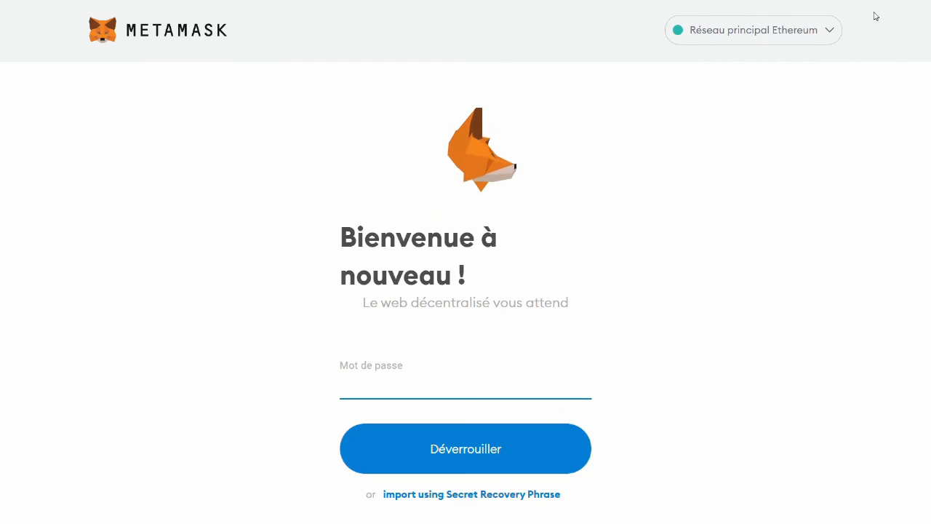
- Check the Réseaux network list from the locked screen
left_click(818, 33)
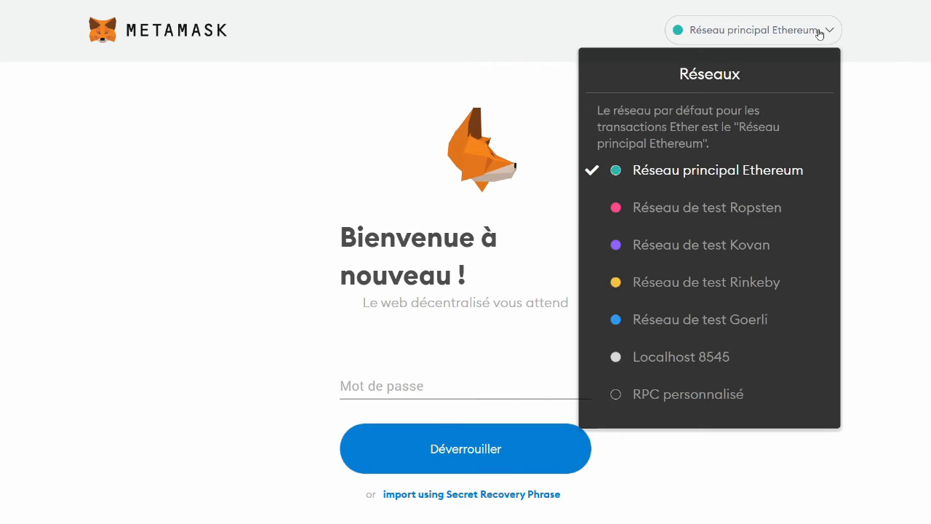
left_click(671, 394)
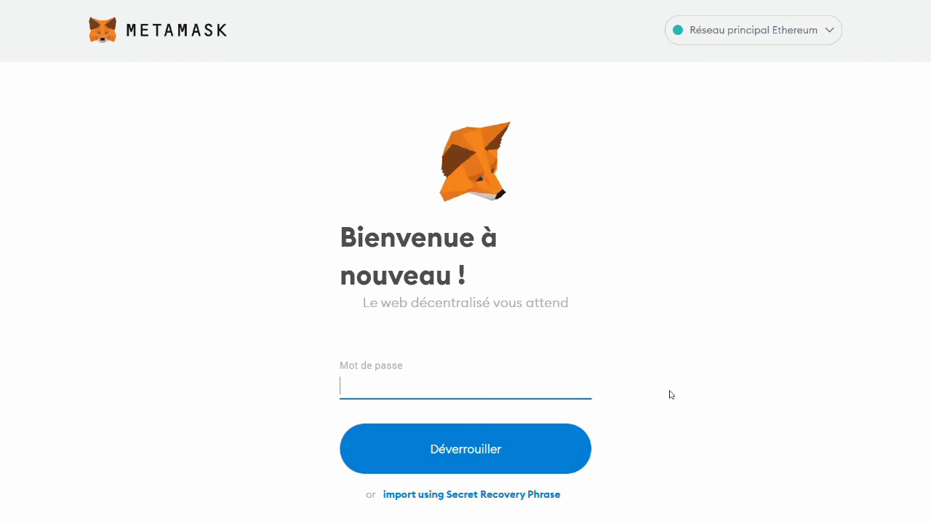
left_click(830, 30)
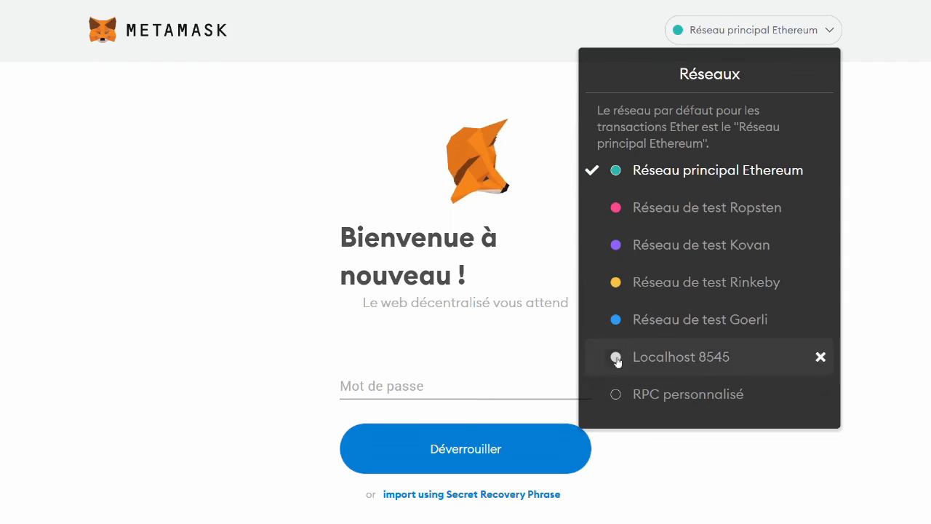